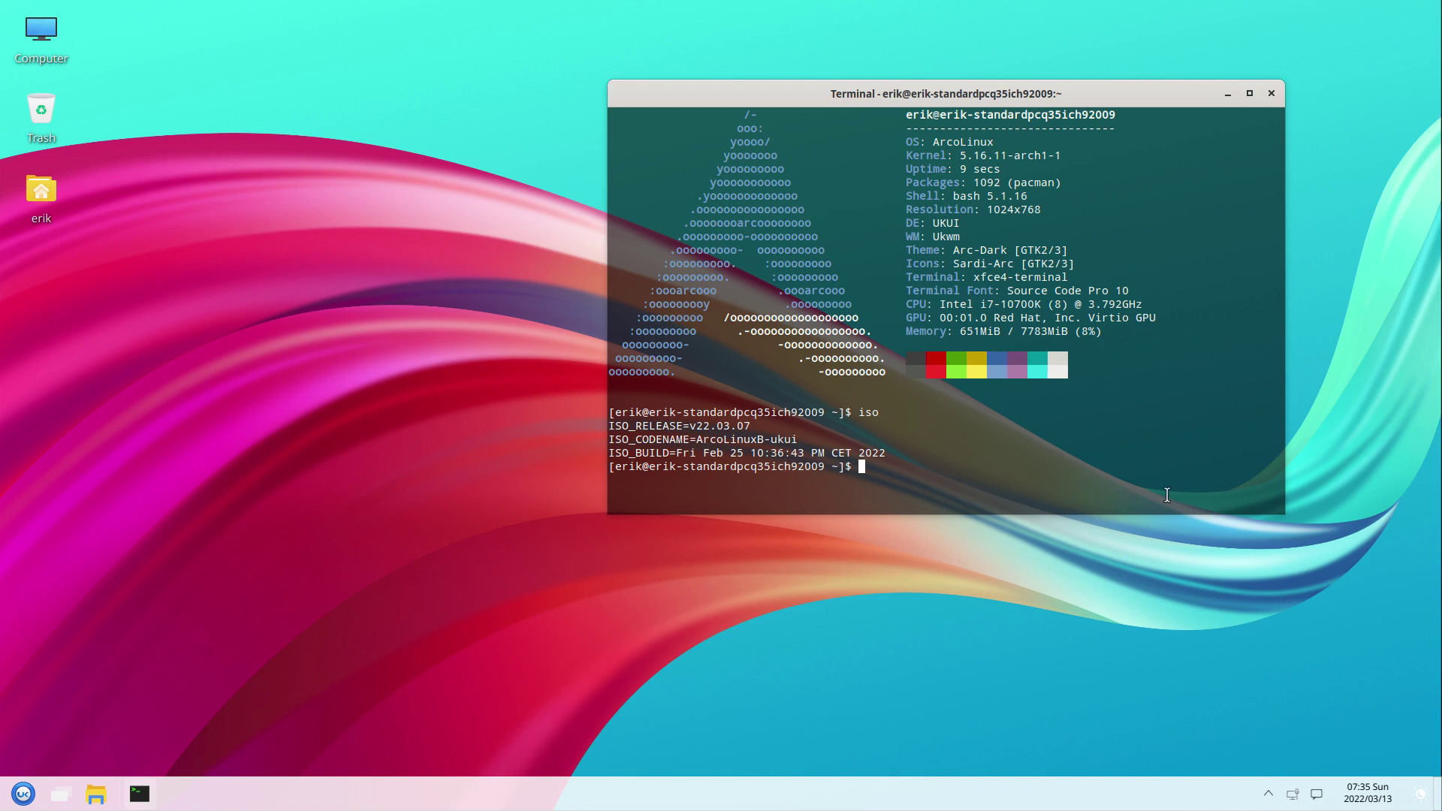
- Open the taskbar clock's calendar popup to show today's date
{"action": "left_click", "coordinate": [1374, 801]}
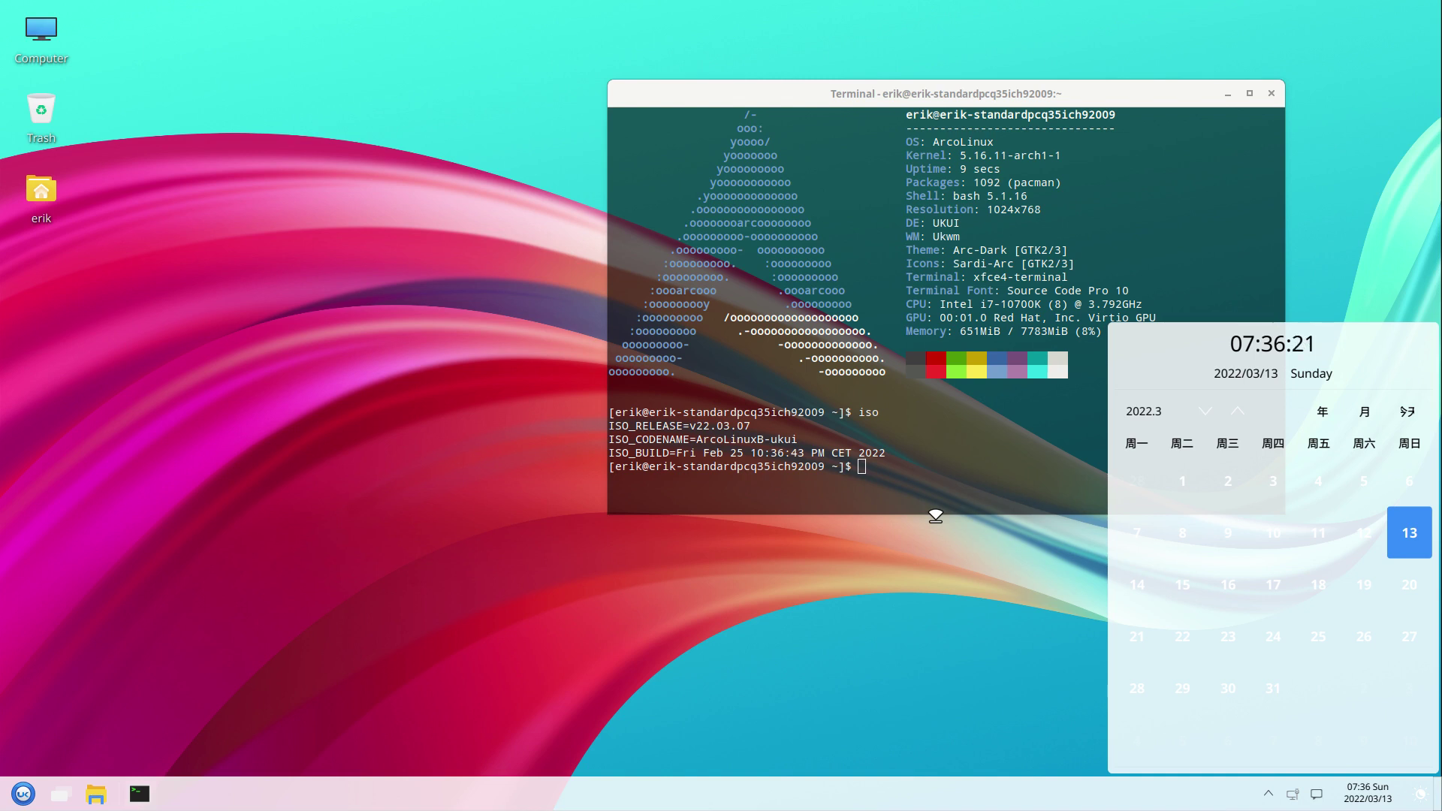
- Dismiss the calendar, close the terminal, and briefly show then hide the hidden tray icons
{"action": "left_click", "coordinate": [958, 701]}
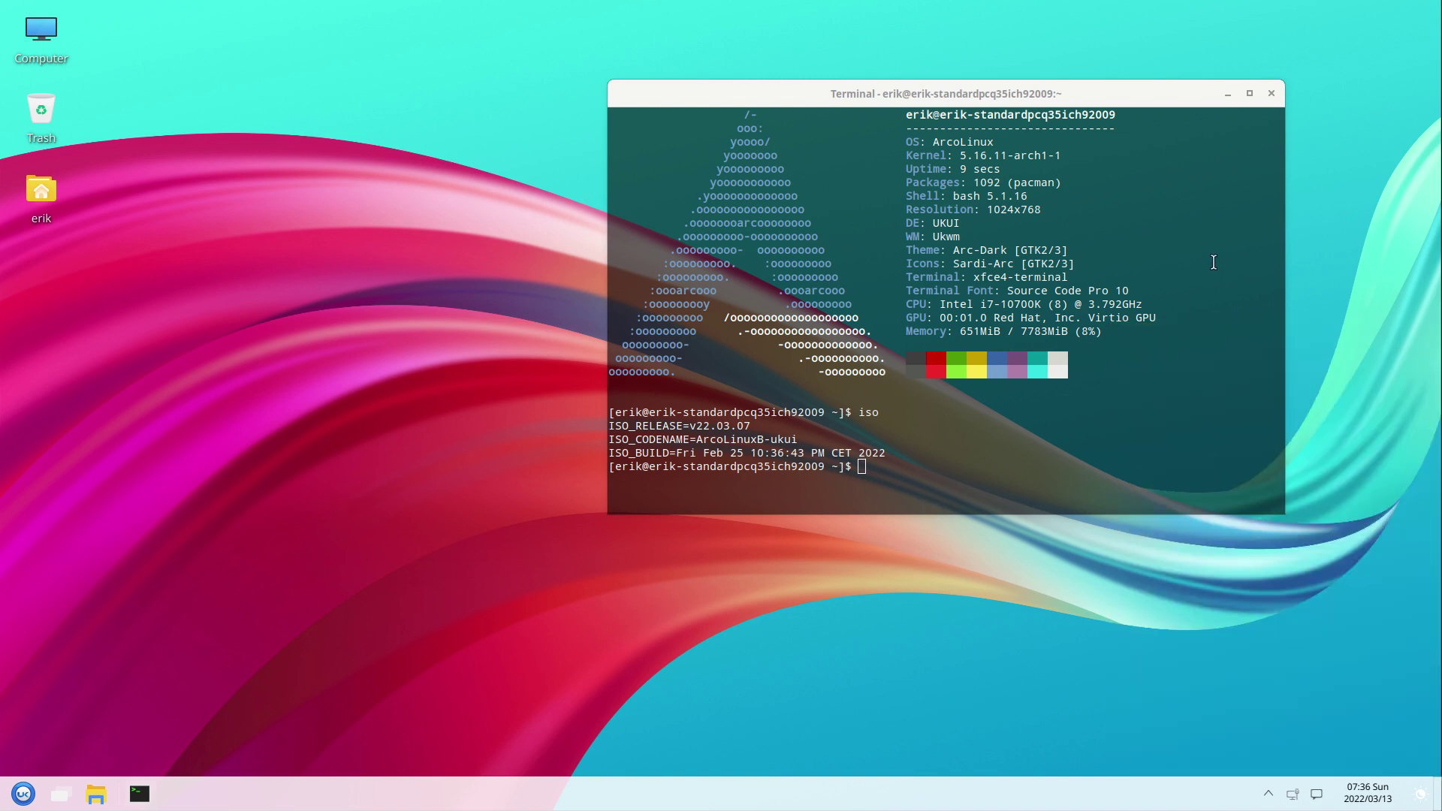
{"action": "left_click", "coordinate": [1271, 93]}
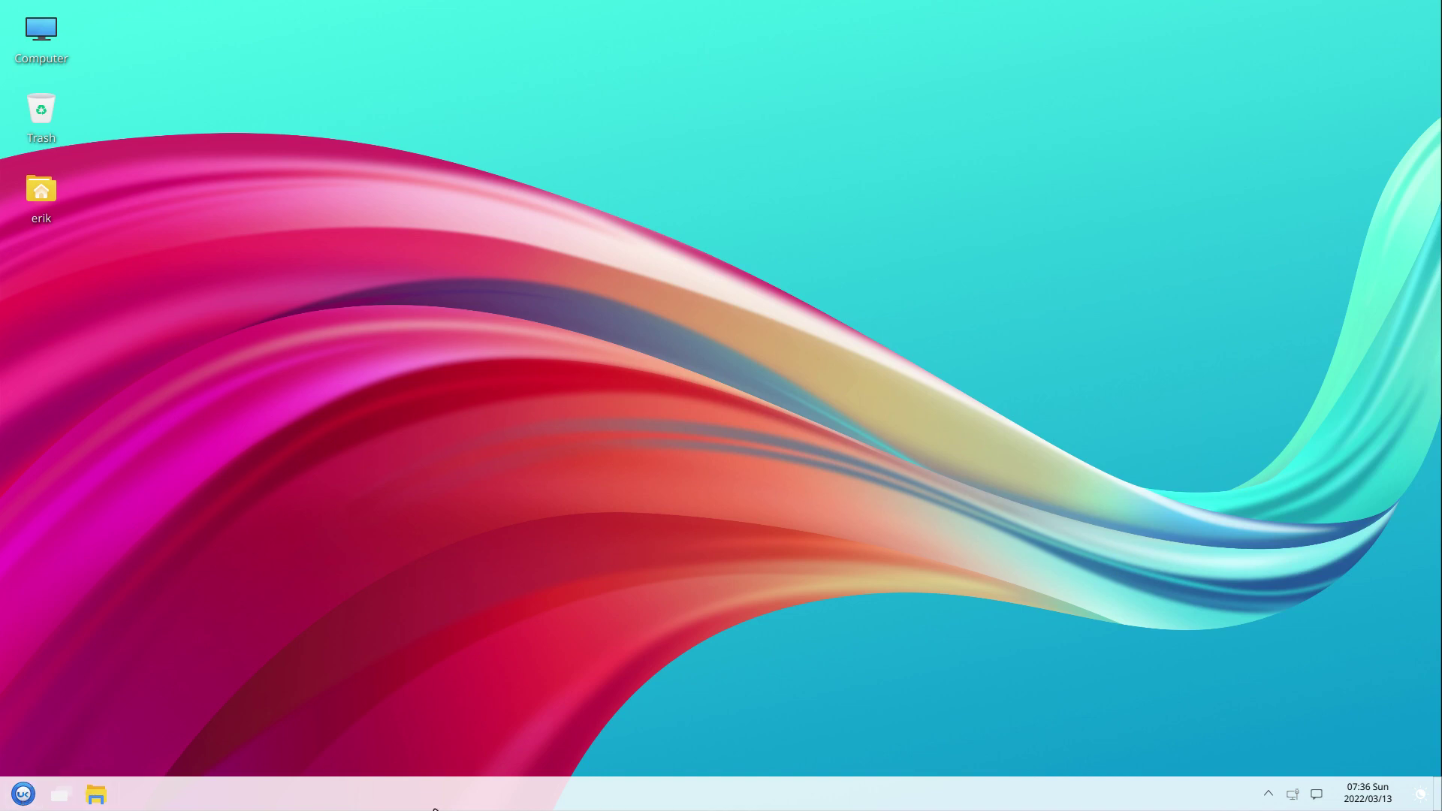
{"action": "left_click", "coordinate": [1269, 795]}
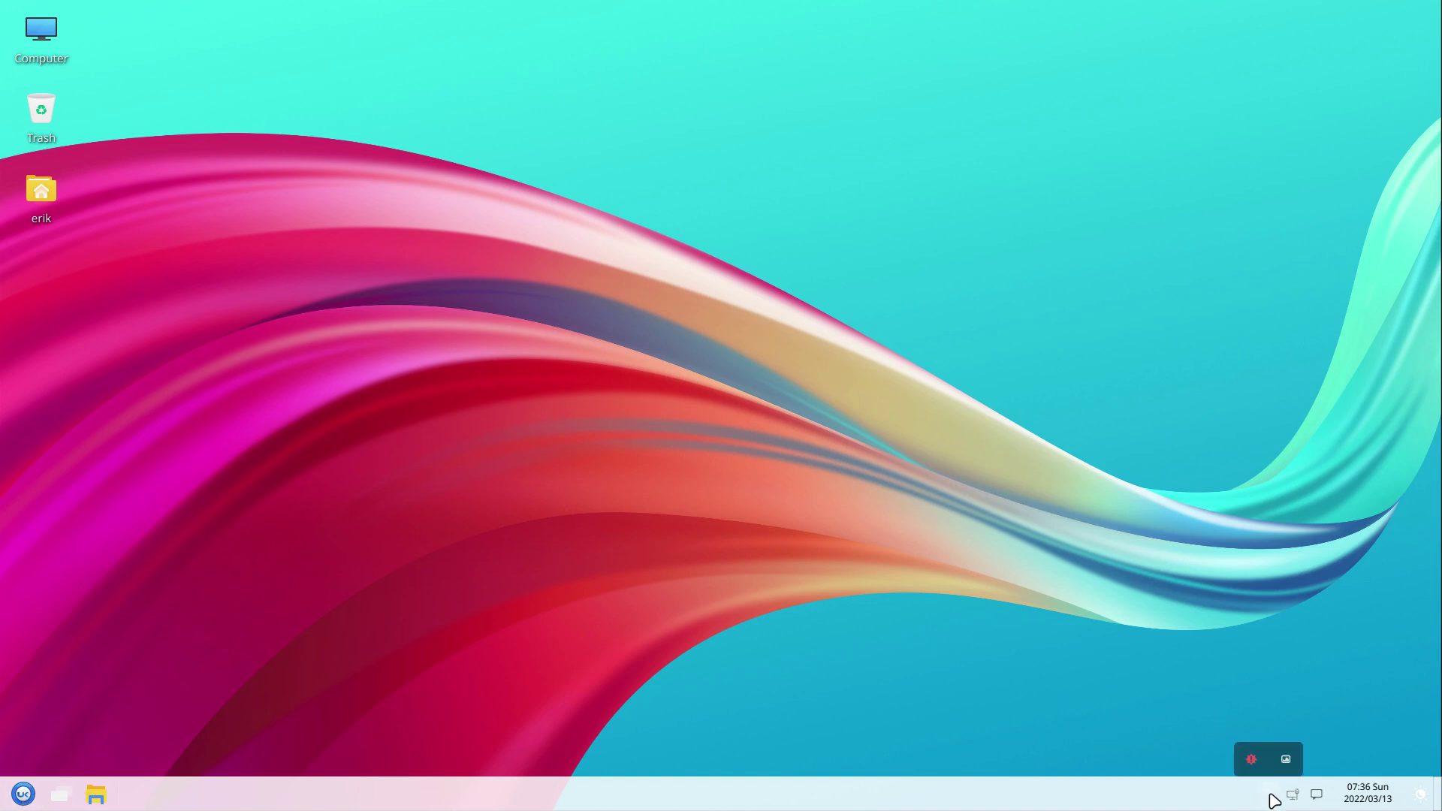
{"action": "left_click", "coordinate": [627, 445]}
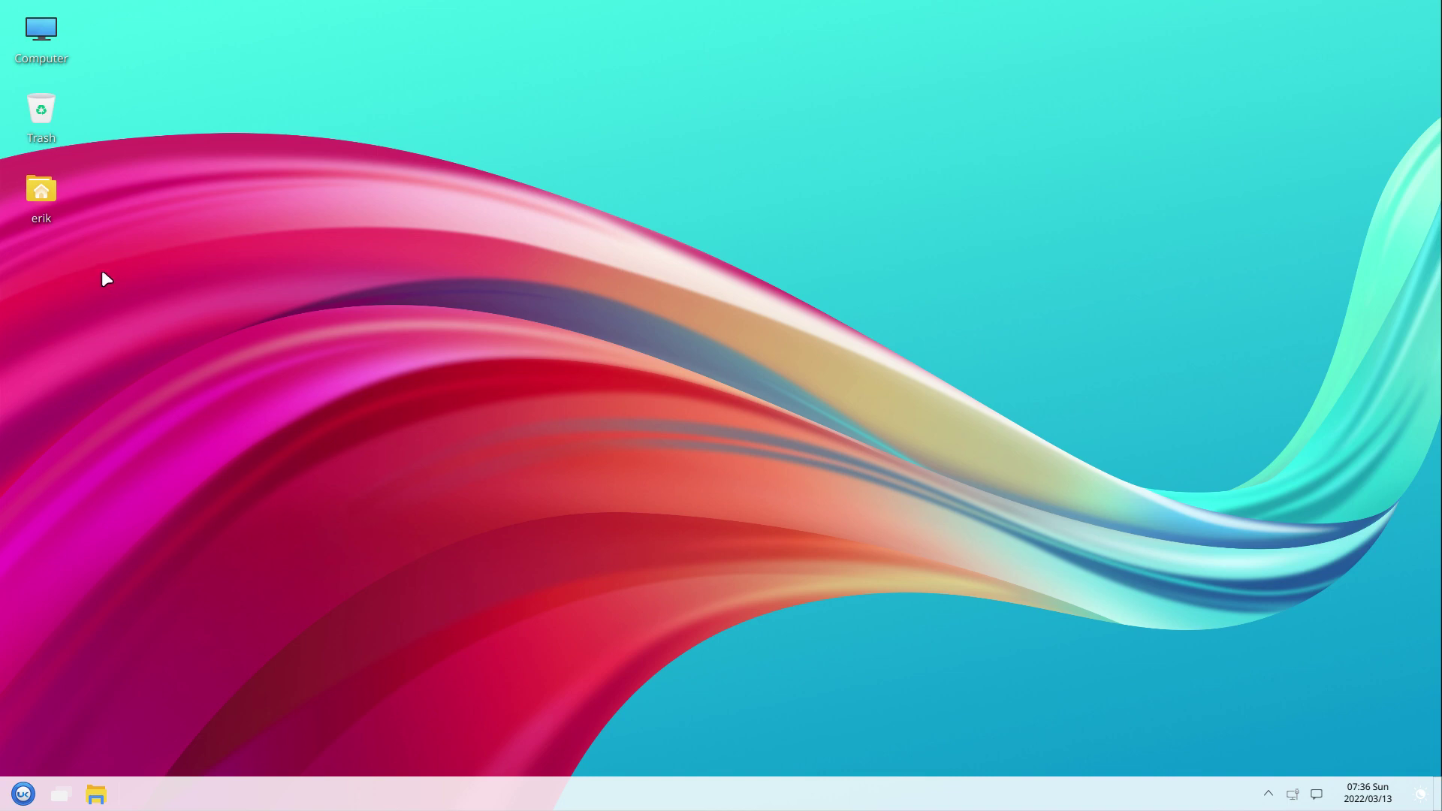
- Launch Settings, open System, and check the resolution dropdown, keeping 1920x1080
{"action": "left_click", "coordinate": [24, 792]}
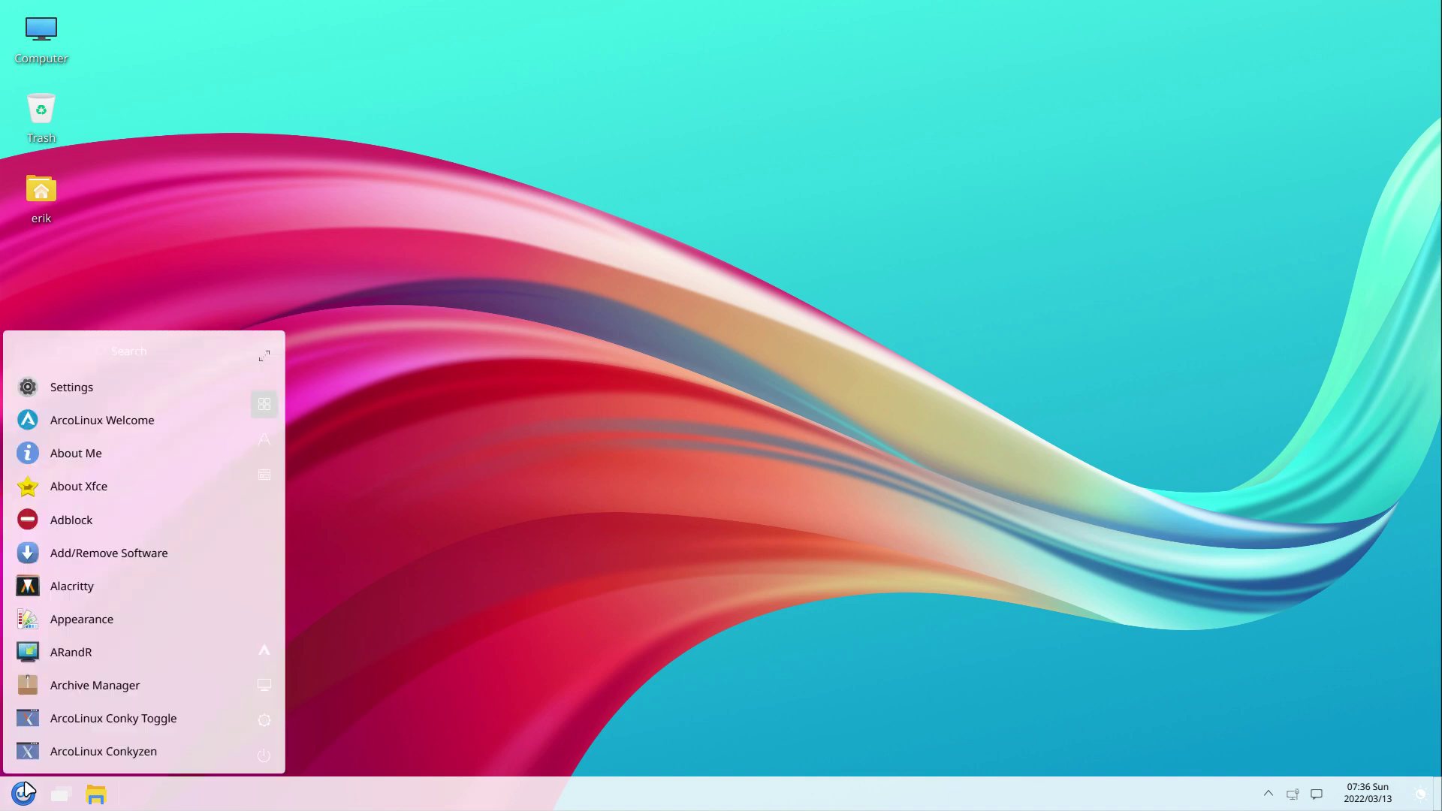
{"action": "left_click", "coordinate": [81, 388]}
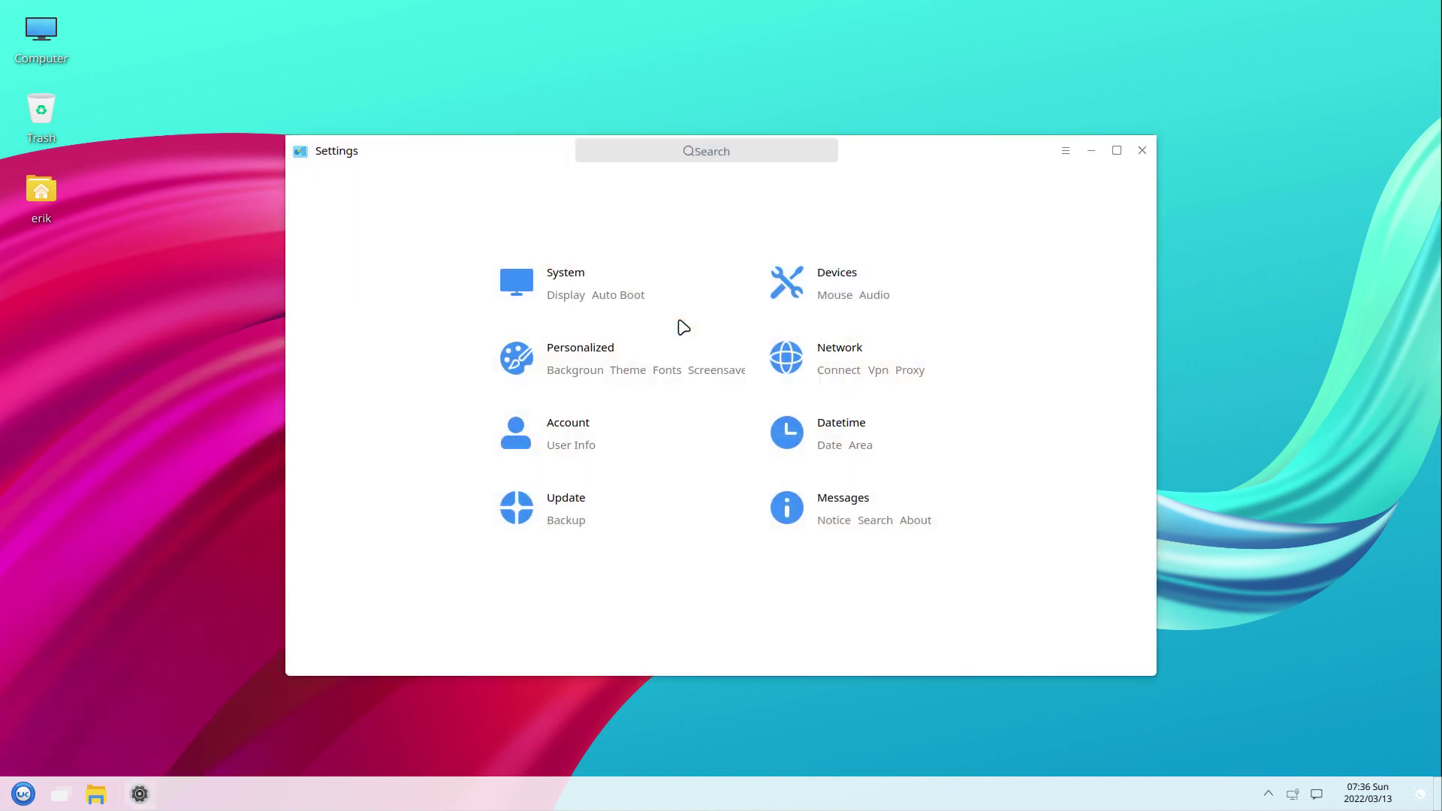
{"action": "left_click", "coordinate": [626, 266]}
{"action": "left_click_drag", "start_coordinate": [534, 154], "coordinate": [614, 44]}
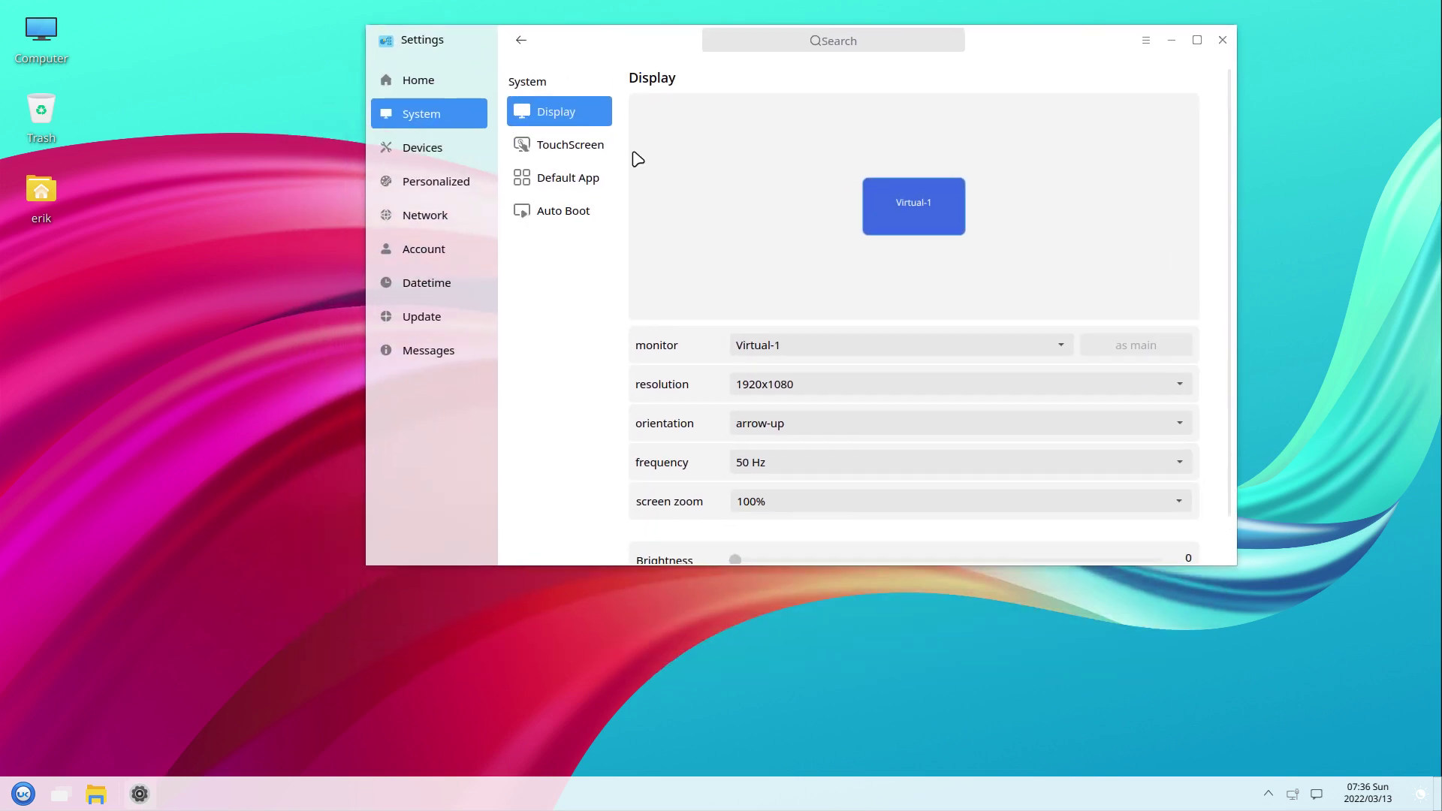
{"action": "left_click", "coordinate": [834, 389]}
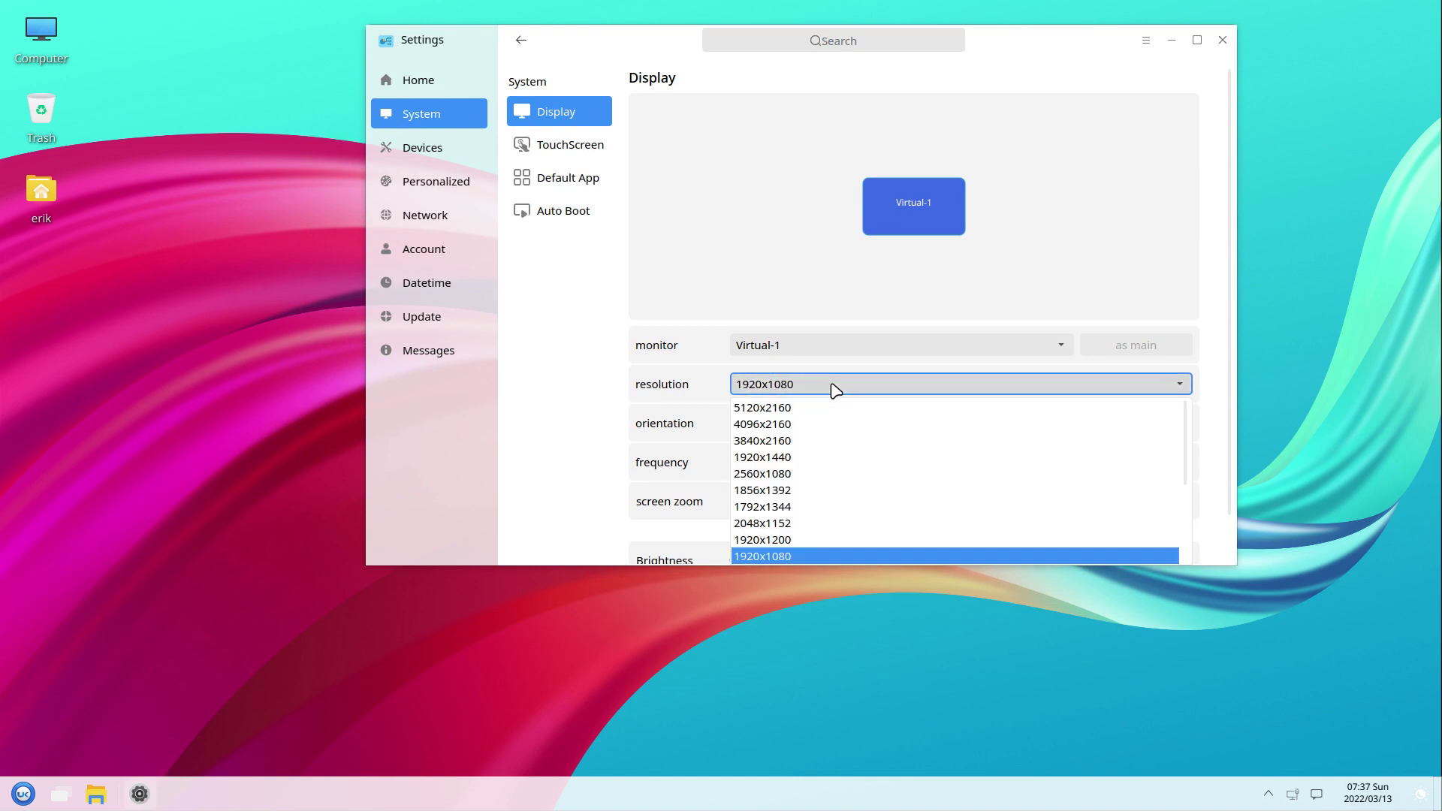
{"action": "left_click", "coordinate": [834, 389]}
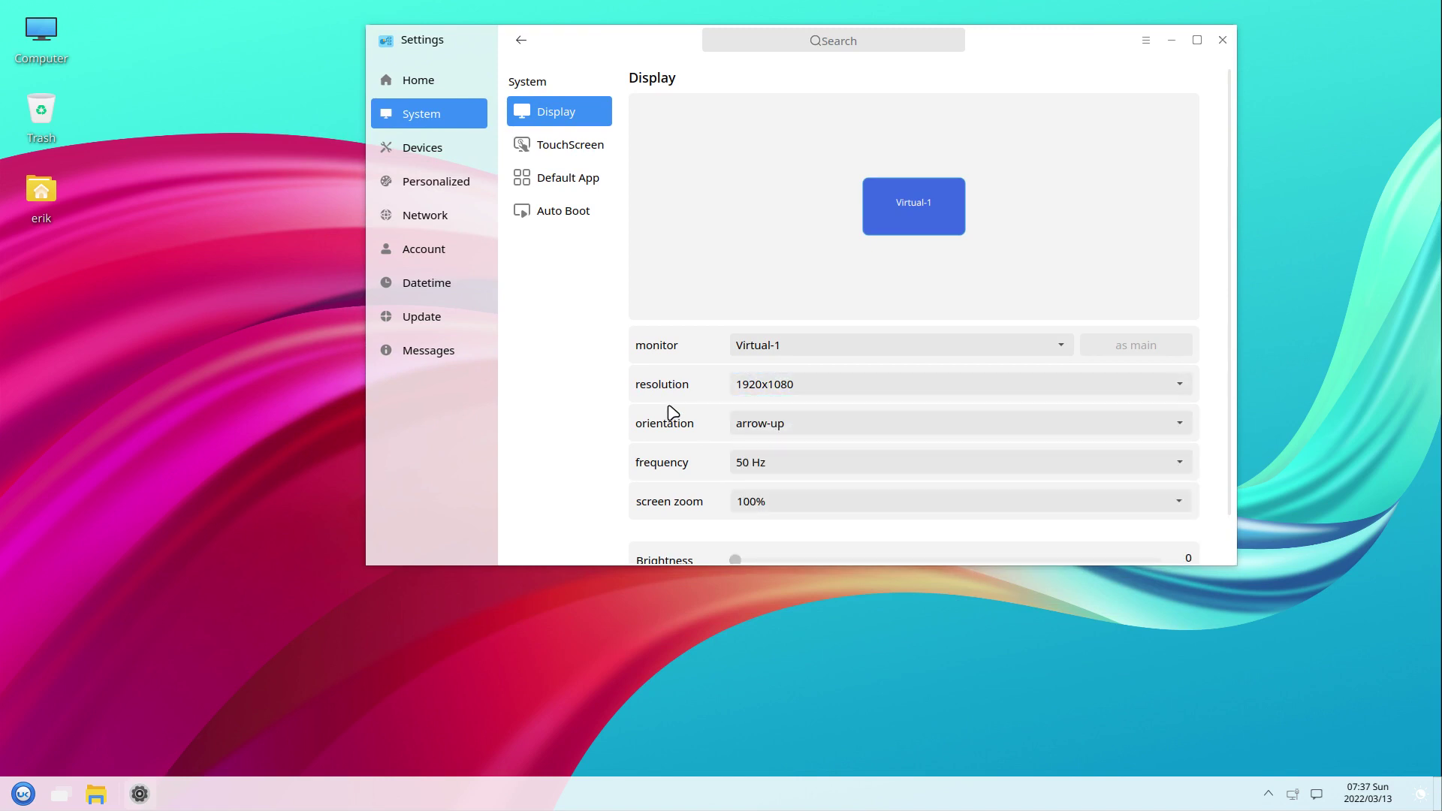
- View TouchScreen, then Default App, and check the Image Viewer choices, keeping feh
{"action": "scroll", "coordinate": [672, 412], "scroll_direction": "down", "scroll_amount": 2}
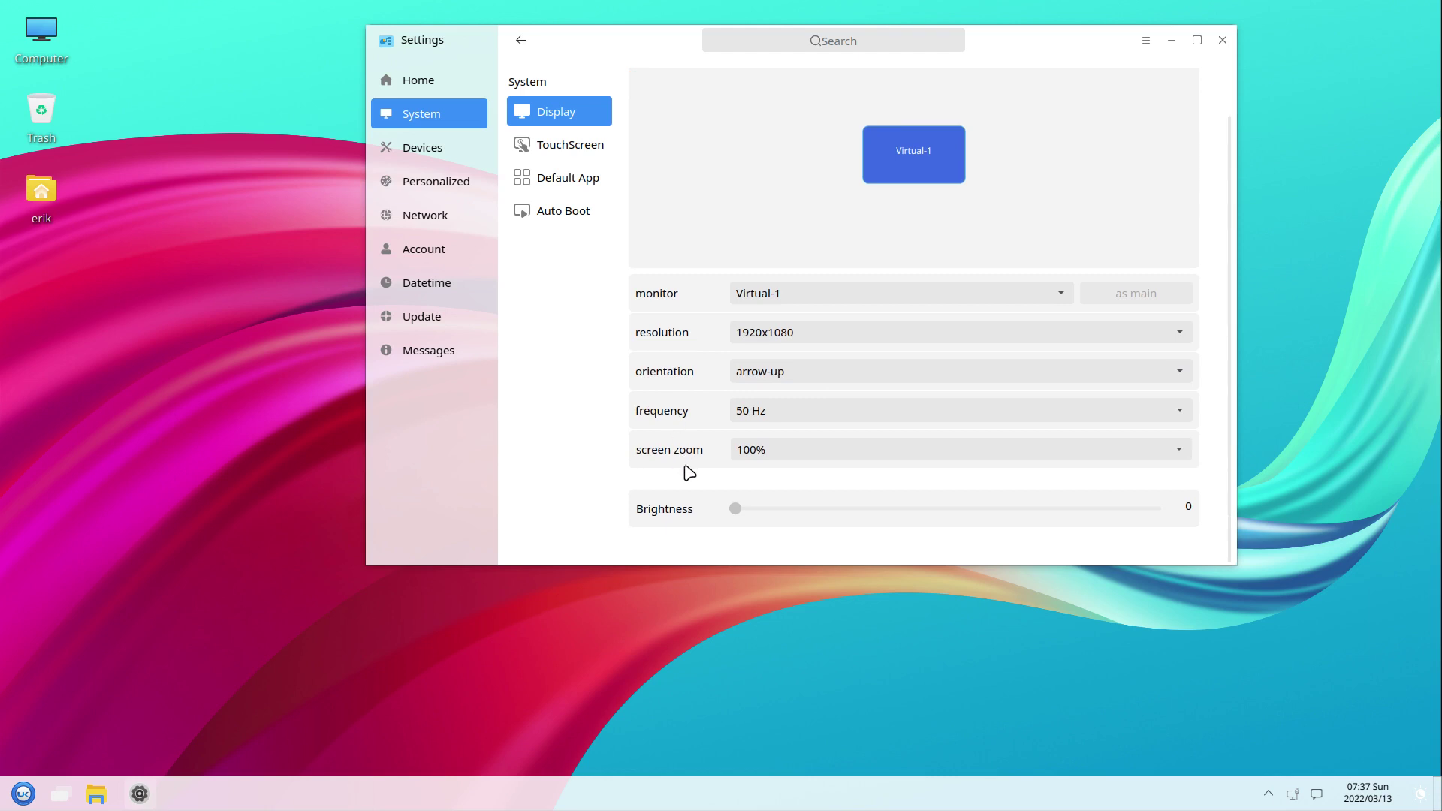
{"action": "mouse_move", "coordinate": [733, 508]}
{"action": "left_mouse_down"}
{"action": "mouse_move", "coordinate": [837, 499]}
{"action": "mouse_move", "coordinate": [743, 499]}
{"action": "left_mouse_up"}
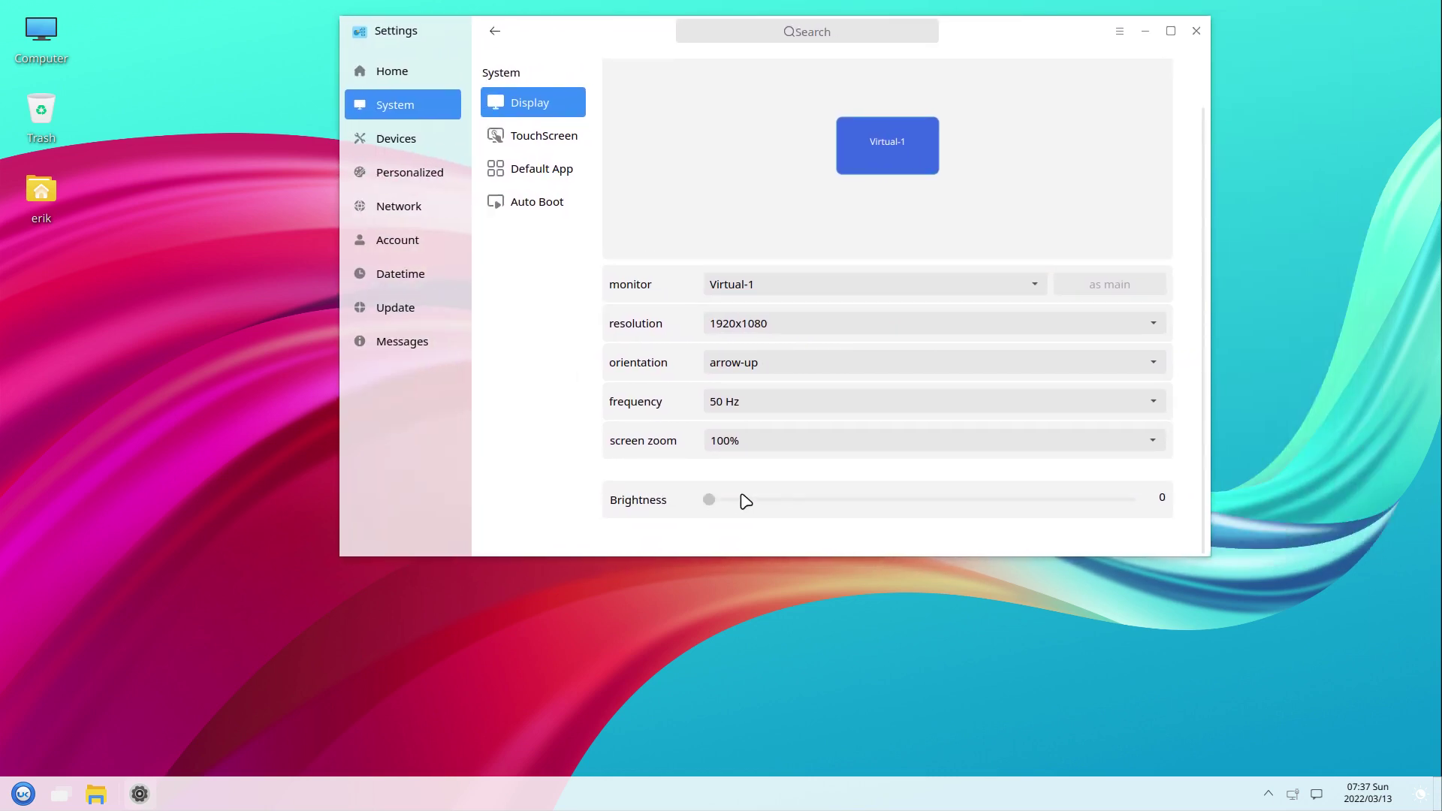
{"action": "left_click", "coordinate": [539, 134]}
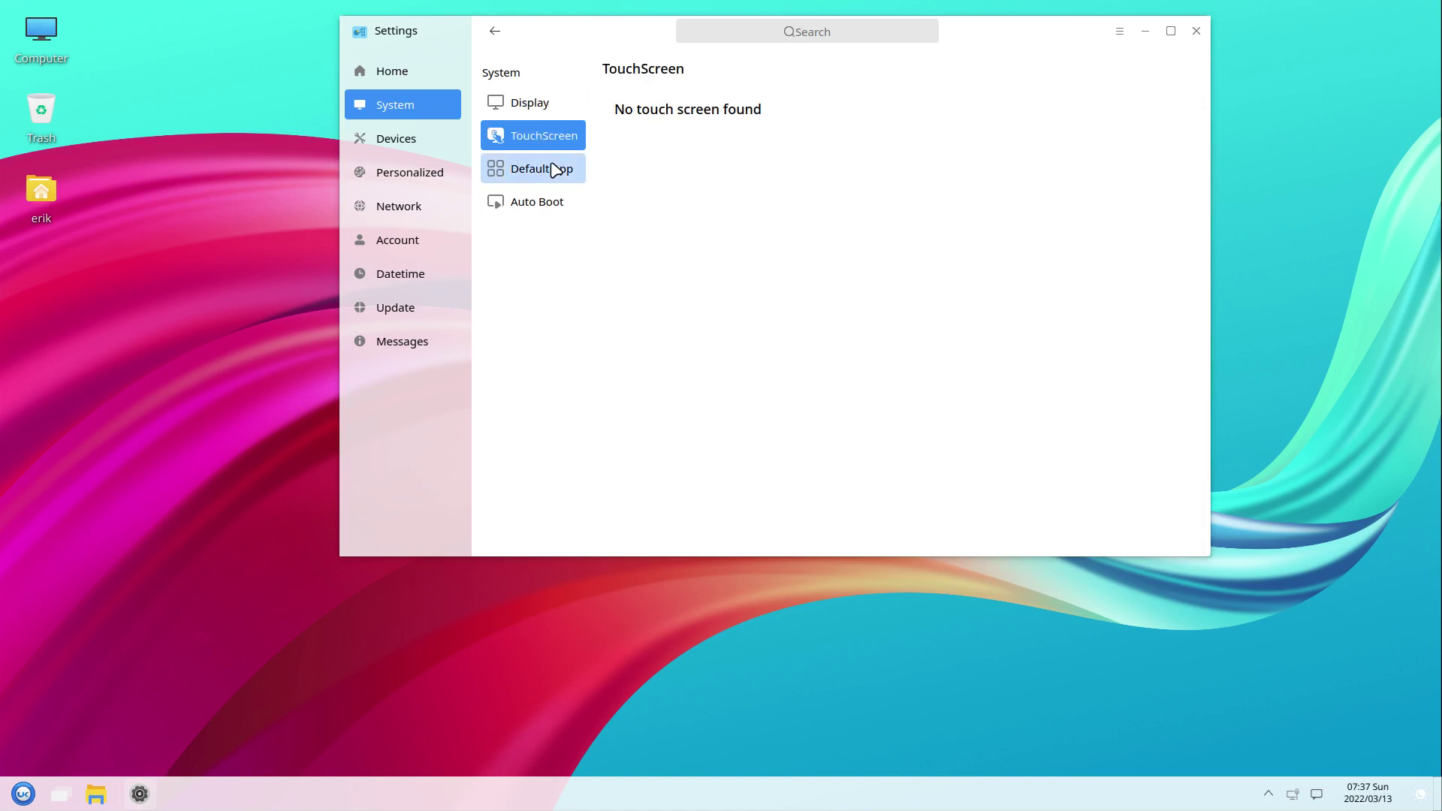
{"action": "left_click", "coordinate": [564, 177]}
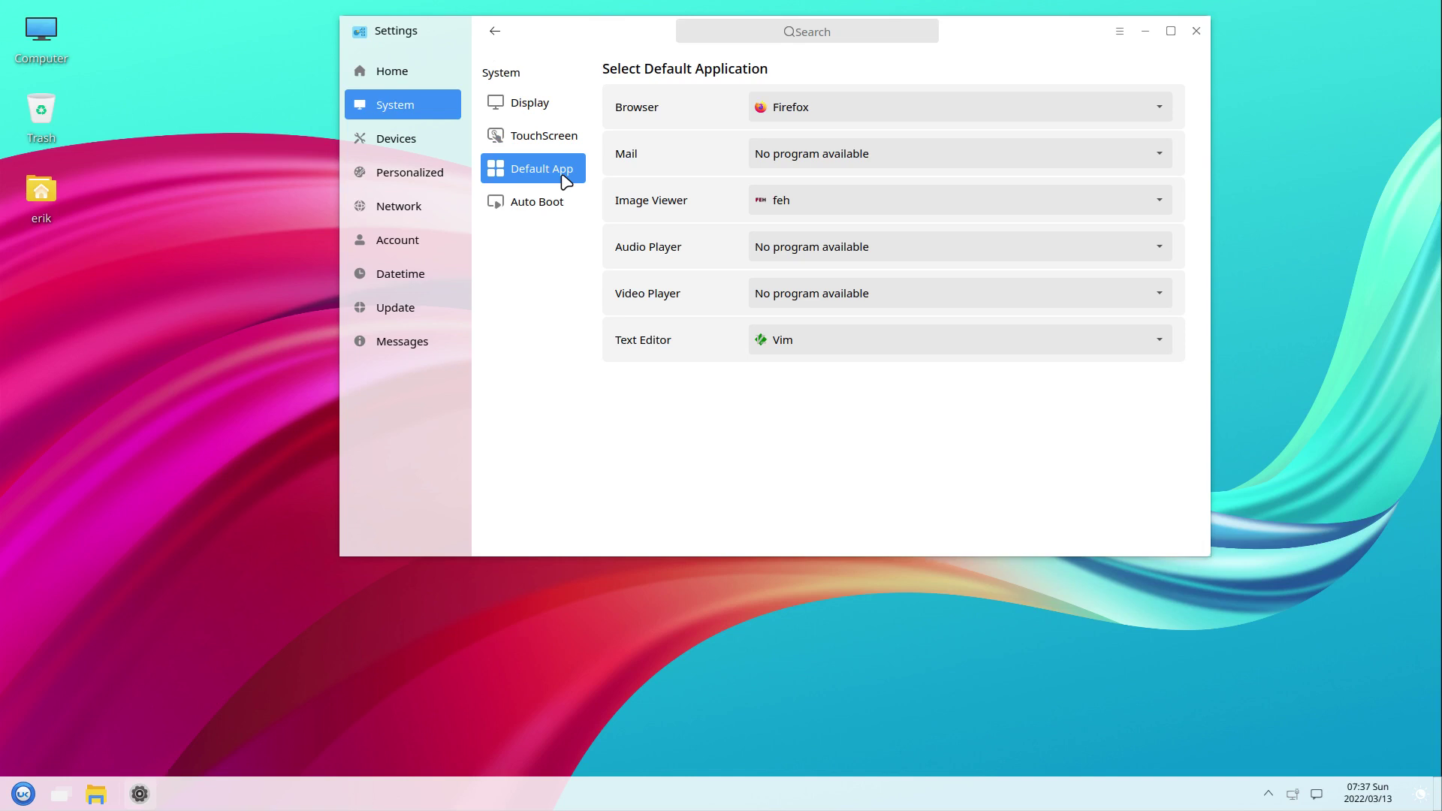
{"action": "left_click", "coordinate": [806, 207]}
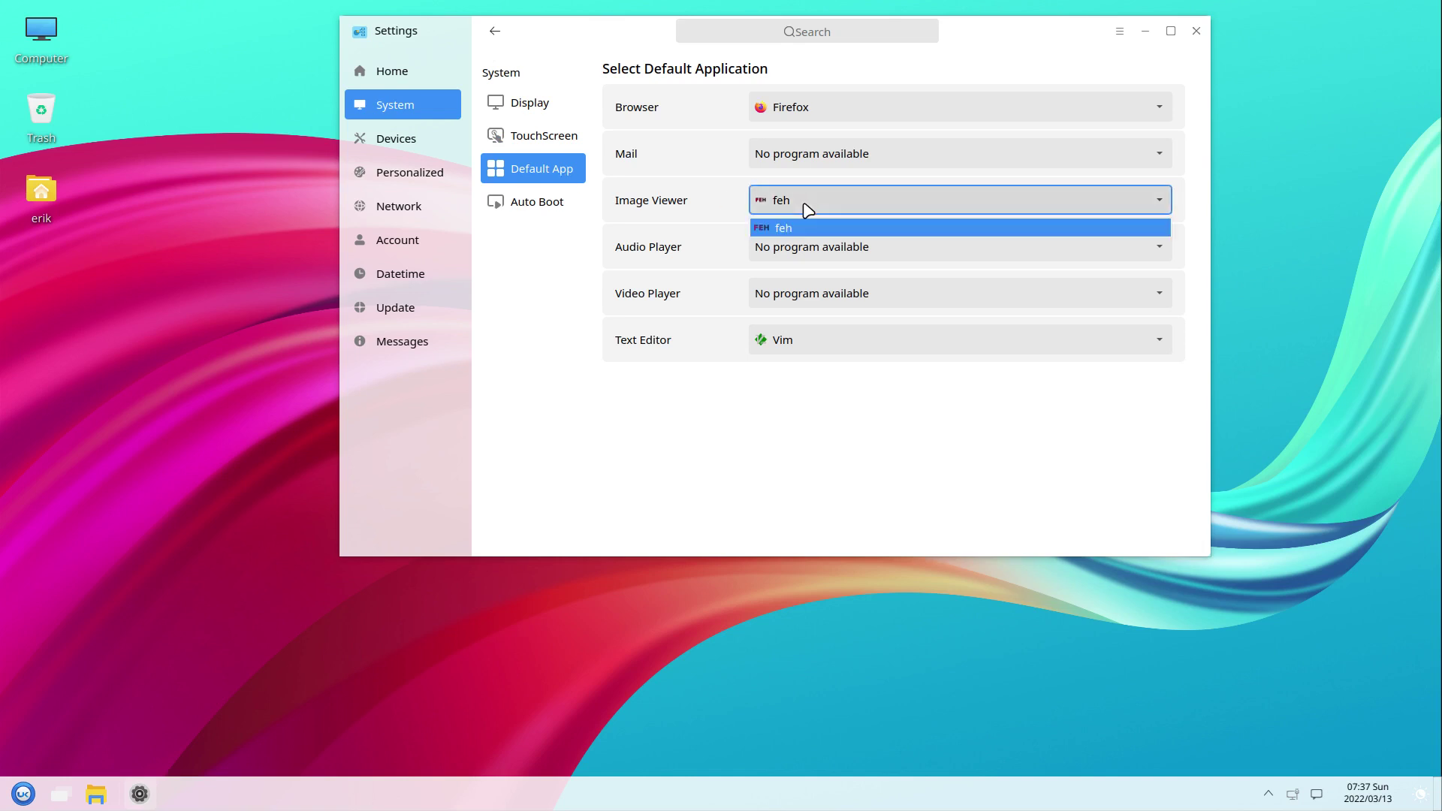
{"action": "left_click", "coordinate": [805, 227]}
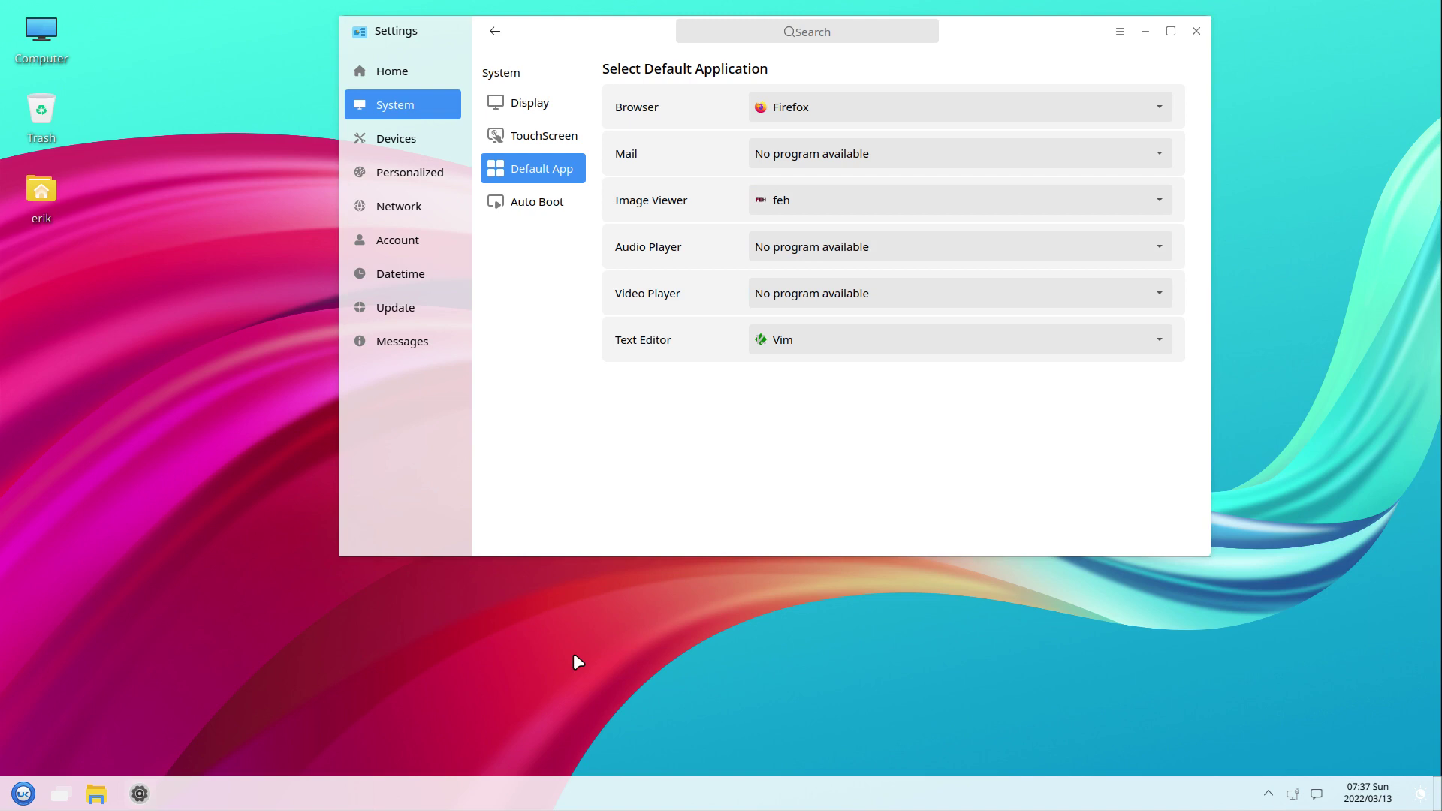
- Install nomacs in a new terminal with 'sudo pacman -S nomacs', entering the password and confirming
{"action": "key", "text": "ctrl+alt+t"}
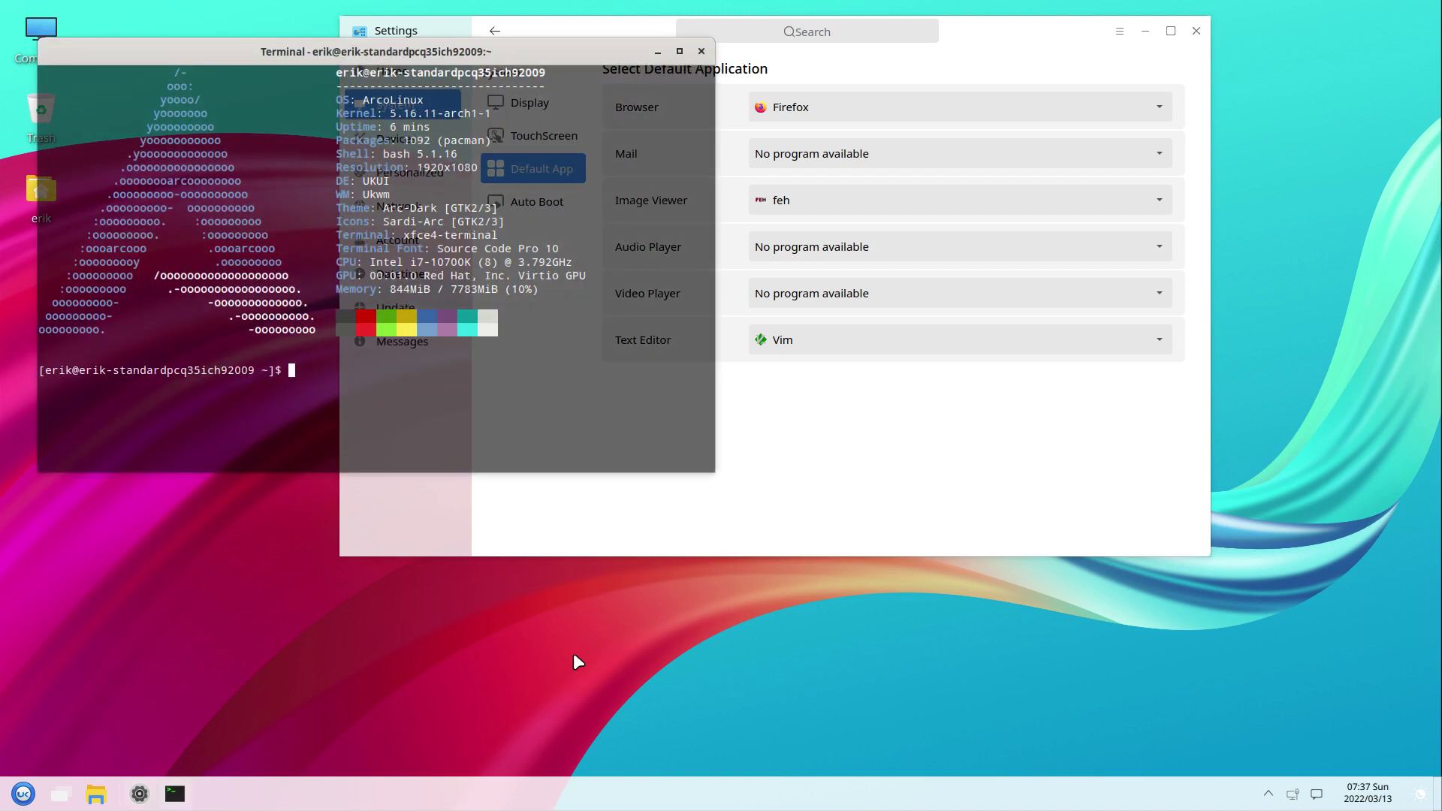
{"action": "type", "text": "sudo pacman -S nomacs"}
{"action": "key", "text": "Return"}
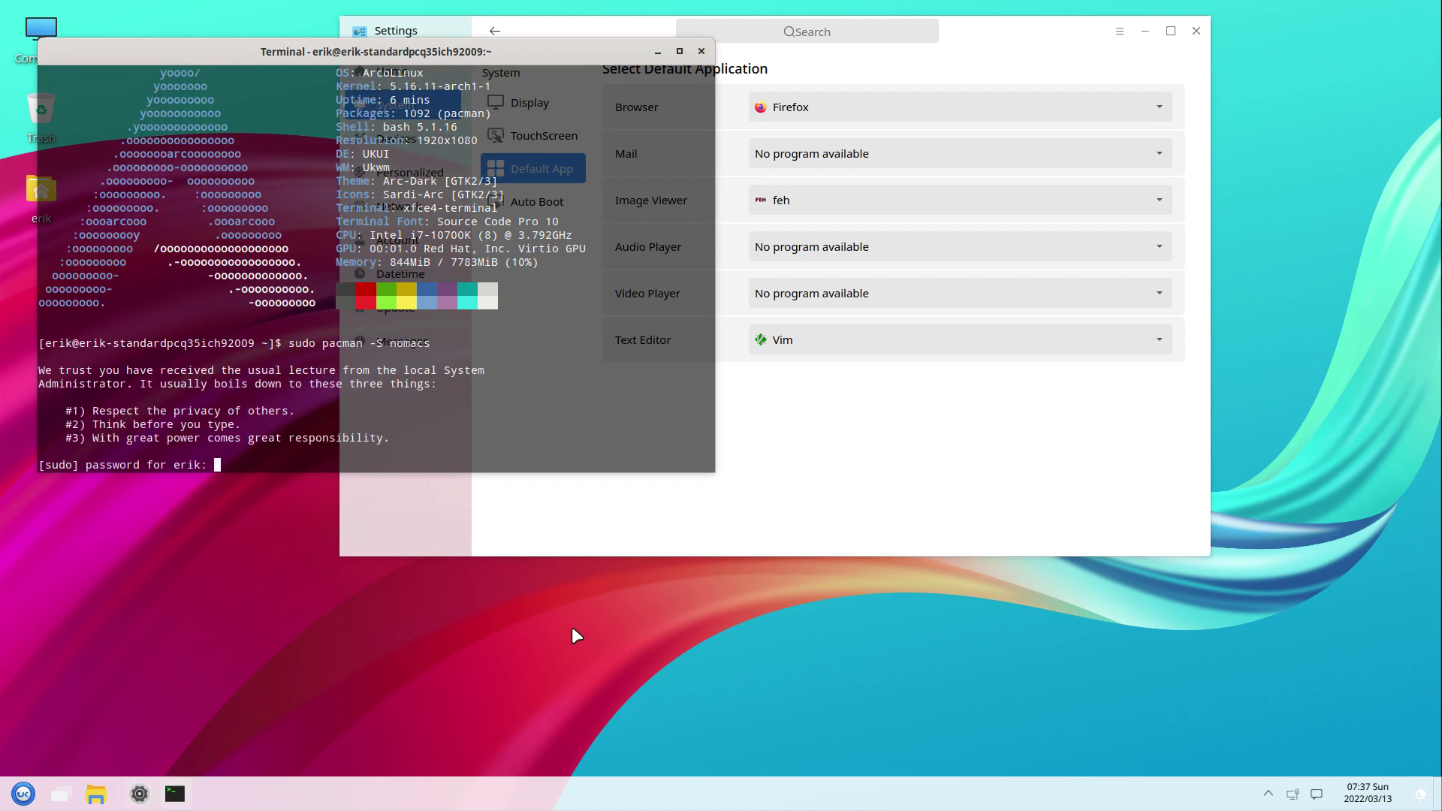
{"action": "key", "text": "Return"}
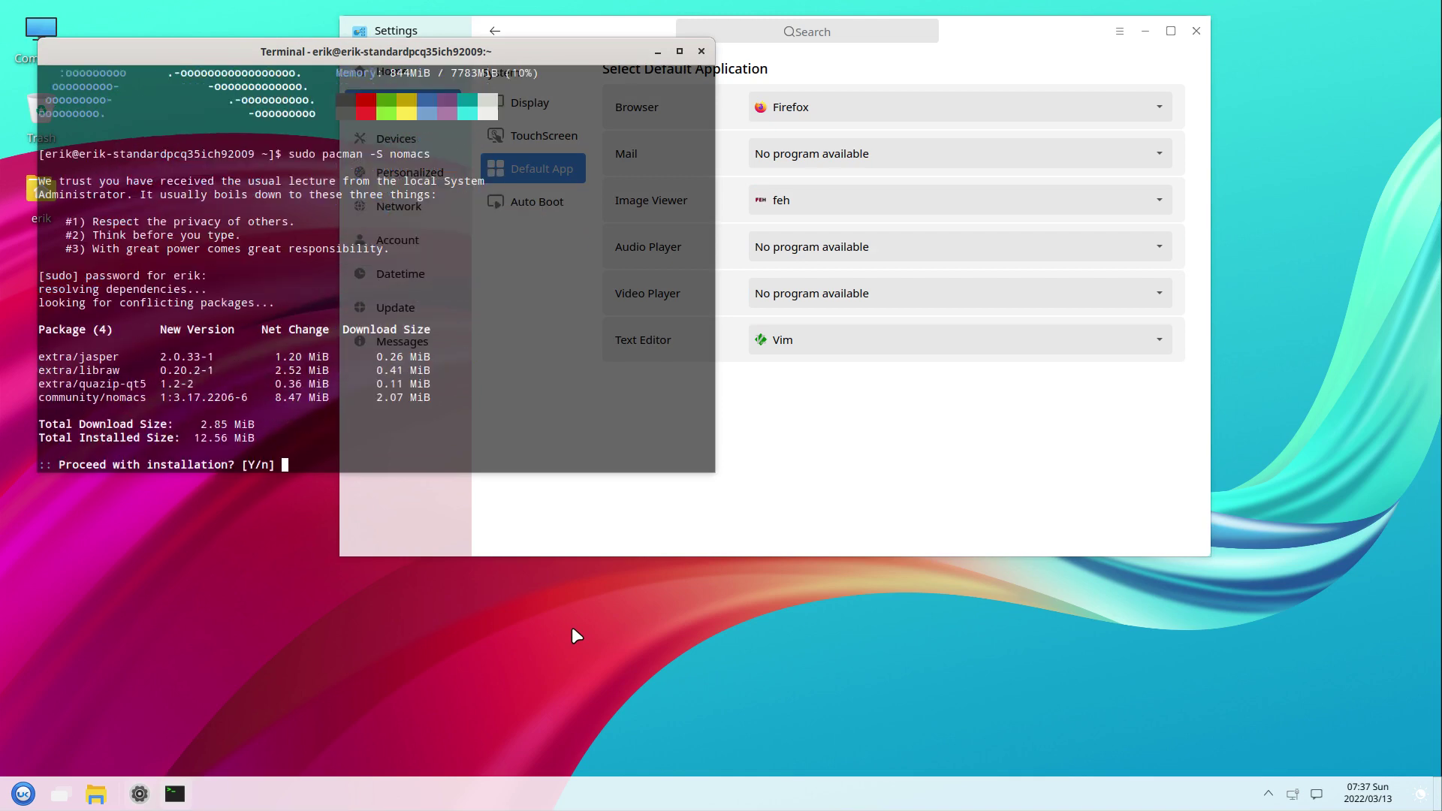
{"action": "key", "text": "Return"}
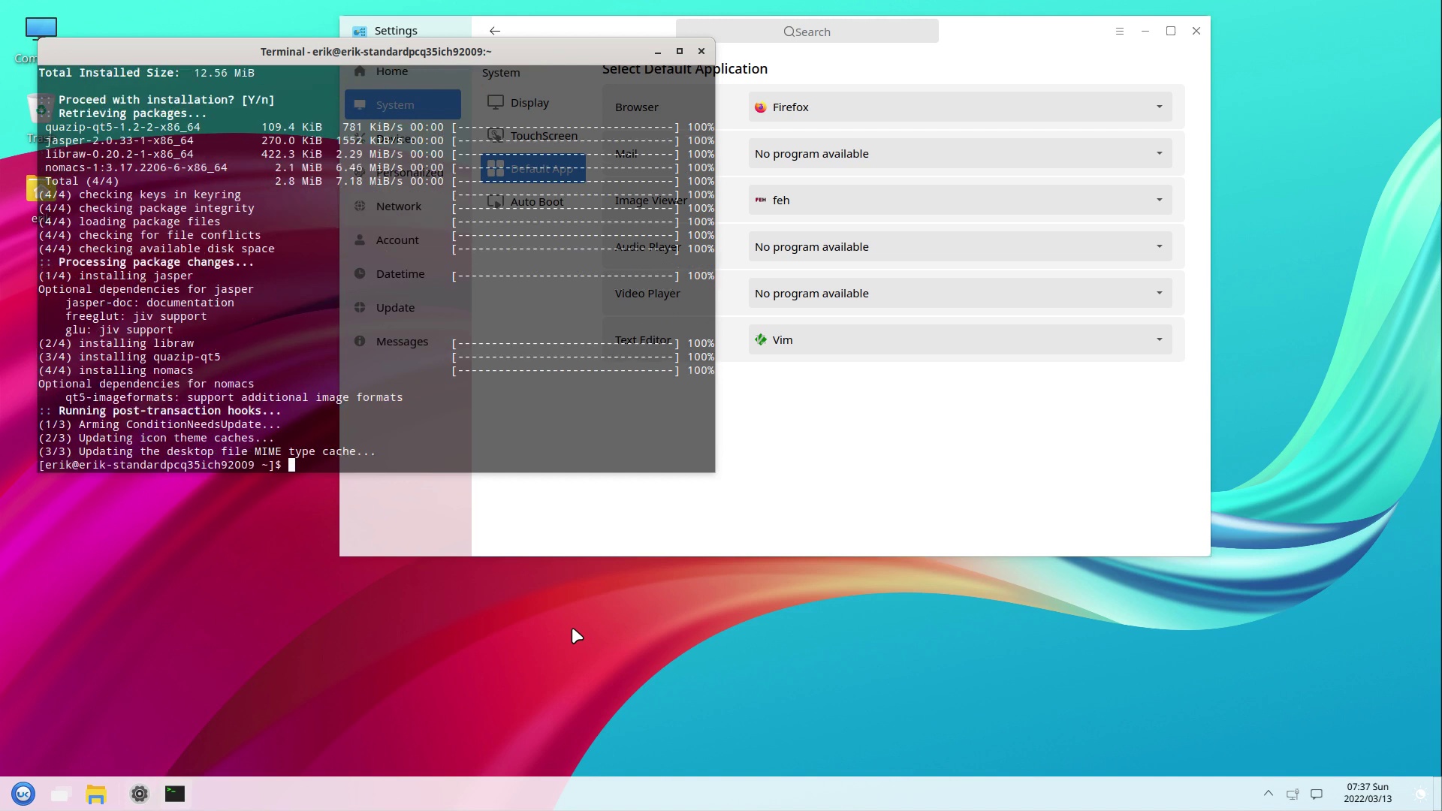
- Launch nomacs as a background job with 'nomacs &'
{"action": "type", "text": "nomùac"}
{"action": "key", "text": "BackSpace"}
{"action": "key", "text": "BackSpace"}
{"action": "key", "text": "BackSpace"}
{"action": "type", "text": "acs &"}
{"action": "key", "text": "Return"}
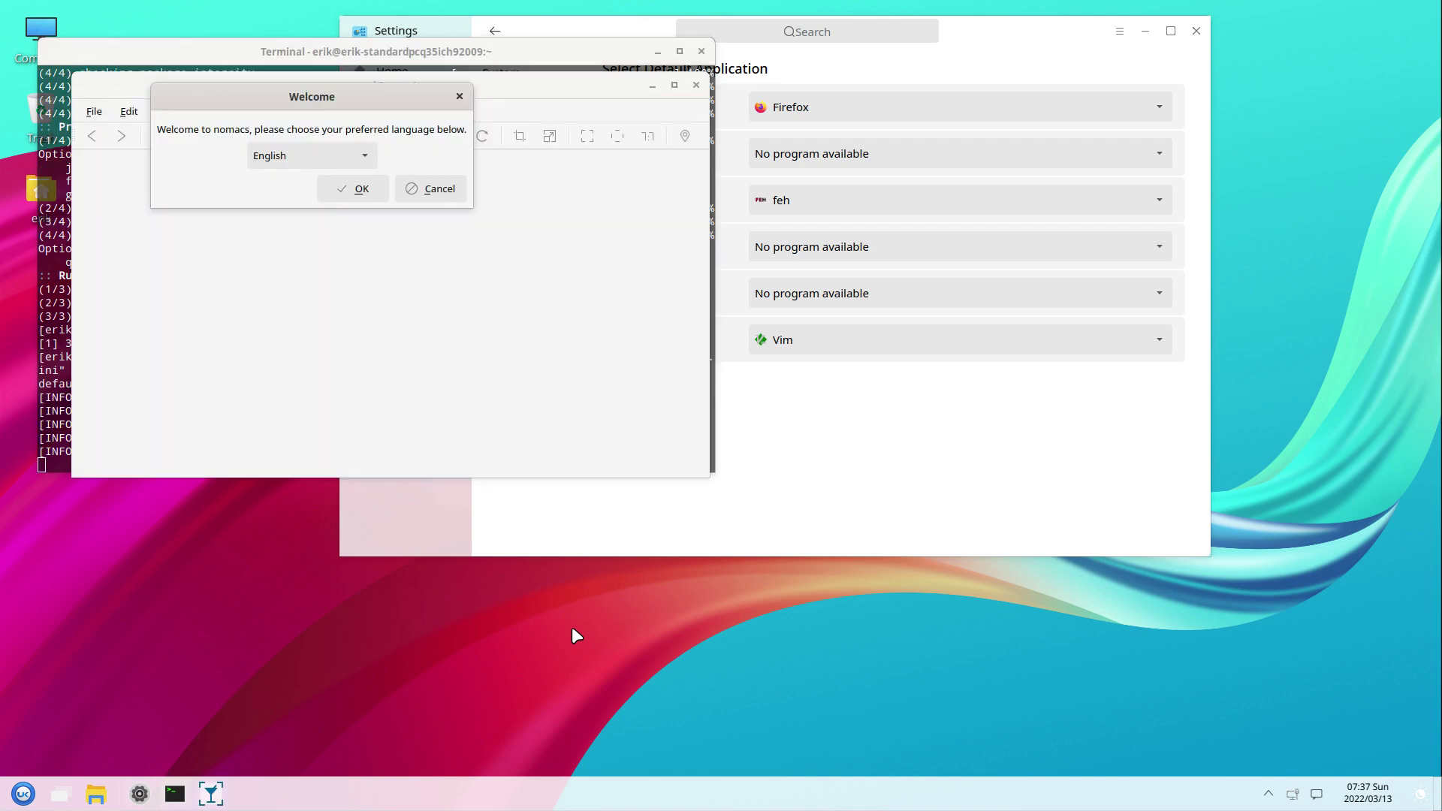
- Accept English, centre the nomacs window, and browse its Plugins, File, Edit and View menus
{"action": "left_click", "coordinate": [354, 190]}
{"action": "left_click_drag", "start_coordinate": [409, 94], "coordinate": [768, 299]}
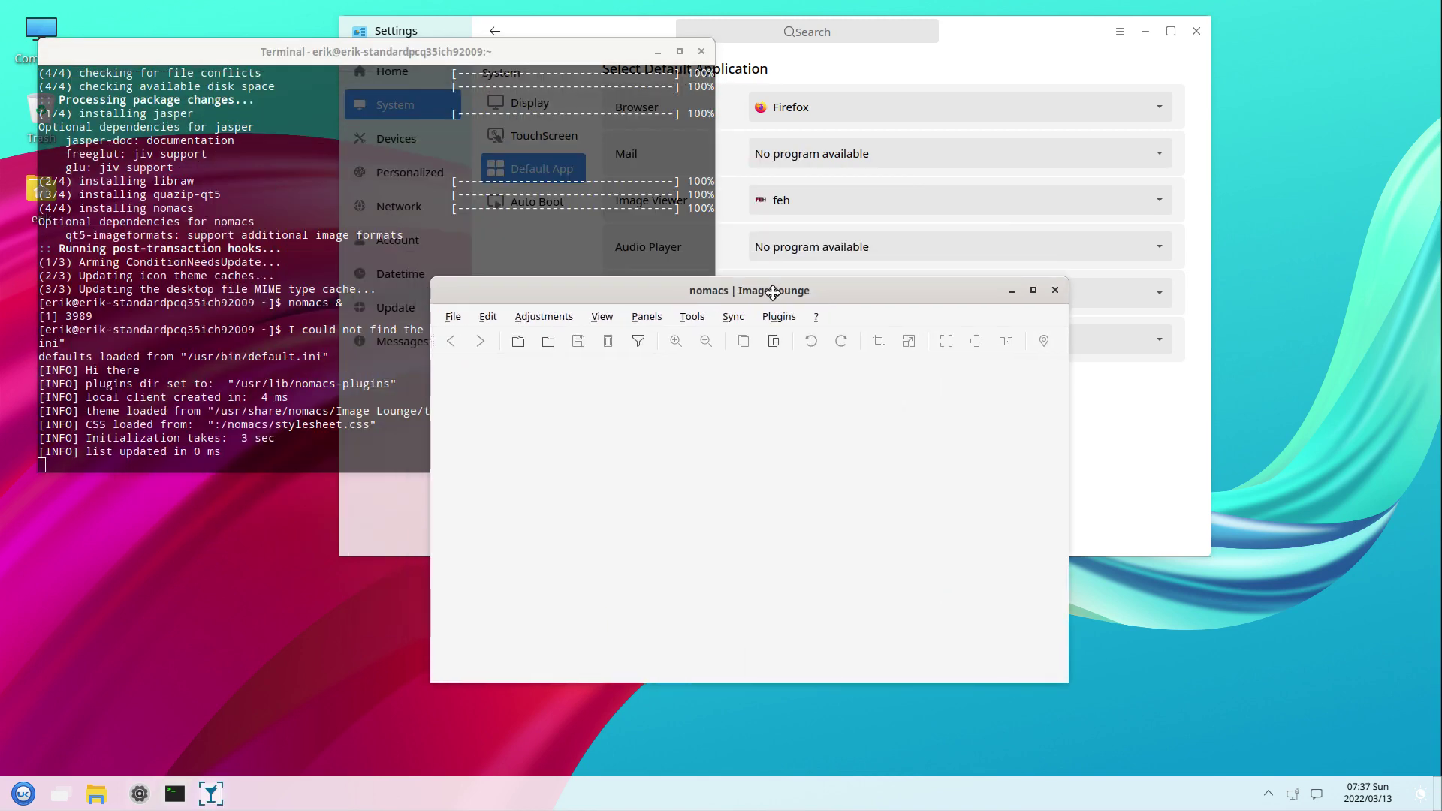
{"action": "left_click", "coordinate": [778, 318]}
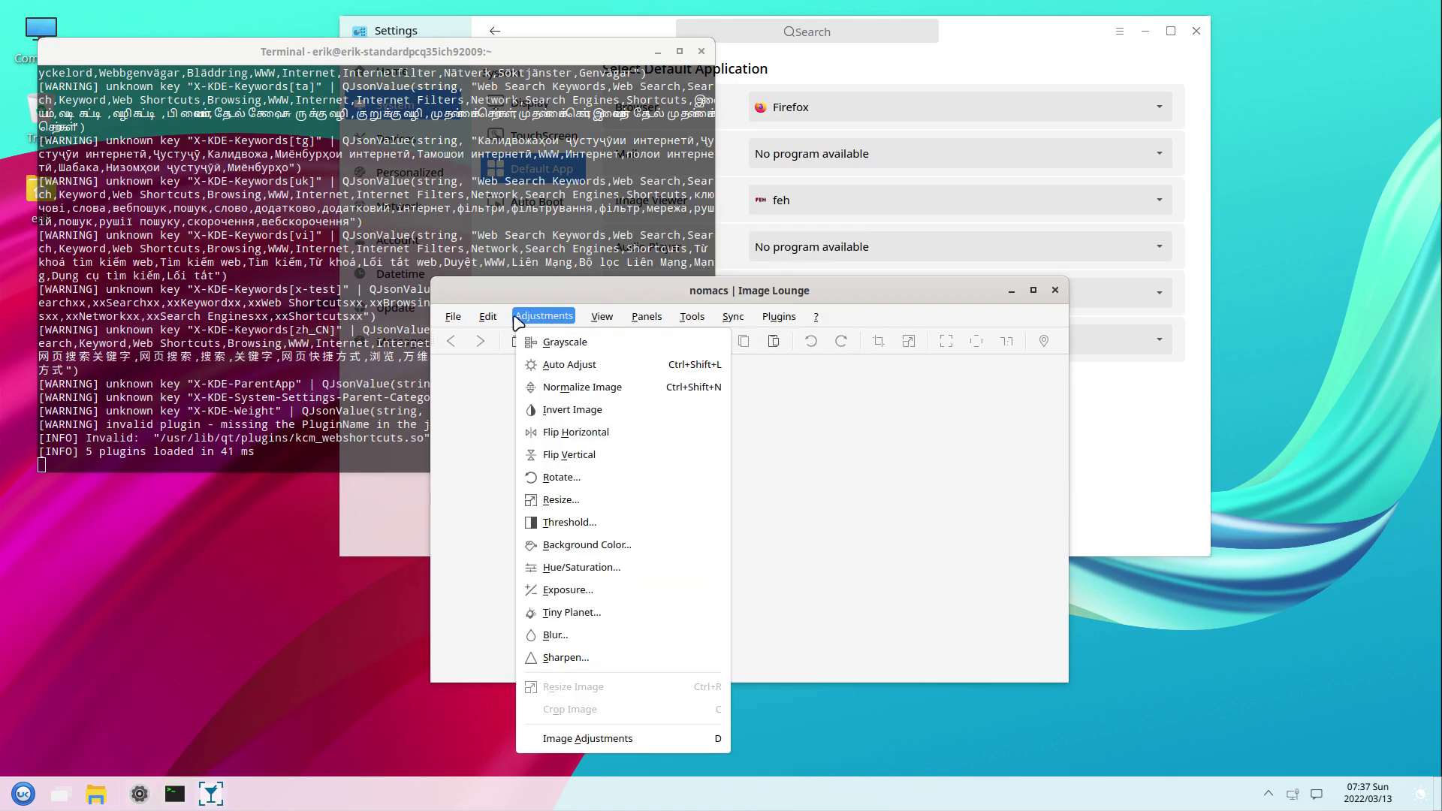
{"action": "mouse_move", "coordinate": [451, 319]}
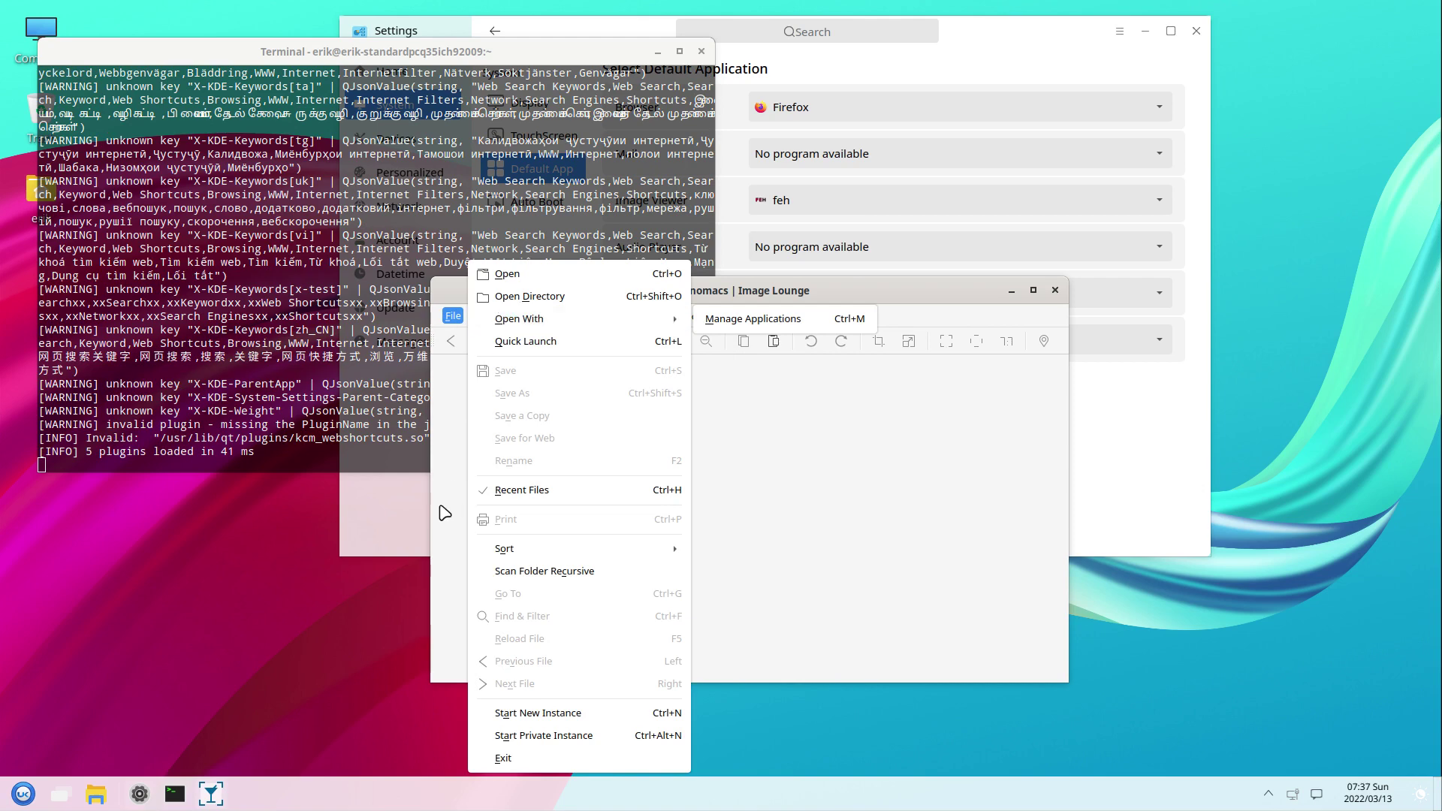
{"action": "left_click", "coordinate": [445, 512]}
{"action": "left_click", "coordinate": [488, 316]}
{"action": "mouse_move", "coordinate": [542, 322]}
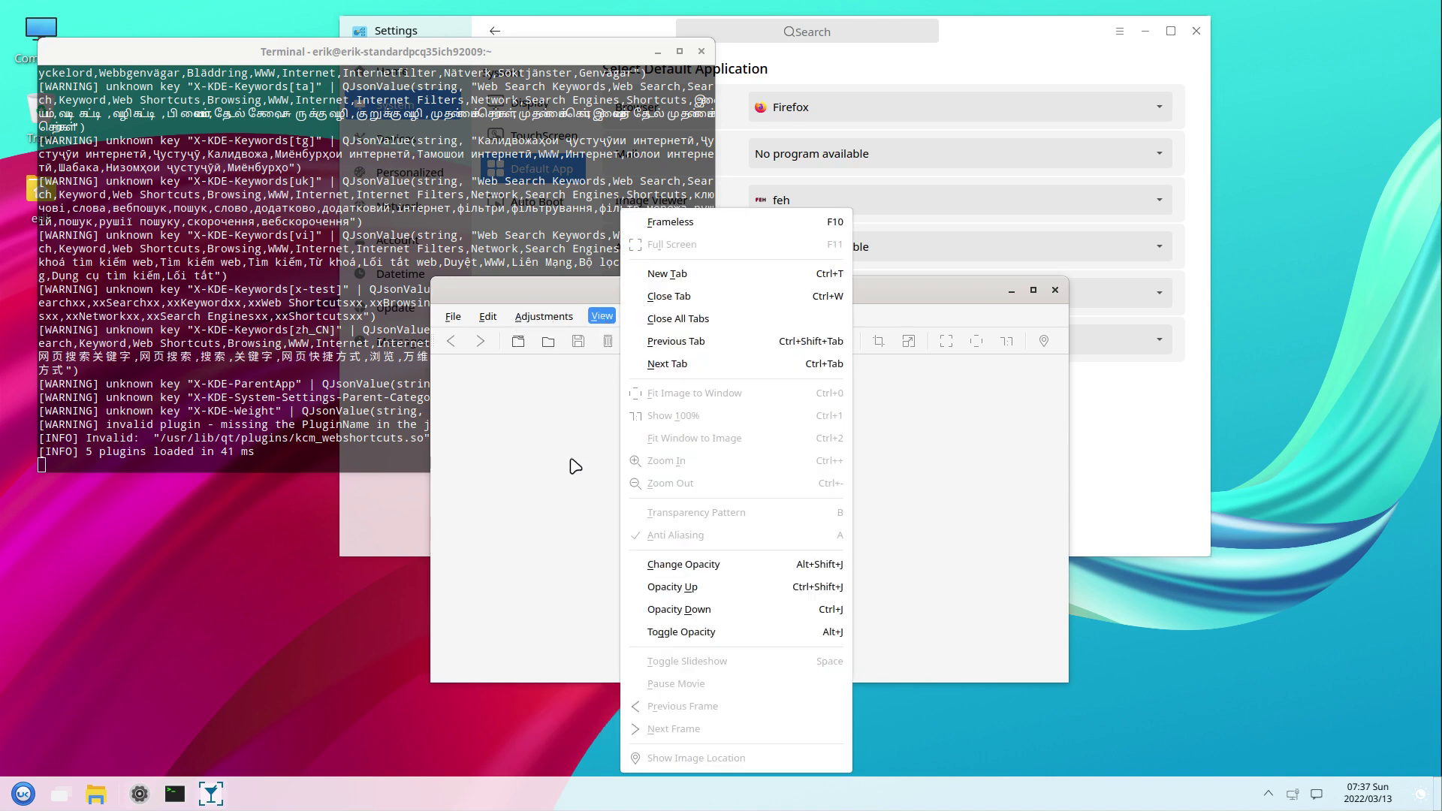
{"action": "left_click", "coordinate": [575, 466]}
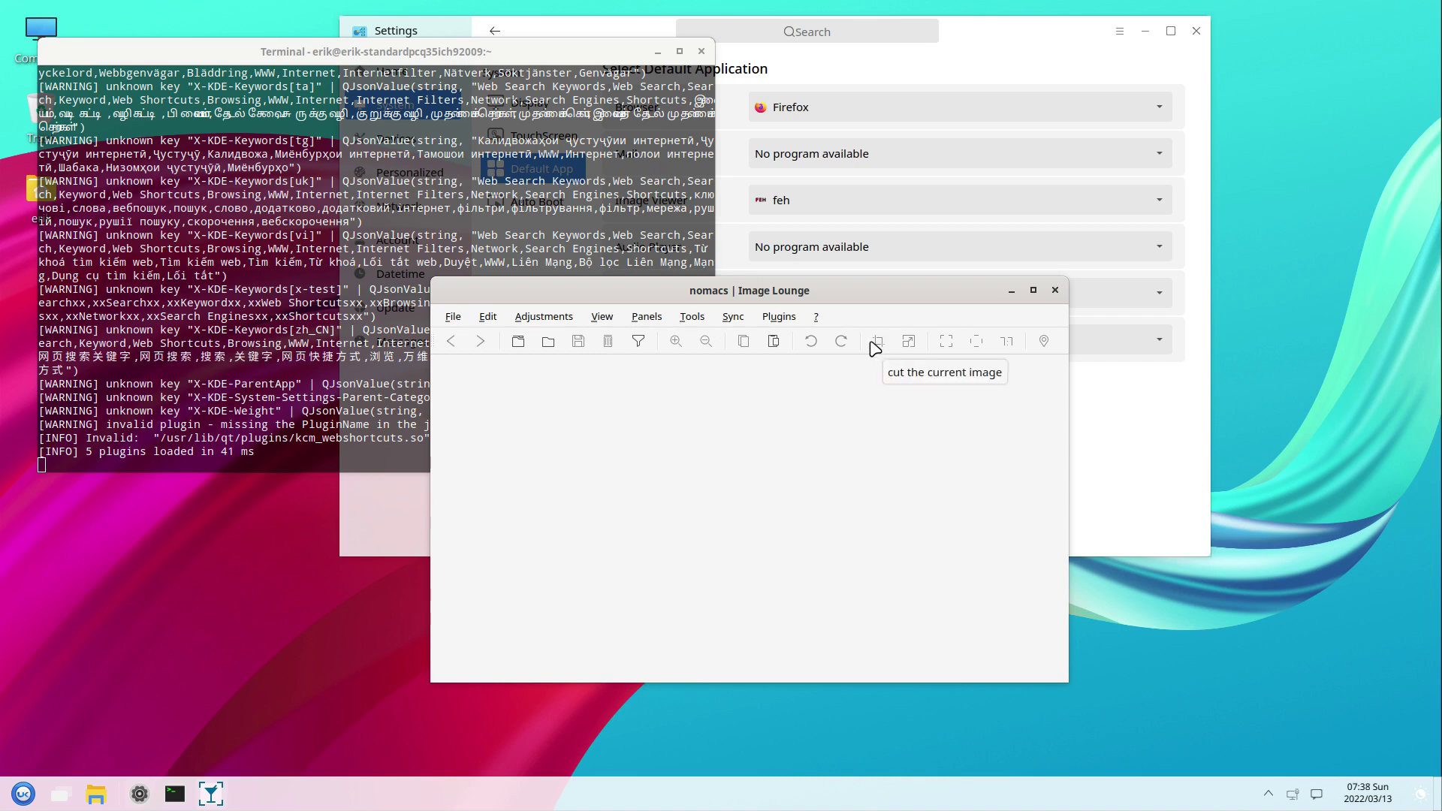
- Close nomacs and recheck the Image Viewer choices in Settings, keeping feh
{"action": "left_click", "coordinate": [1054, 291]}
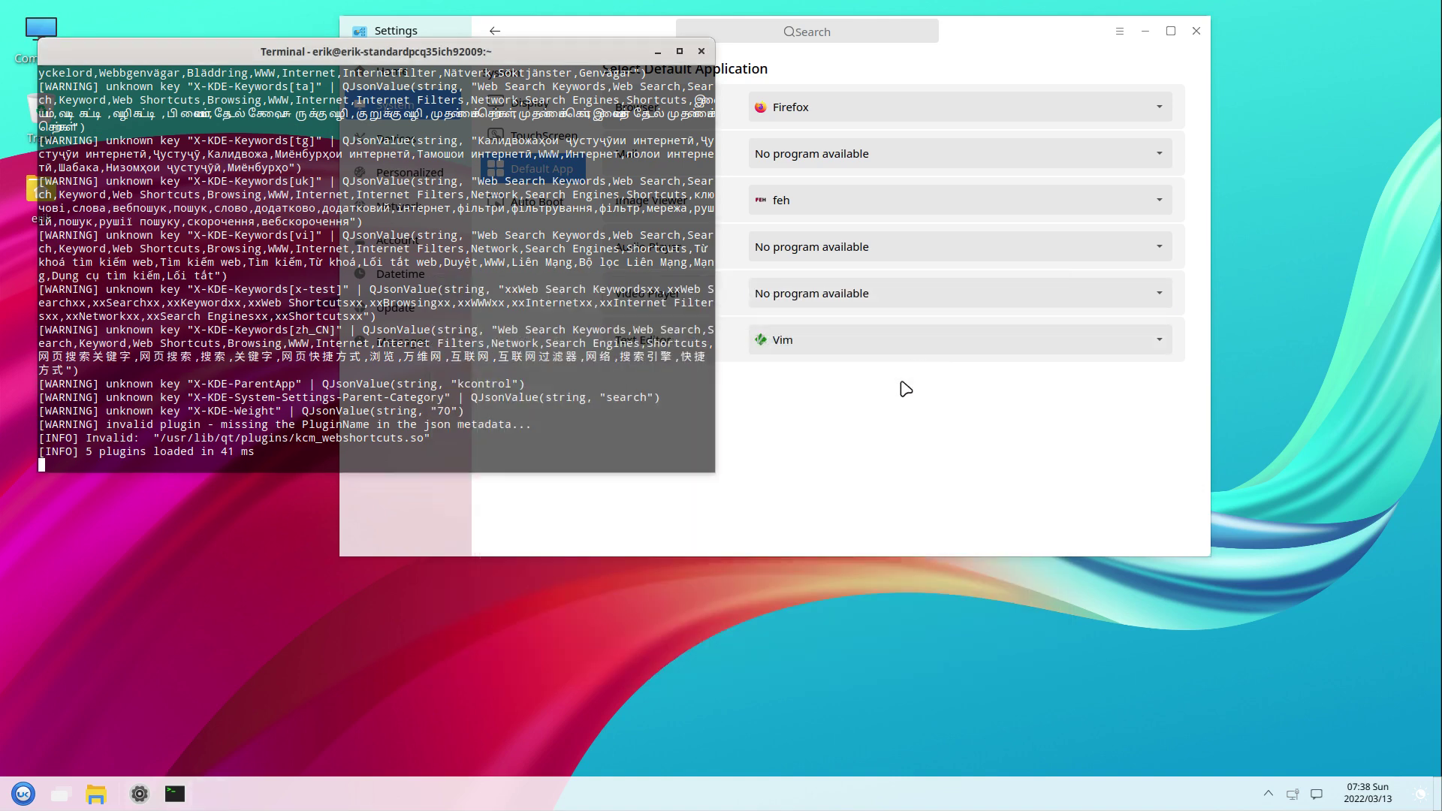
{"action": "left_click", "coordinate": [875, 214]}
{"action": "left_click", "coordinate": [877, 214]}
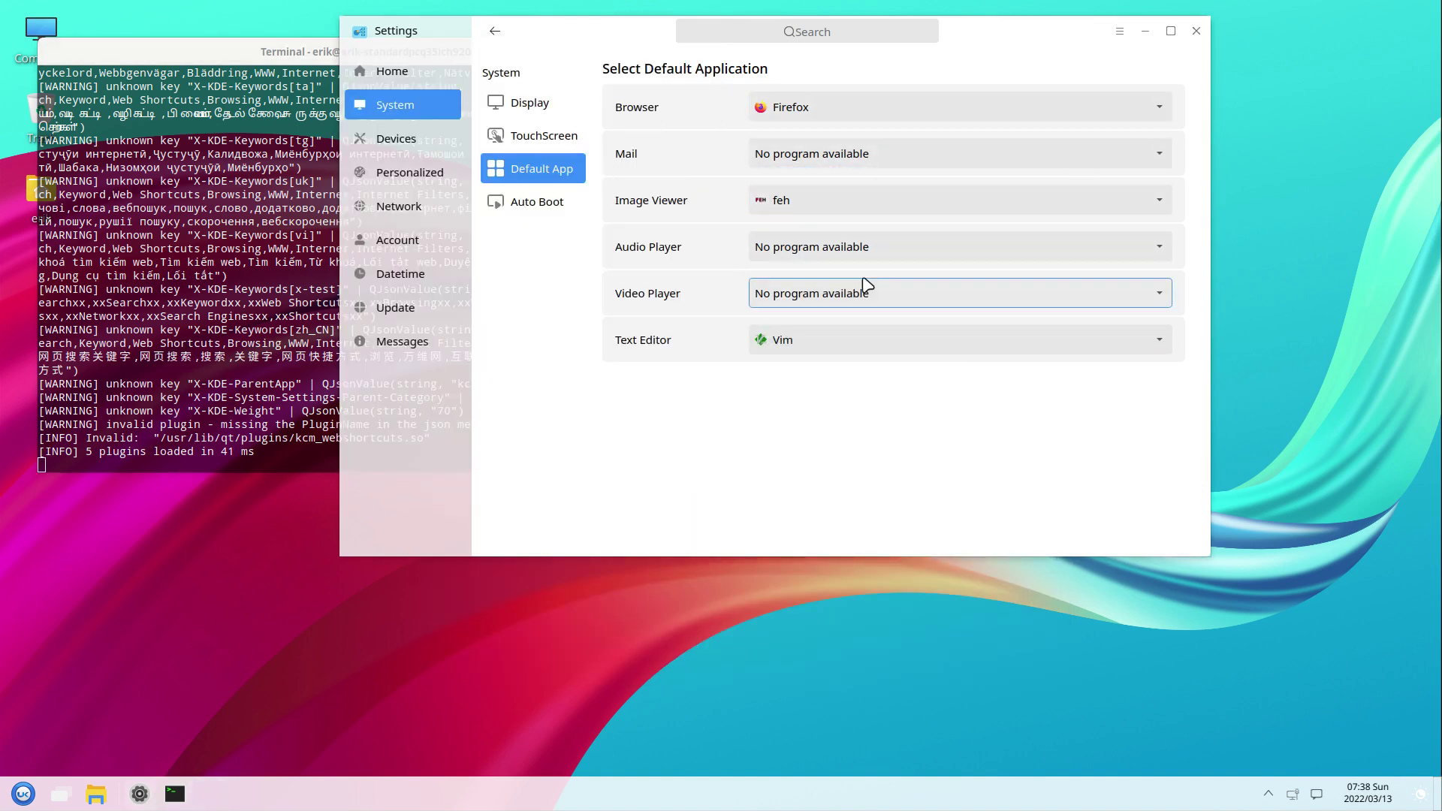
- Review the Audio Player and Text Editor choices unchanged, keeping Vim, then raise the neofetch terminal
{"action": "left_click", "coordinate": [819, 255]}
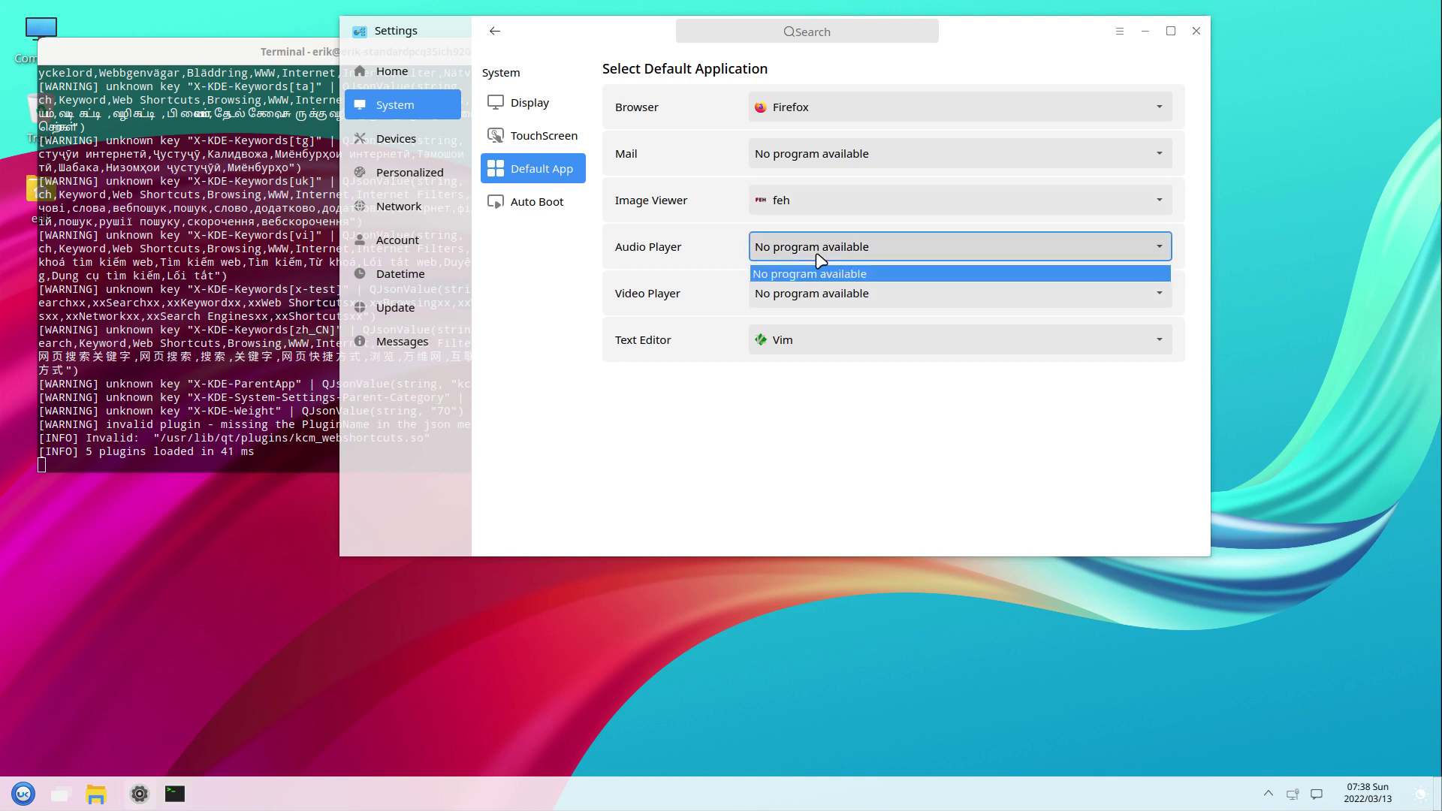
{"action": "left_click", "coordinate": [813, 301]}
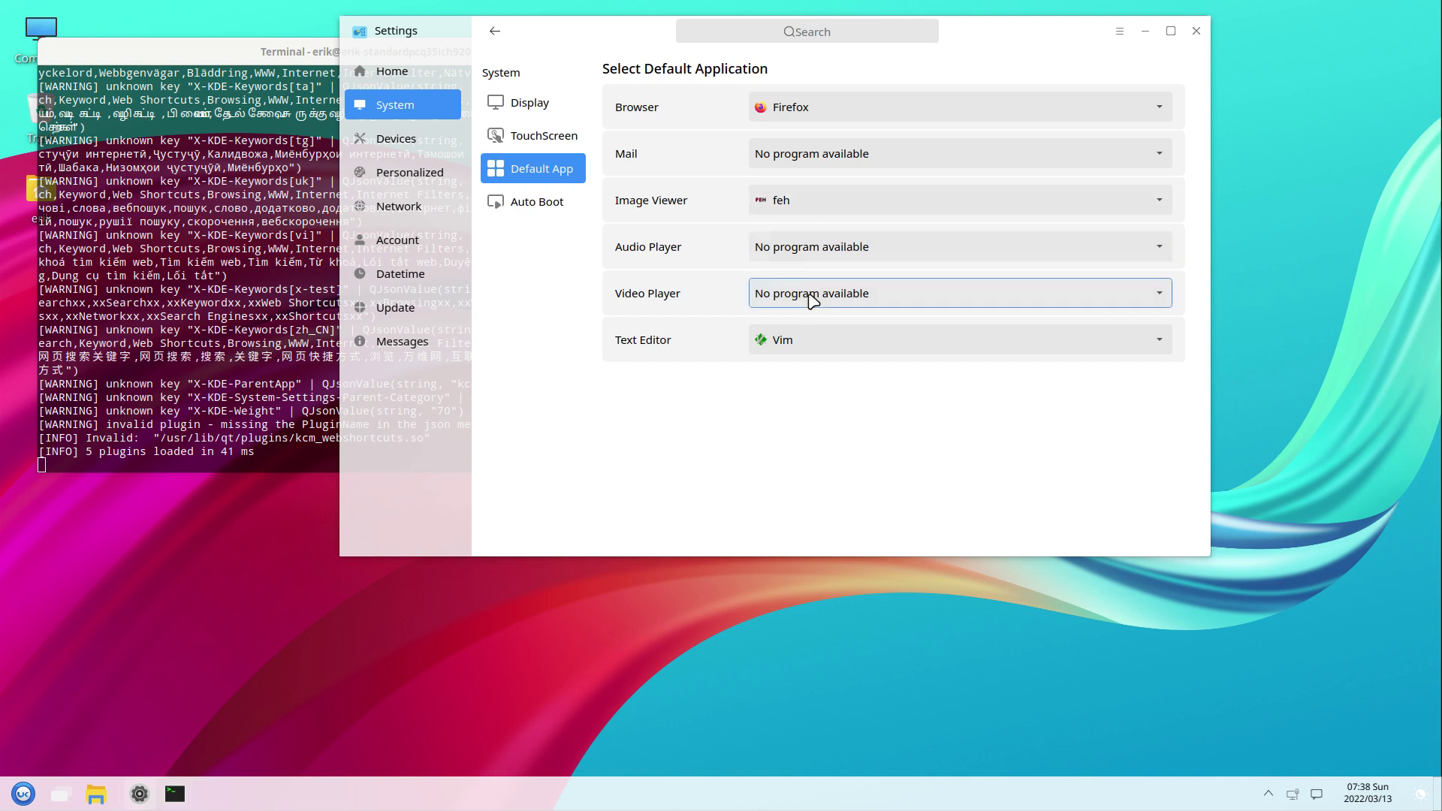
{"action": "left_click", "coordinate": [798, 350]}
{"action": "left_click", "coordinate": [798, 405]}
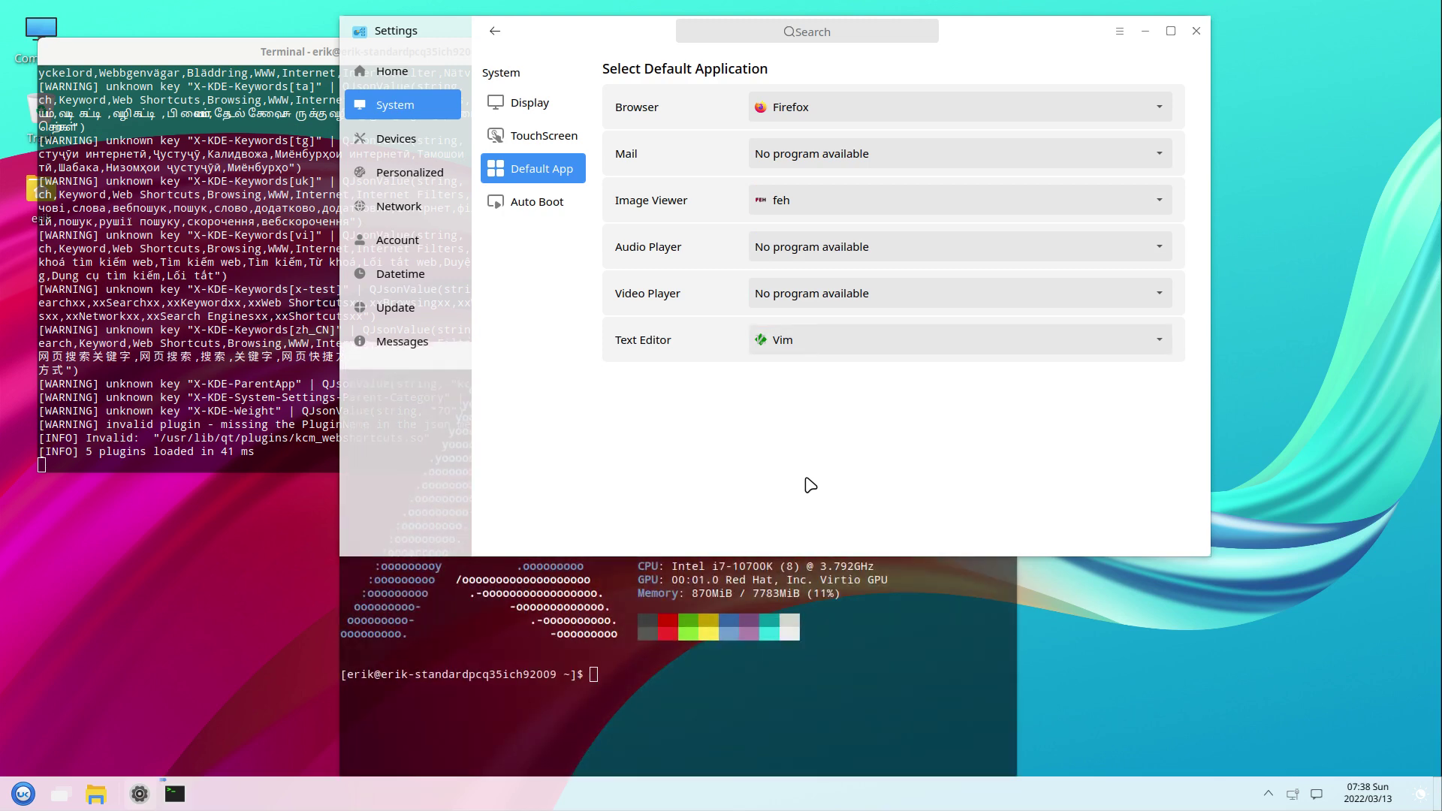
{"action": "left_click", "coordinate": [781, 697]}
- Run the arco-dev command in the terminal
{"action": "type", "text": "arco"}
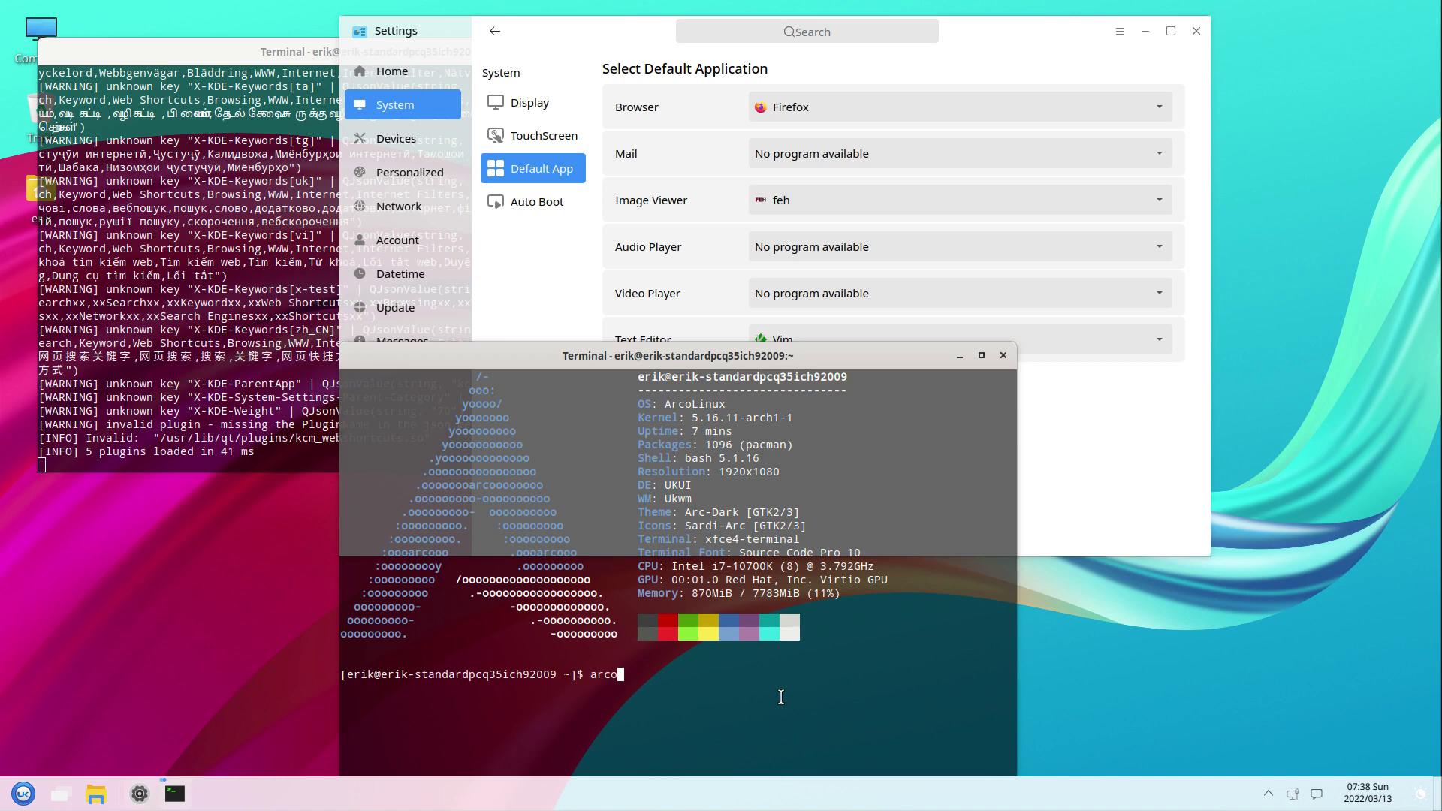
{"action": "type", "text": "-dev"}
{"action": "key", "text": "Return"}
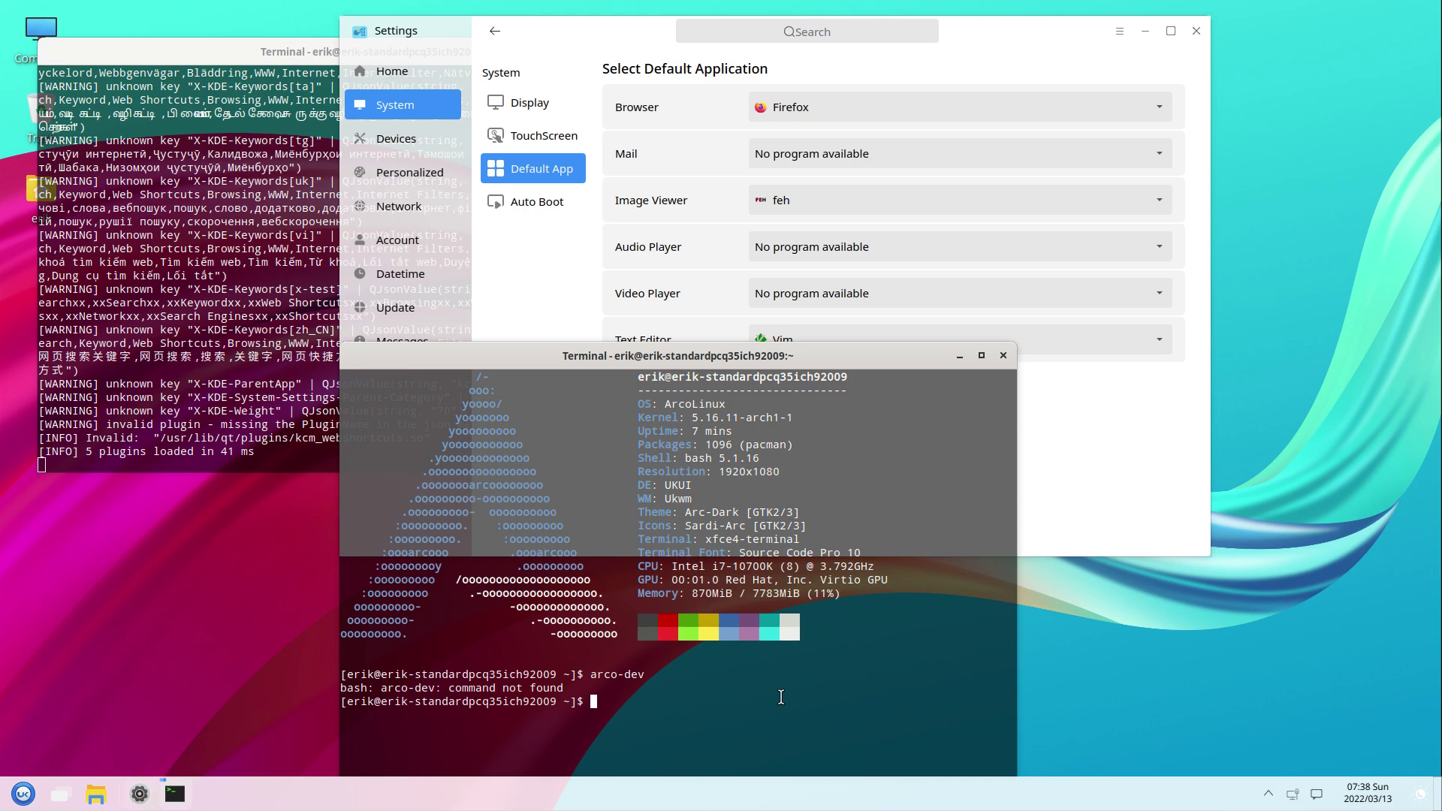
- Start the system upgrade with 'update', entering the sudo password, and move the terminal to the top
{"action": "type", "text": "up"}
{"action": "type", "text": "dat"}
{"action": "type", "text": "e"}
{"action": "key", "text": "Return"}
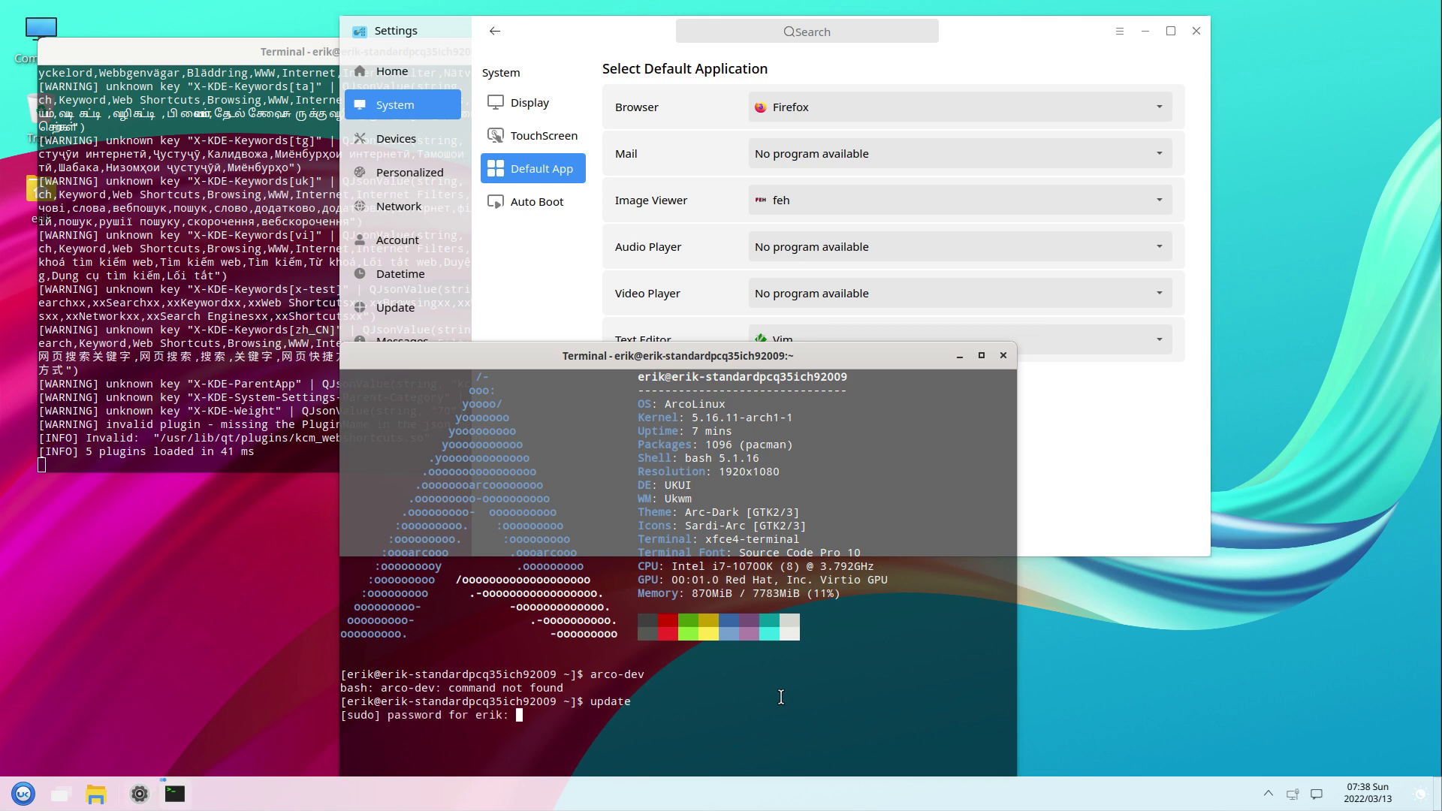
{"action": "key", "text": "Return"}
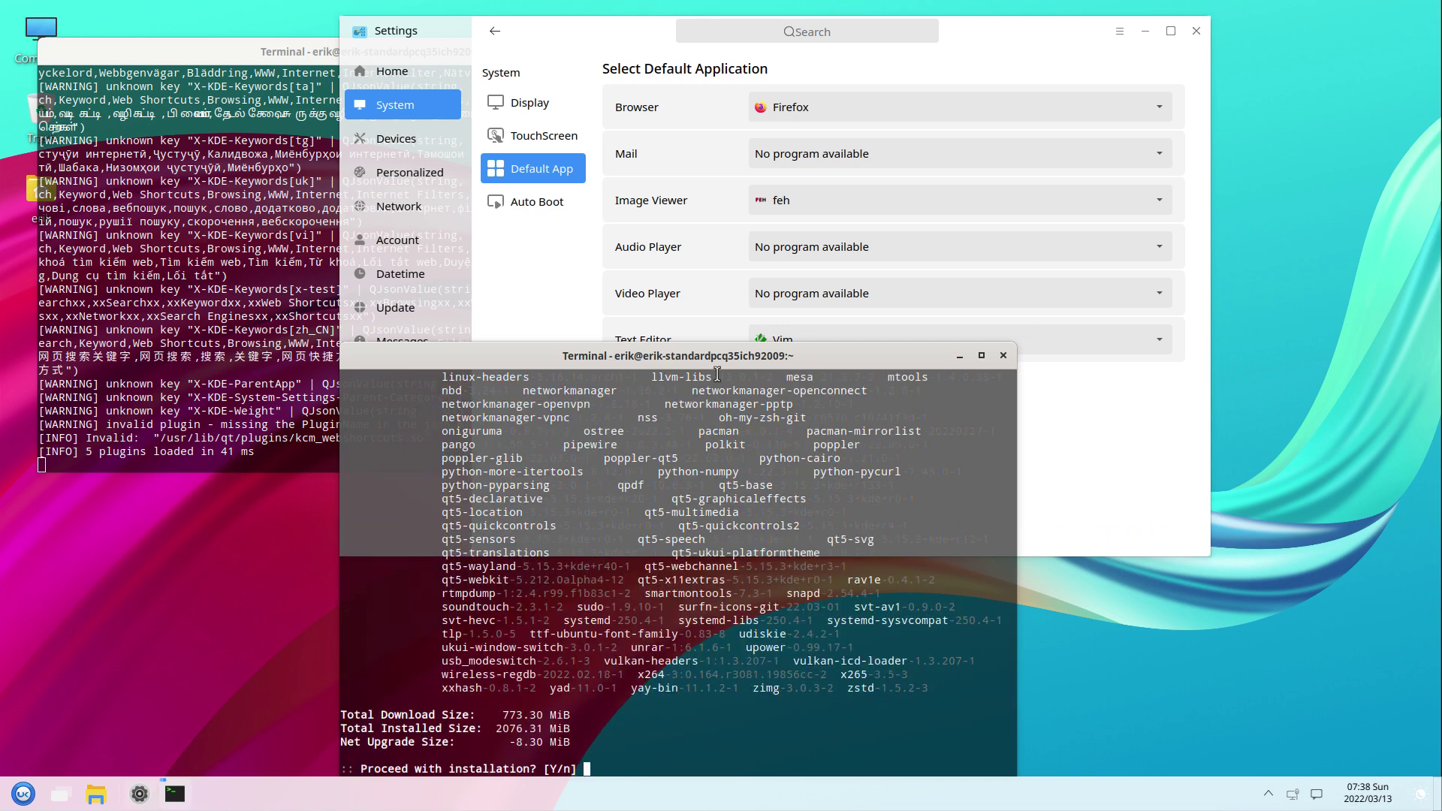
{"action": "left_click_drag", "start_coordinate": [714, 360], "coordinate": [876, 50]}
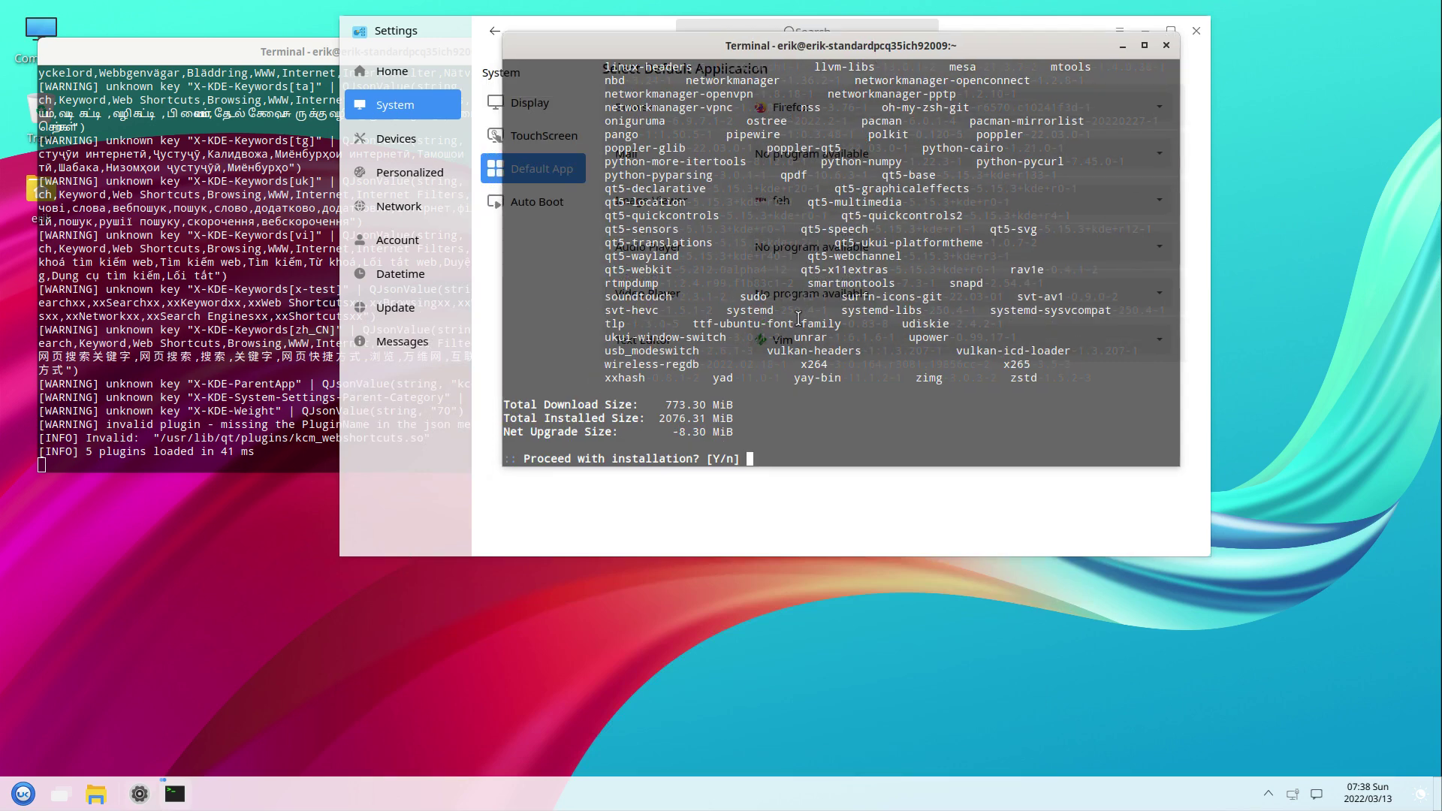
- Show the ISO release details with 'iso' in a second terminal, then close it
{"action": "key", "text": "ctrl+alt+t"}
{"action": "type", "text": "iso"}
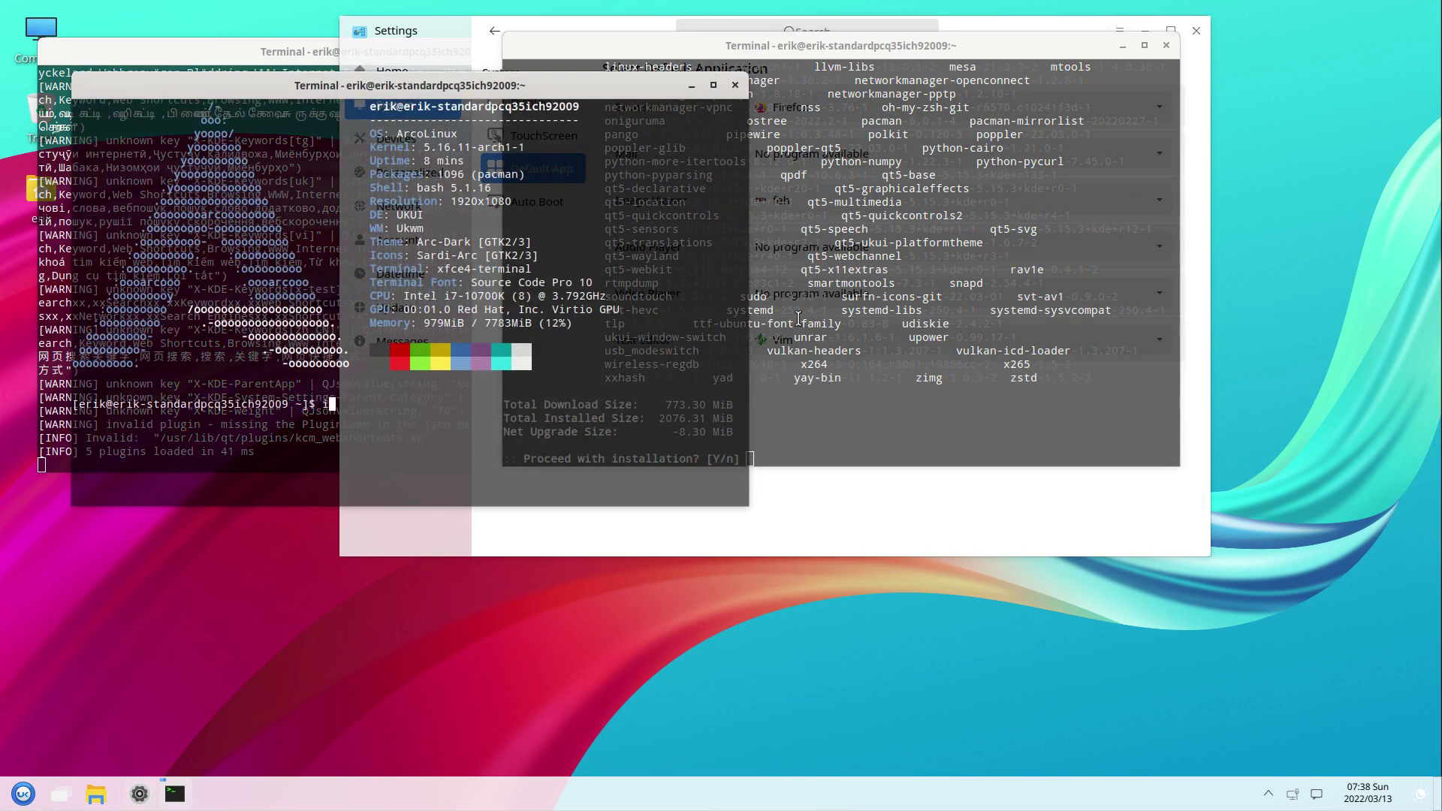
{"action": "key", "text": "Return"}
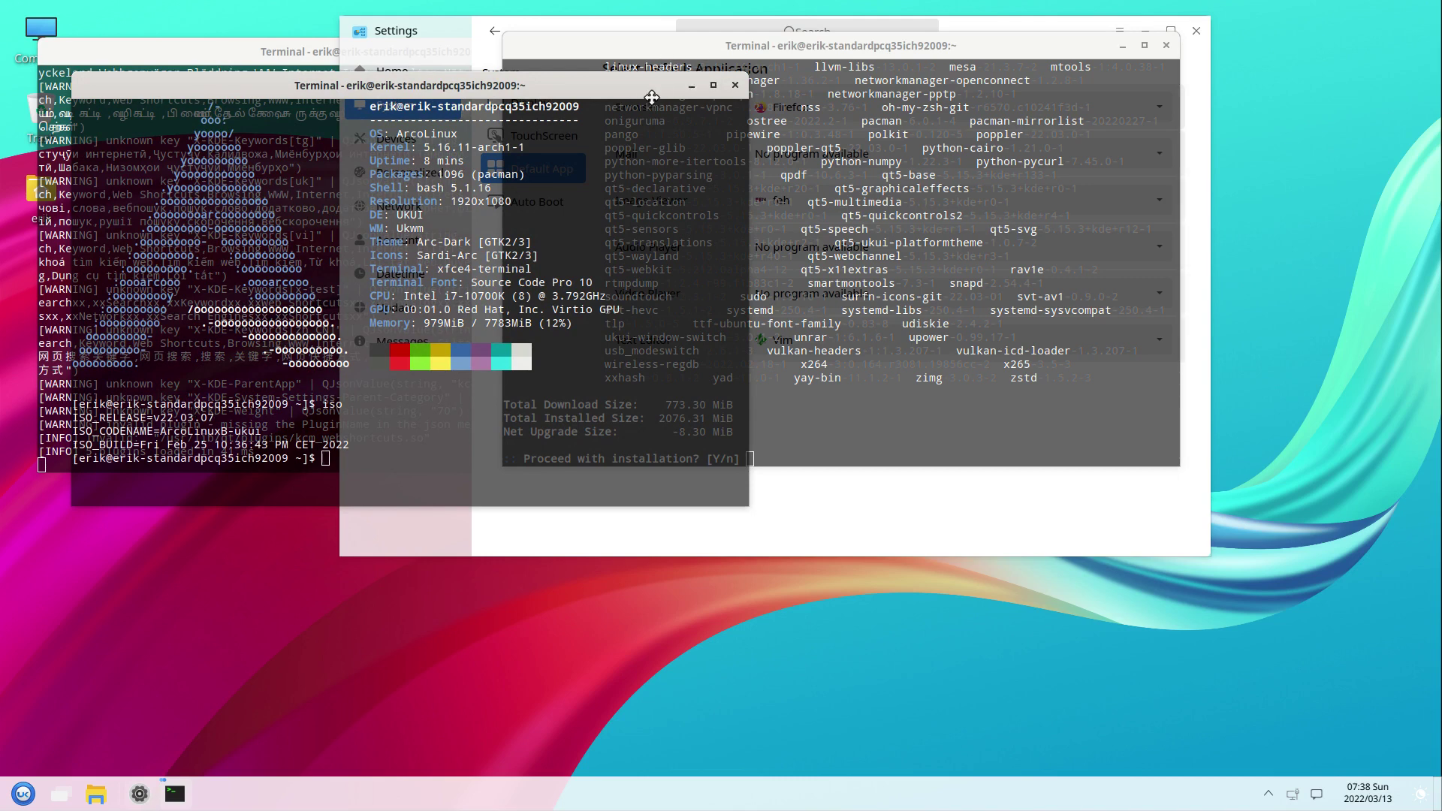
{"action": "left_click_drag", "start_coordinate": [653, 85], "coordinate": [664, 280]}
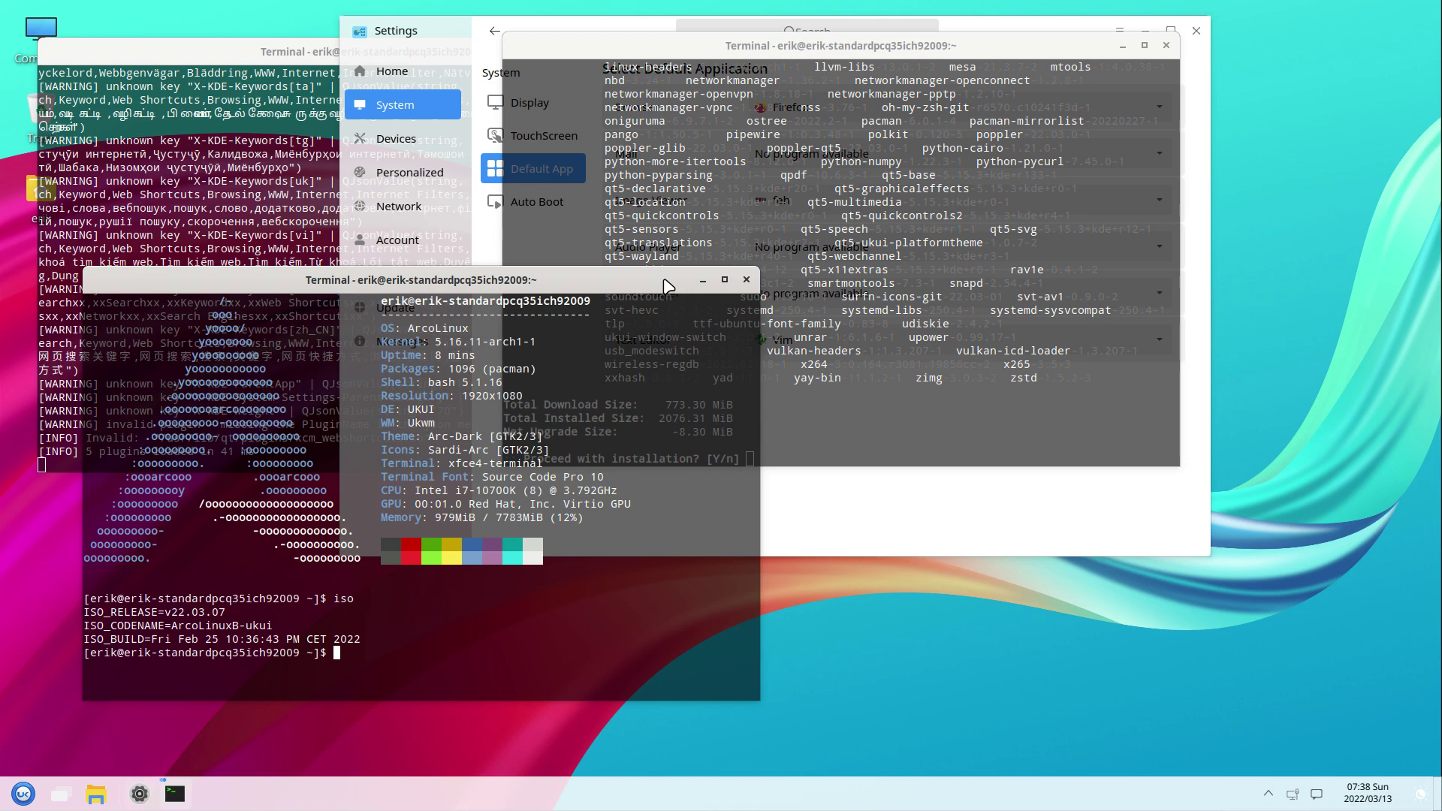
{"action": "left_click", "coordinate": [747, 280]}
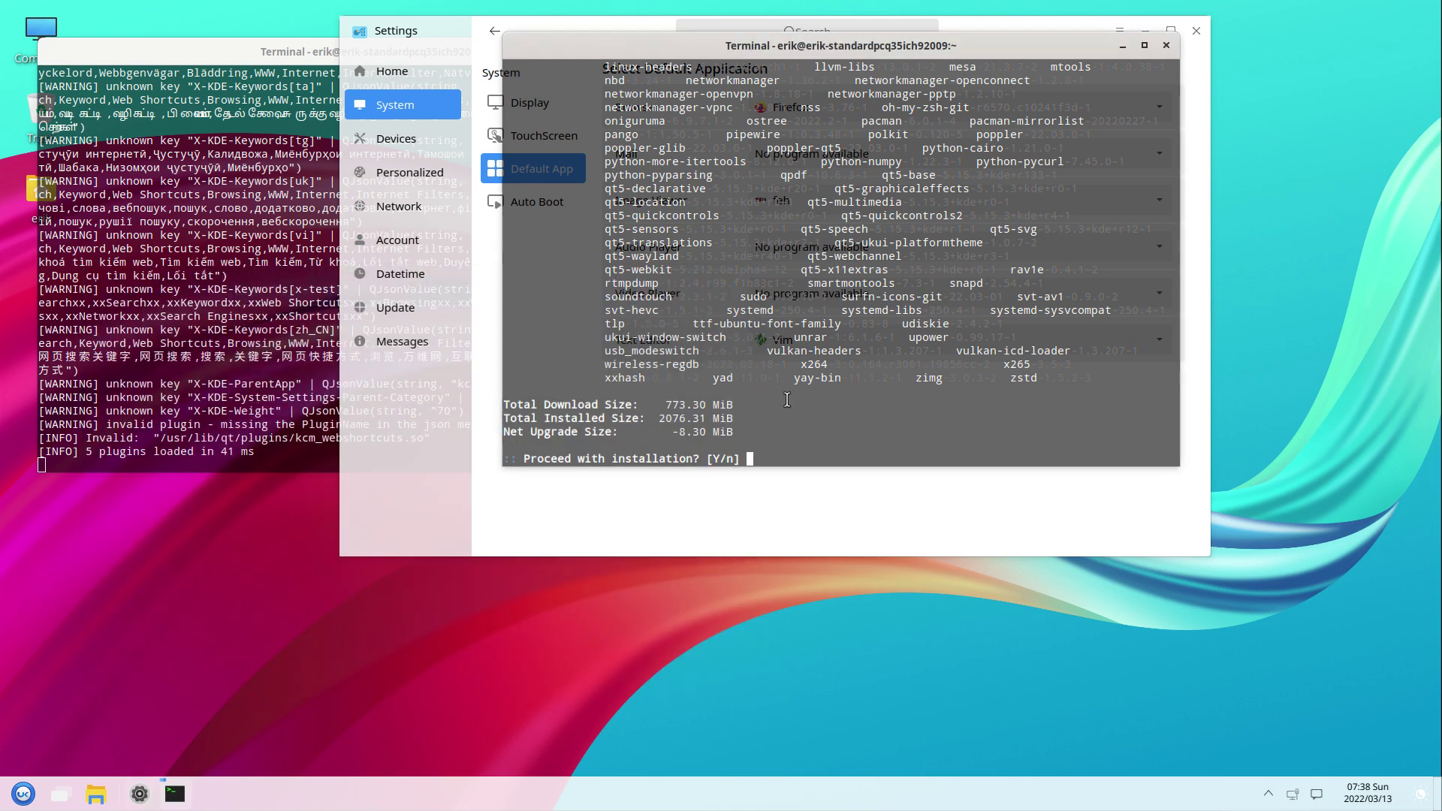
- Check the upgrade's download progress, then minimize the updating terminal
{"action": "scroll", "coordinate": [817, 384], "scroll_direction": "up", "scroll_amount": 11}
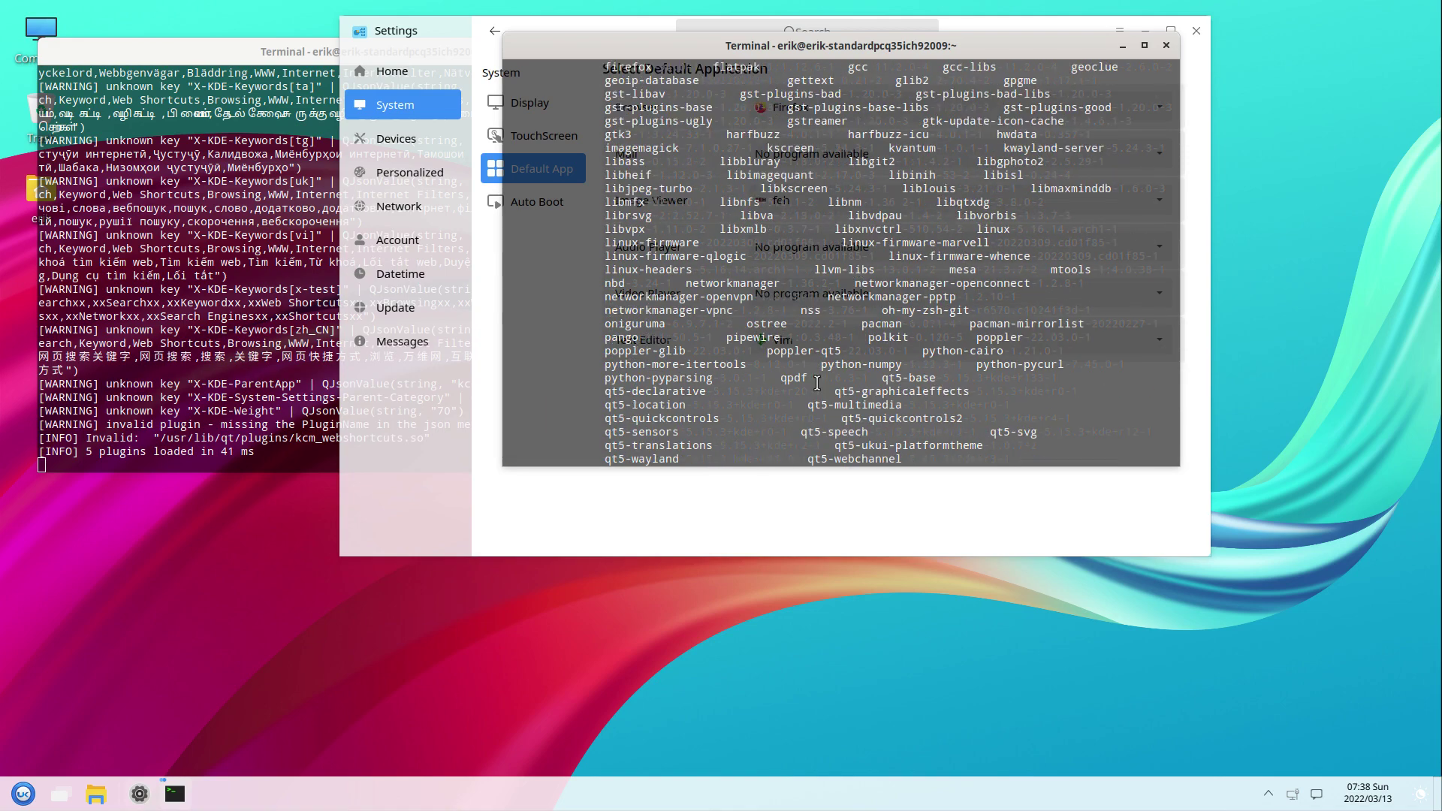
{"action": "scroll", "coordinate": [818, 384], "scroll_direction": "down", "scroll_amount": 5}
{"action": "scroll", "coordinate": [817, 383], "scroll_direction": "up", "scroll_amount": 9}
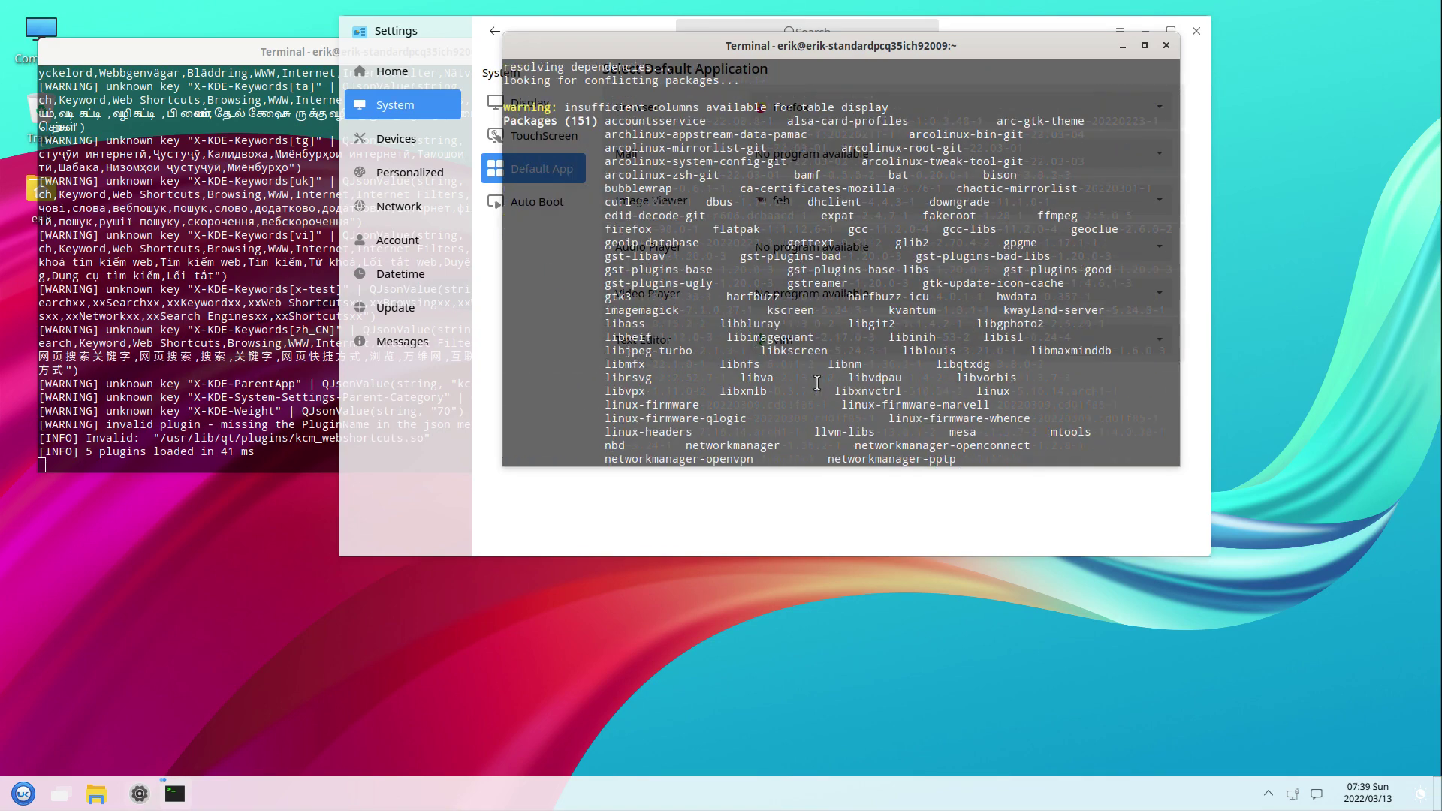
{"action": "scroll", "coordinate": [817, 384], "scroll_direction": "down", "scroll_amount": 13}
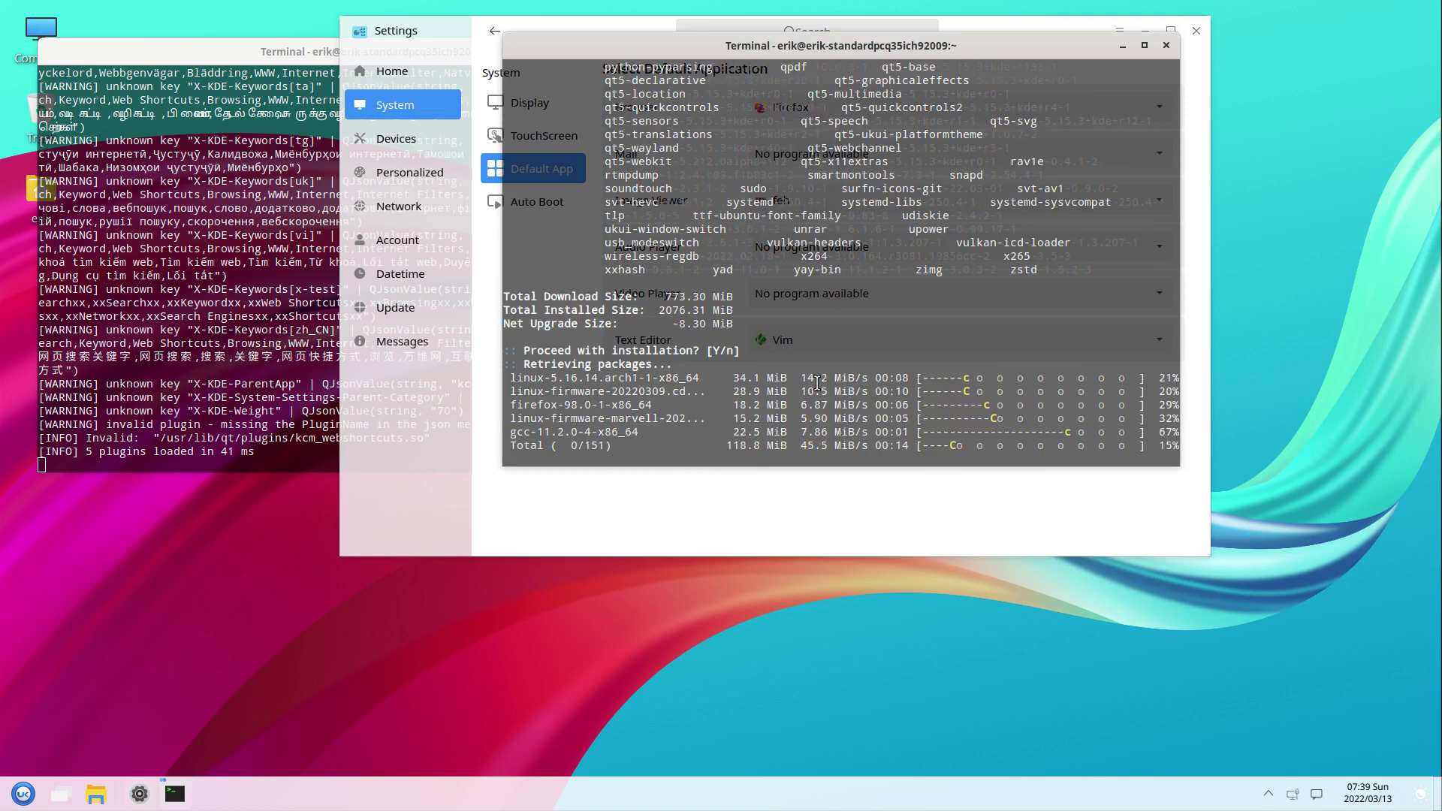
{"action": "left_click", "coordinate": [1122, 47]}
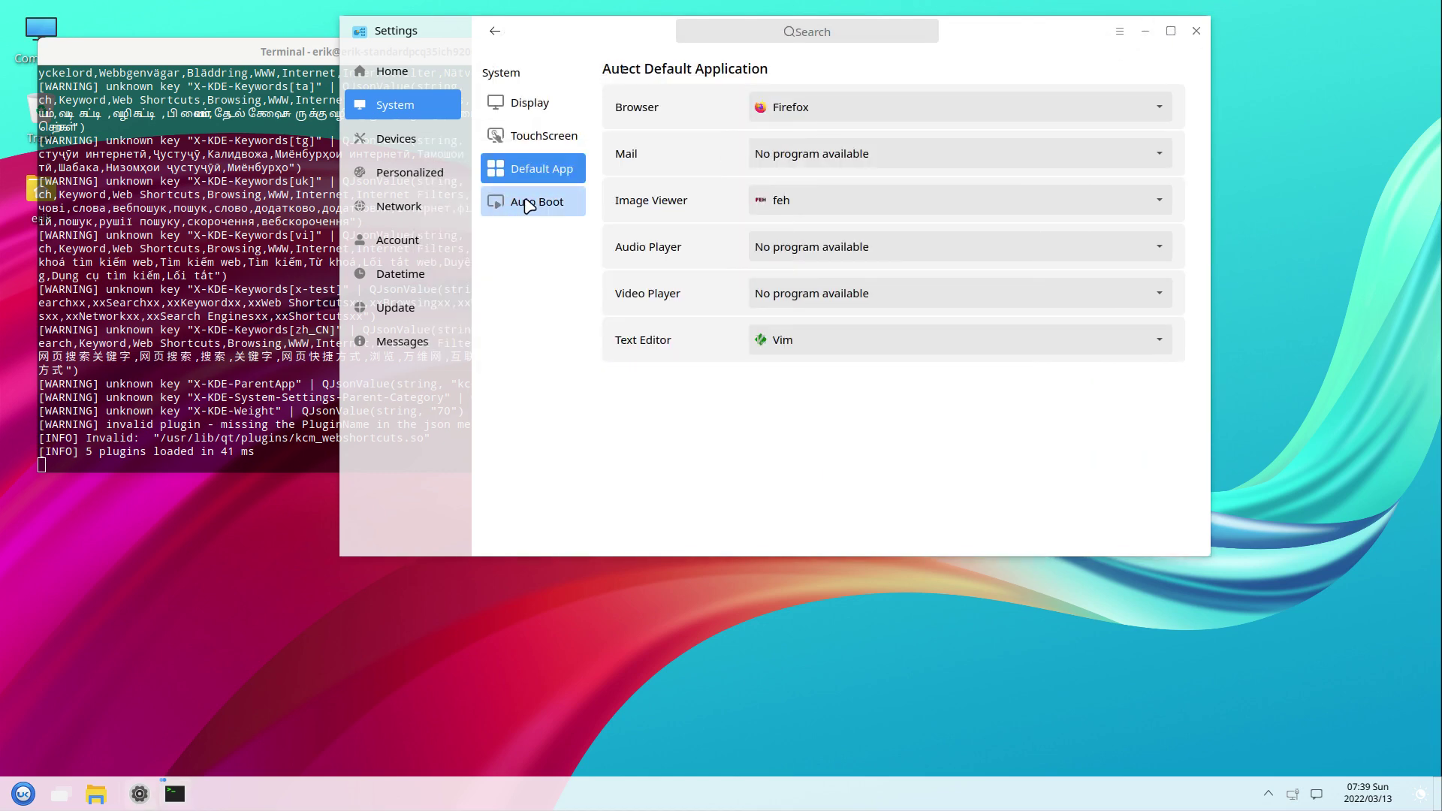
- In System > Auto Boot, switch off indicator-china-weather and scroll through the autoboot list
{"action": "left_click", "coordinate": [529, 204]}
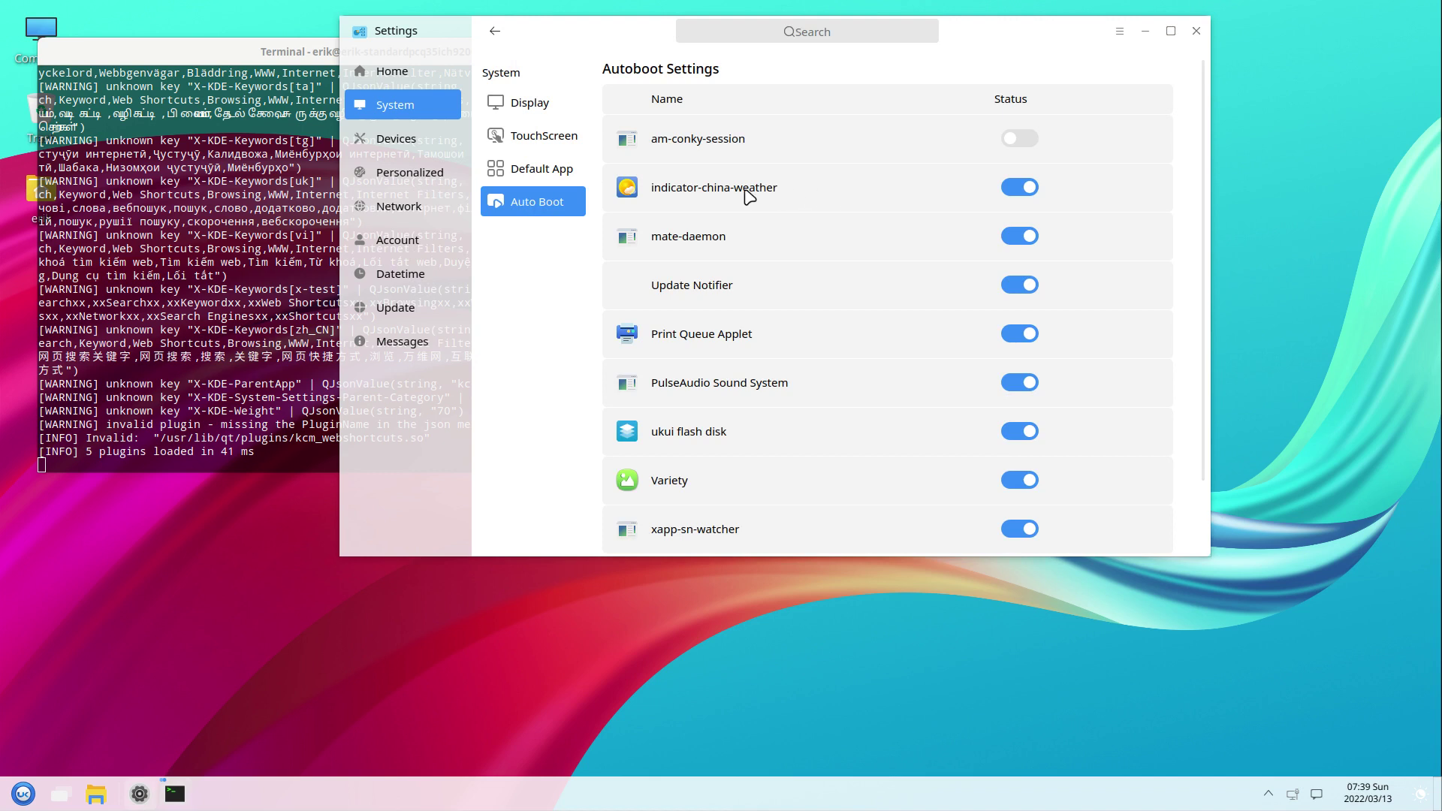
{"action": "left_click", "coordinate": [991, 187]}
{"action": "scroll", "coordinate": [794, 382], "scroll_direction": "down", "scroll_amount": 2}
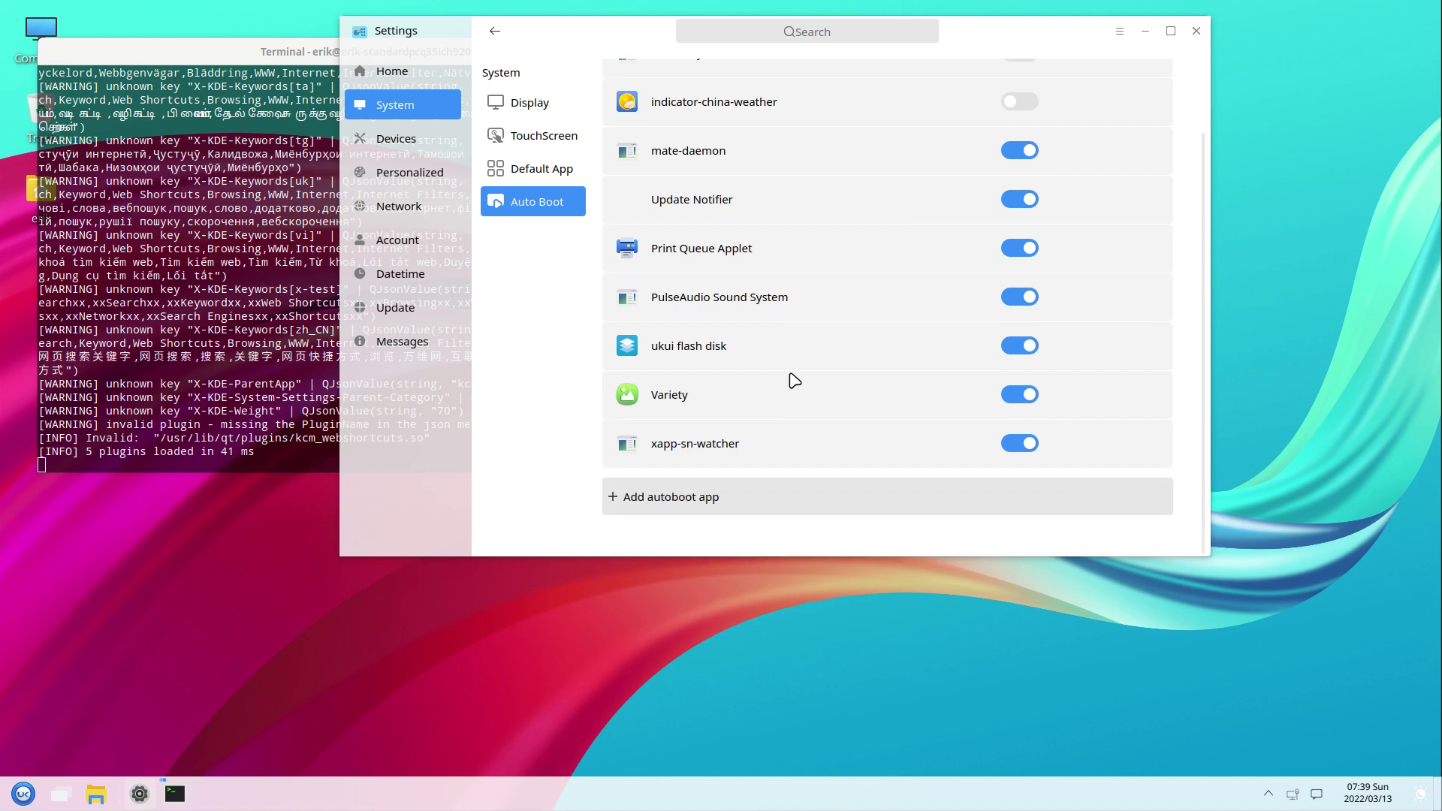
{"action": "mouse_move", "coordinate": [769, 362]}
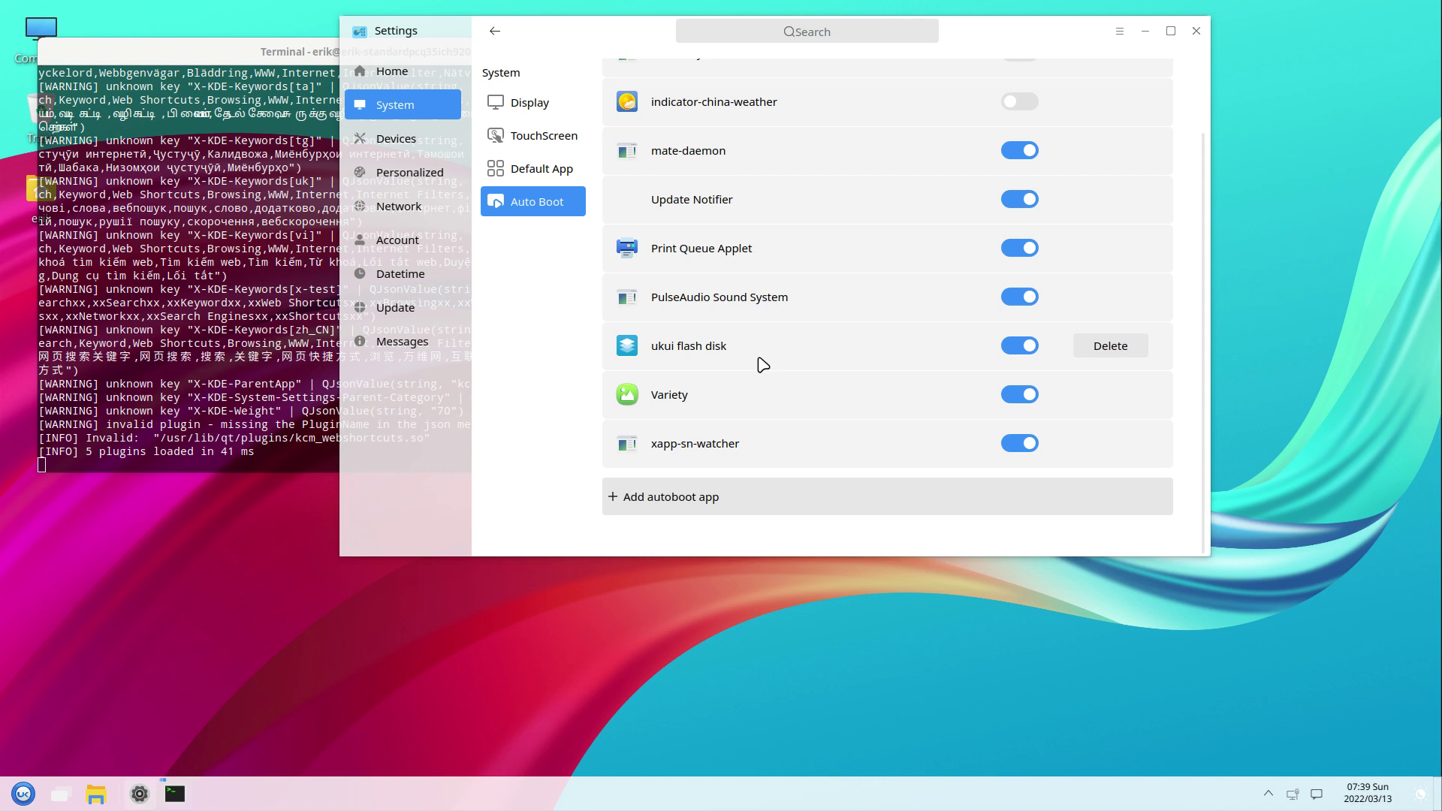
{"action": "scroll", "coordinate": [763, 365], "scroll_direction": "up", "scroll_amount": 2}
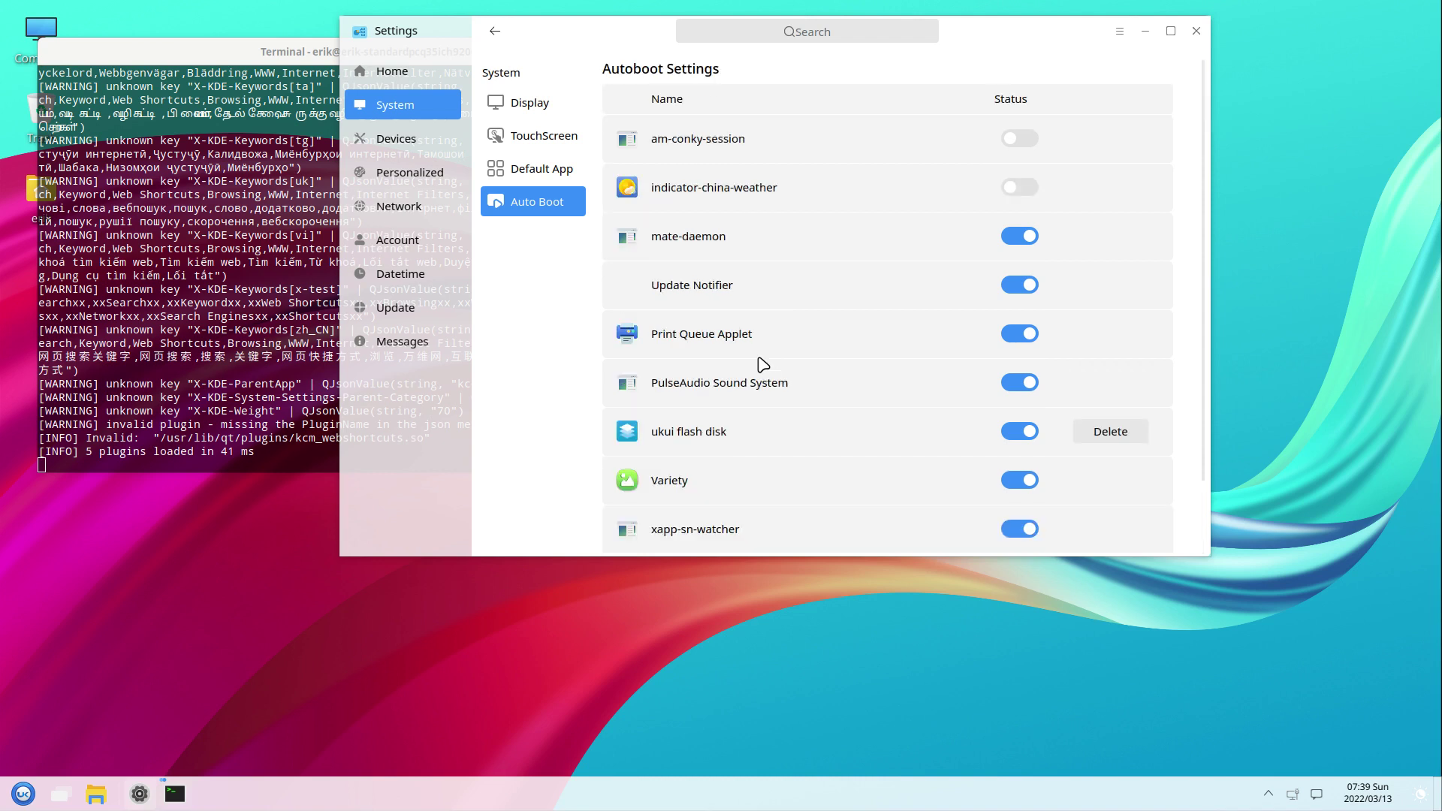
- In Devices > Mouse, raise the wheel speed and lengthen the double-click delay, testing it
{"action": "left_click", "coordinate": [409, 143]}
{"action": "left_click", "coordinate": [535, 138]}
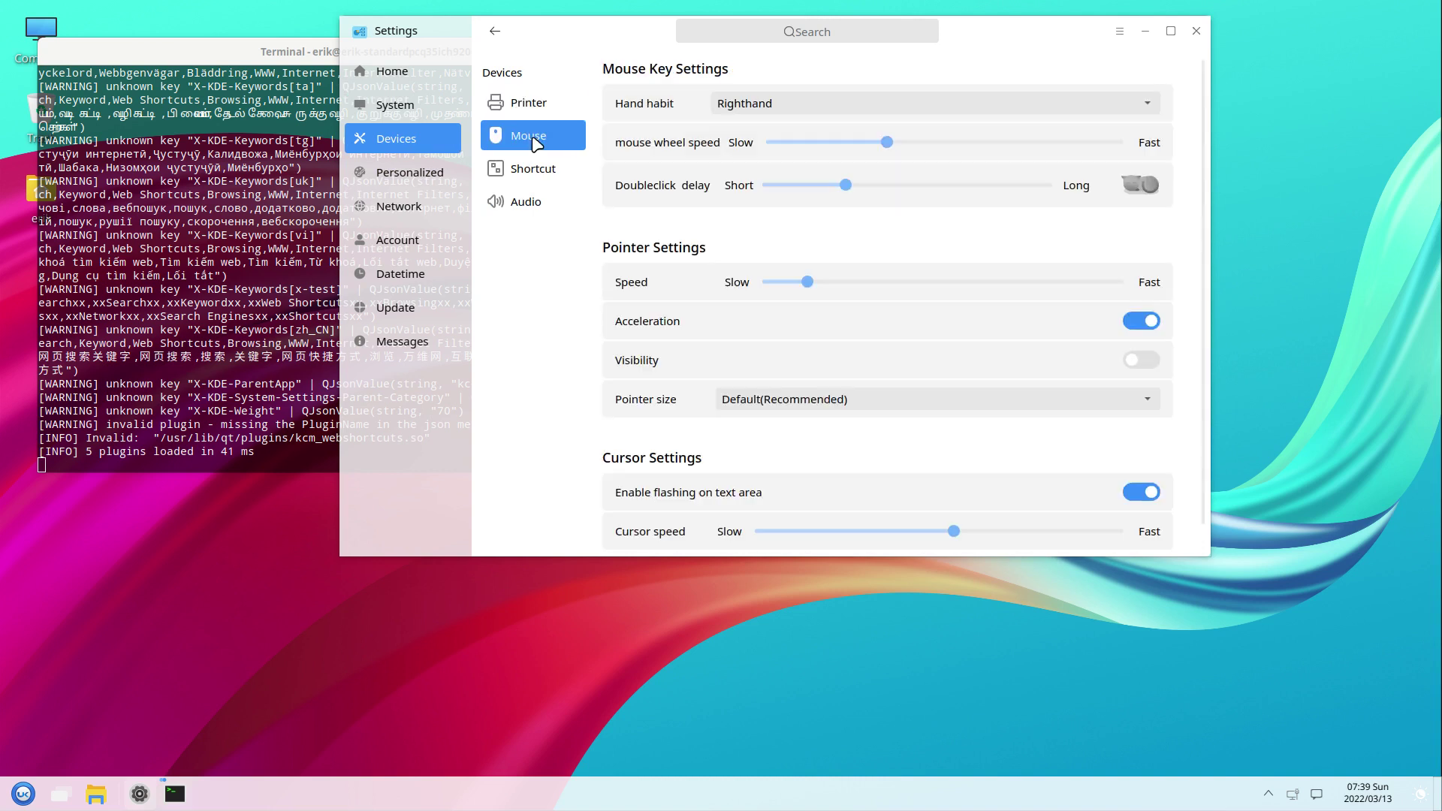
{"action": "mouse_move", "coordinate": [892, 148]}
{"action": "left_mouse_down"}
{"action": "mouse_move", "coordinate": [846, 145]}
{"action": "mouse_move", "coordinate": [909, 149]}
{"action": "left_mouse_up"}
{"action": "mouse_move", "coordinate": [846, 184]}
{"action": "left_mouse_down"}
{"action": "mouse_move", "coordinate": [877, 188]}
{"action": "mouse_move", "coordinate": [862, 186]}
{"action": "left_mouse_up"}
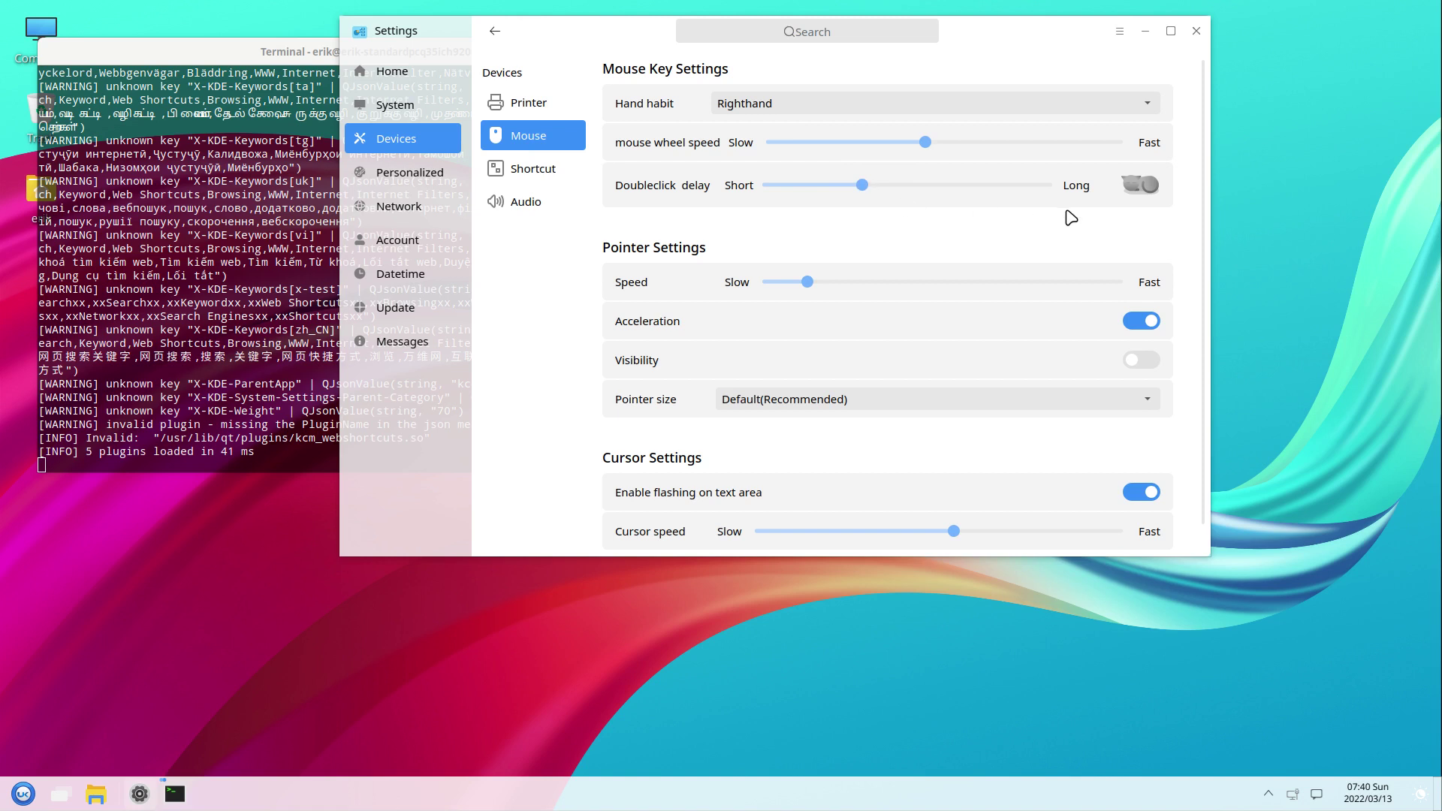
{"action": "double_click", "coordinate": [1144, 193]}
- Raise the pointer speed, review the Shortcut list, and close Settings
{"action": "left_click", "coordinate": [810, 283]}
{"action": "left_click", "coordinate": [844, 285]}
{"action": "scroll", "coordinate": [856, 481], "scroll_direction": "down", "scroll_amount": 1}
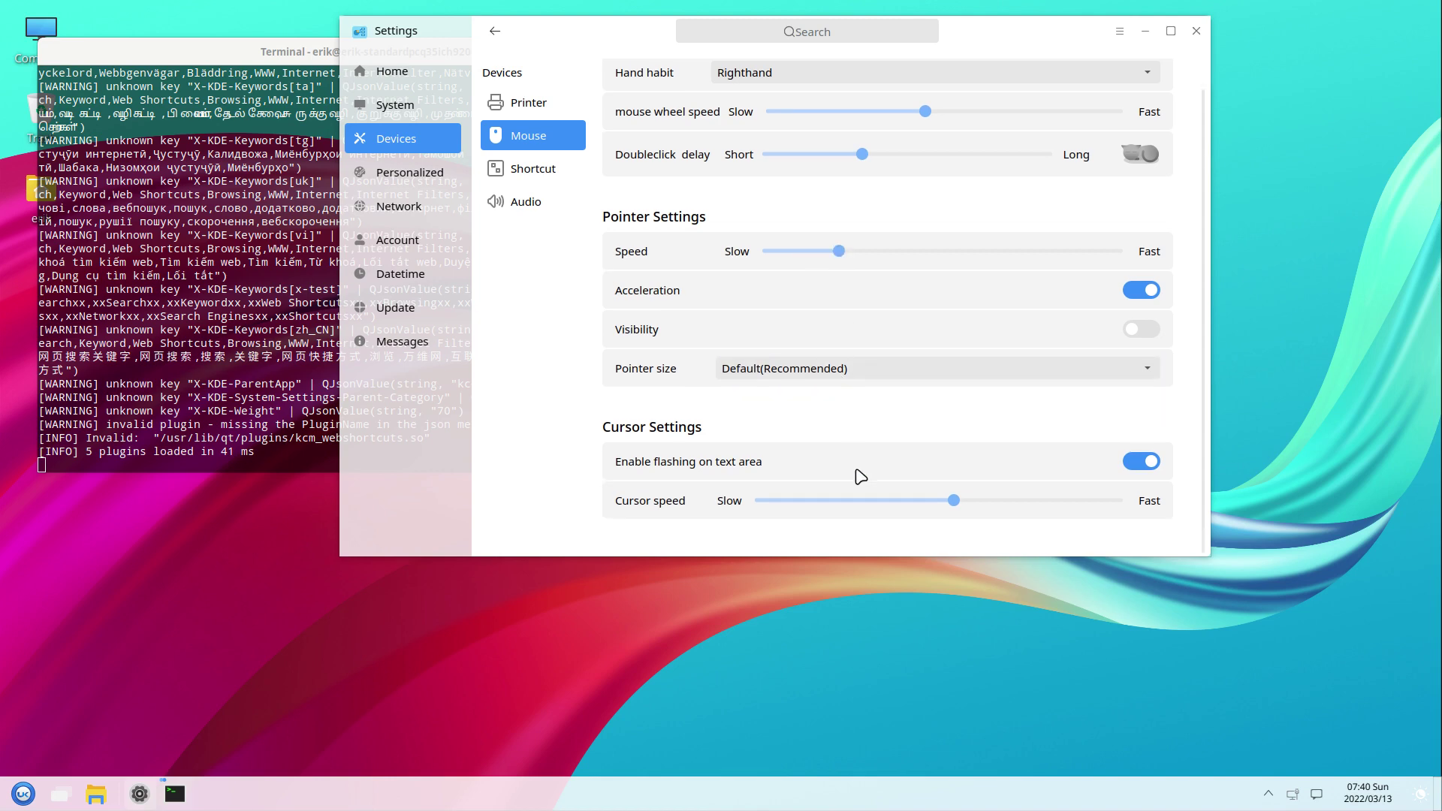
{"action": "left_click", "coordinate": [524, 171]}
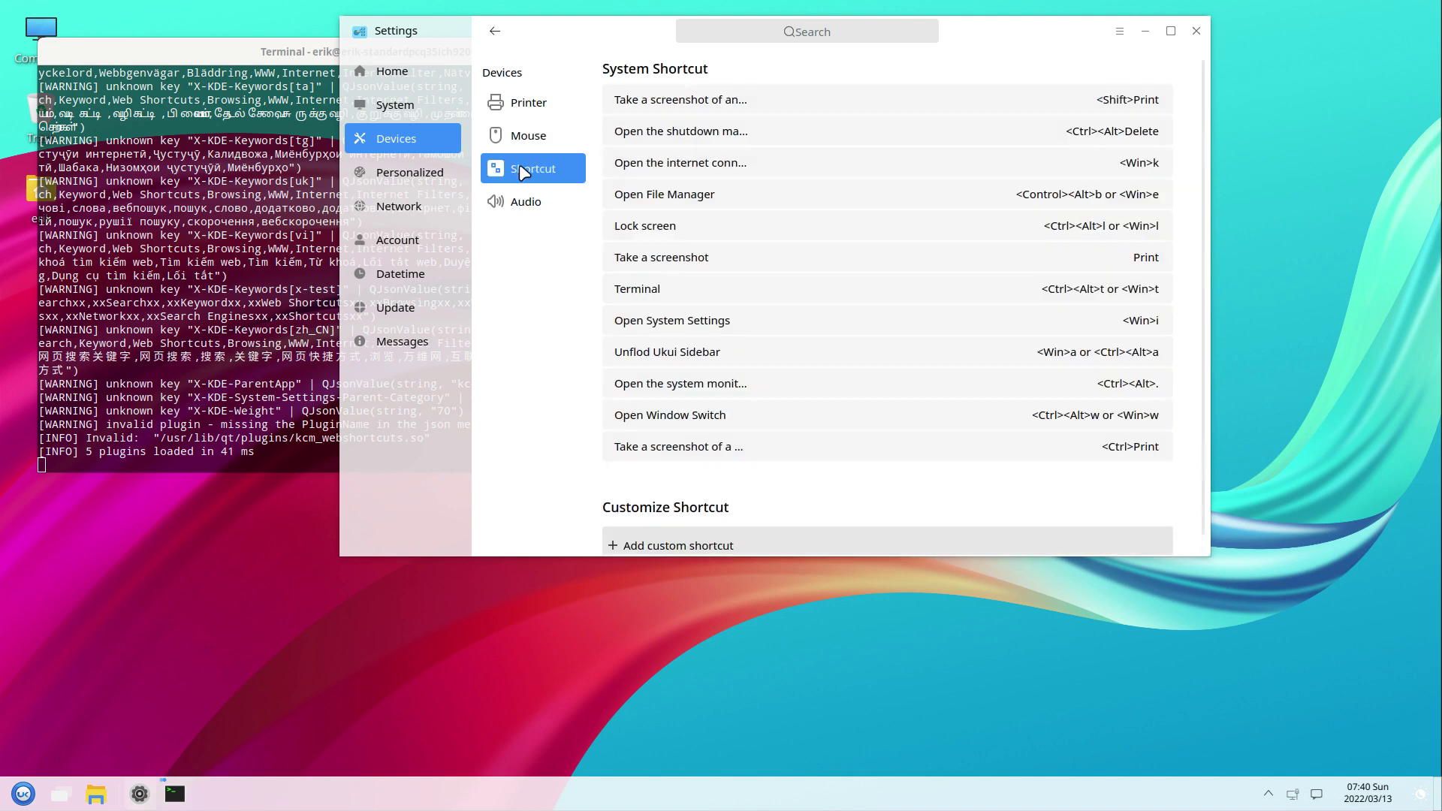
{"action": "left_click", "coordinate": [539, 204]}
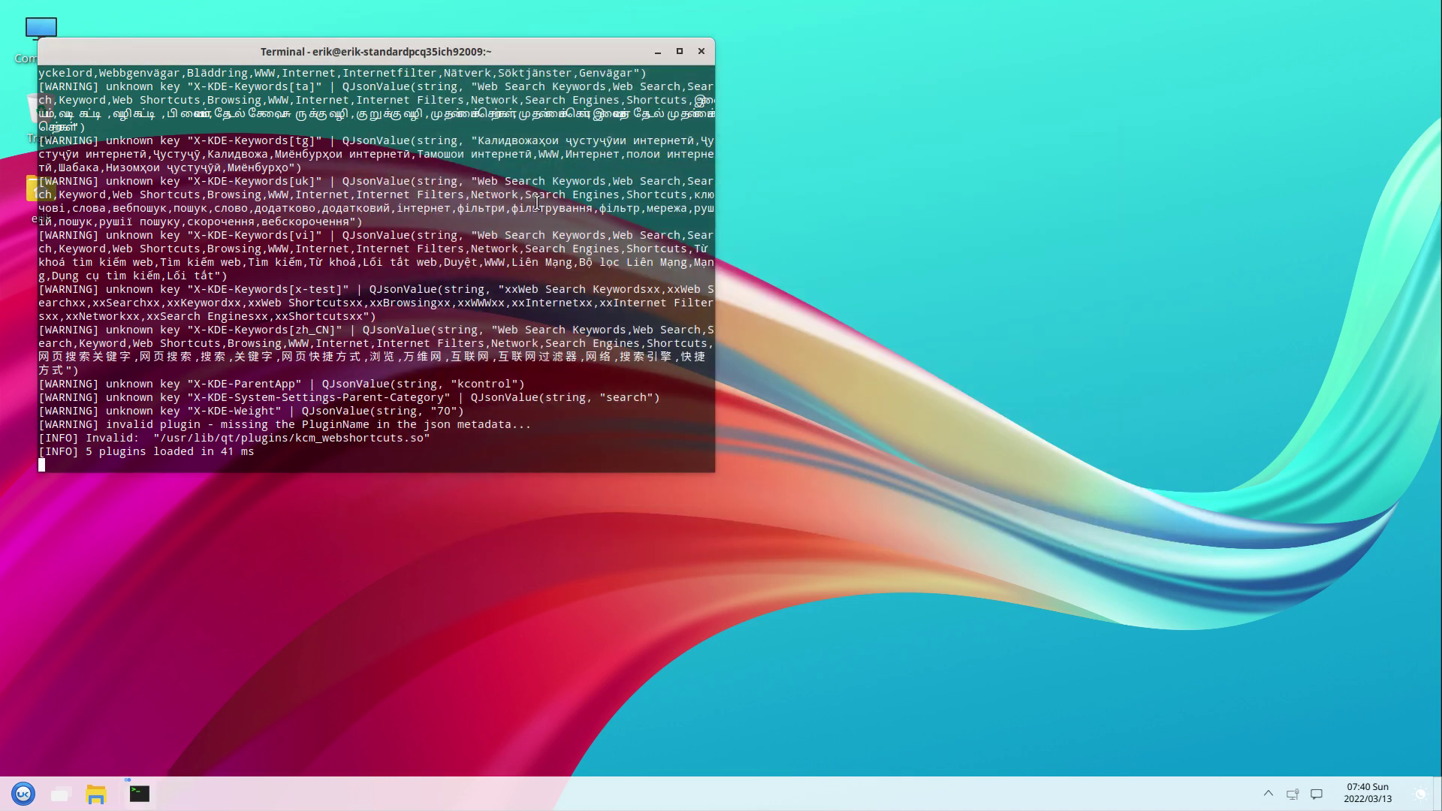
- Close the terminal and launch Settings from the application menu
{"action": "left_click_drag", "start_coordinate": [528, 368], "coordinate": [134, 343]}
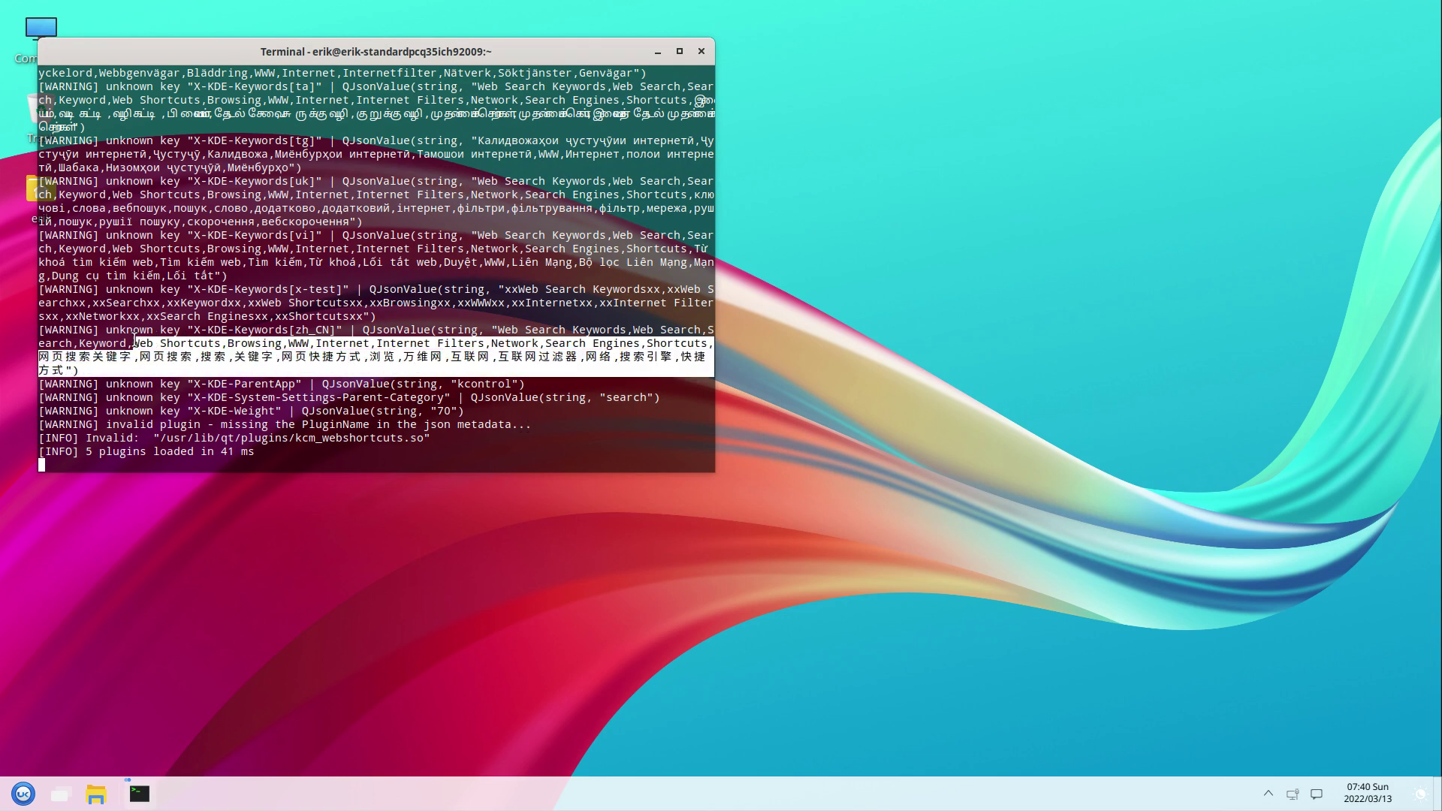
{"action": "left_click", "coordinate": [701, 51]}
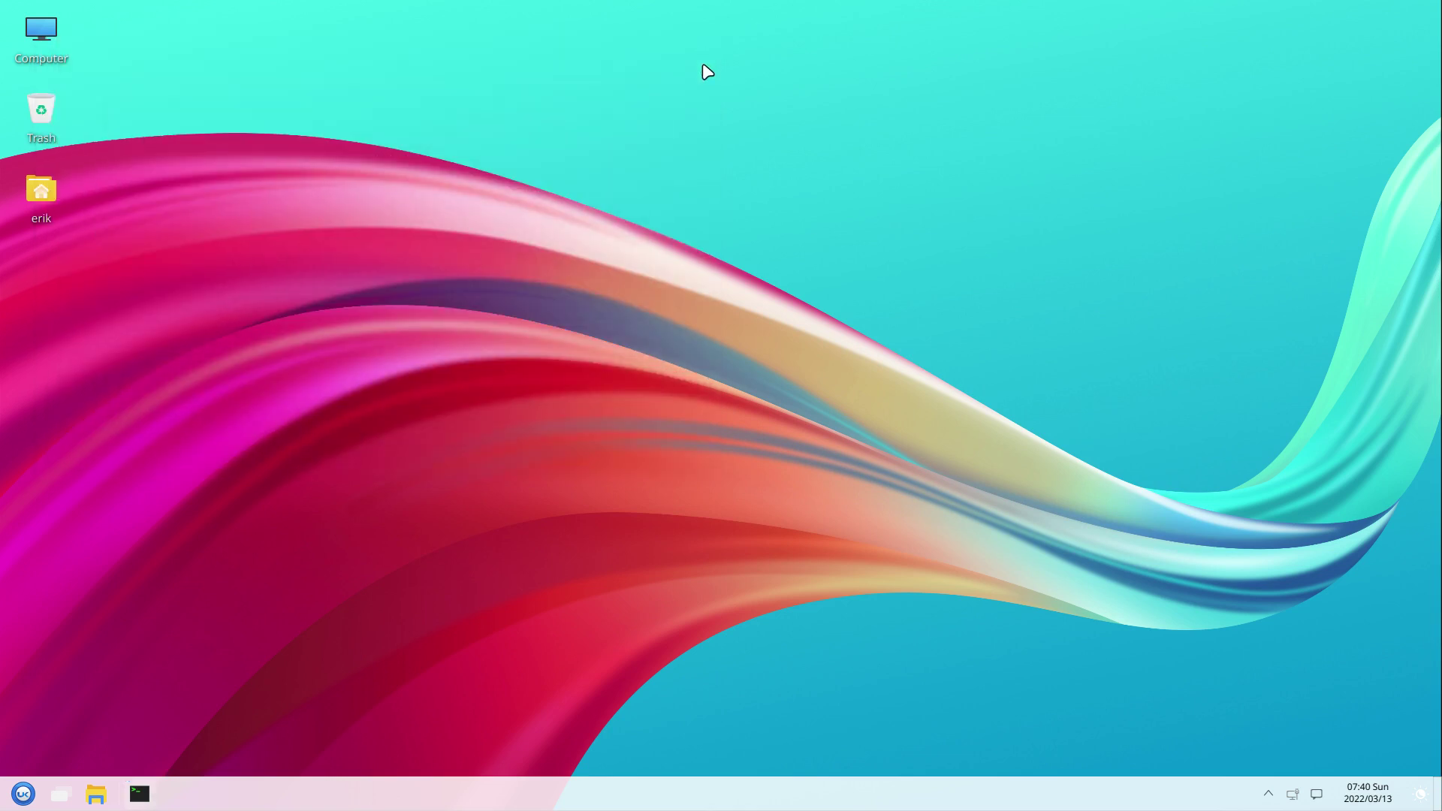
{"action": "left_click", "coordinate": [9, 801]}
{"action": "left_click", "coordinate": [56, 387]}
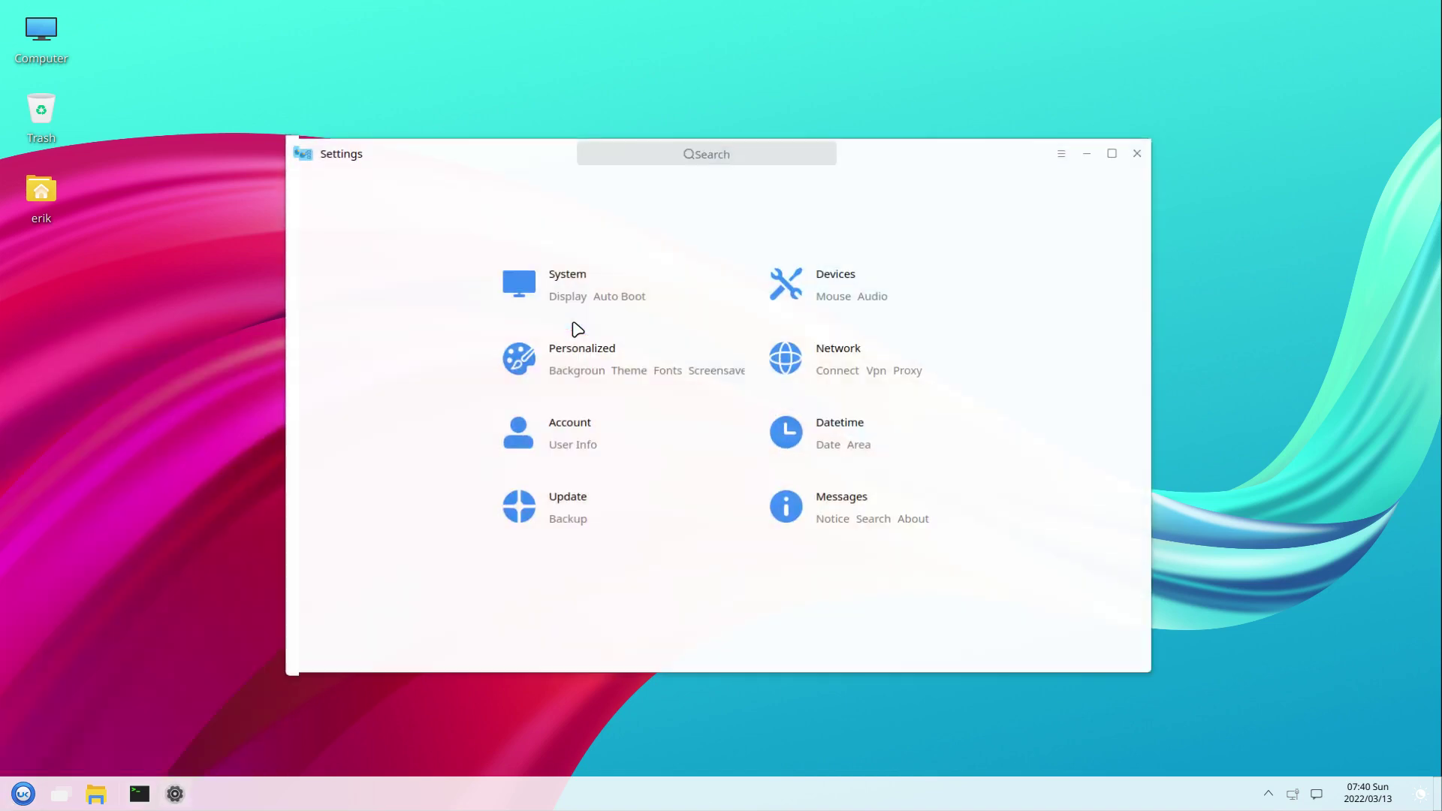
- Move through the System, Devices and Personalized sections to the Background page
{"action": "left_click", "coordinate": [567, 289]}
{"action": "left_click", "coordinate": [356, 261]}
{"action": "left_click", "coordinate": [362, 292]}
{"action": "left_click", "coordinate": [483, 293]}
{"action": "left_click", "coordinate": [480, 255]}
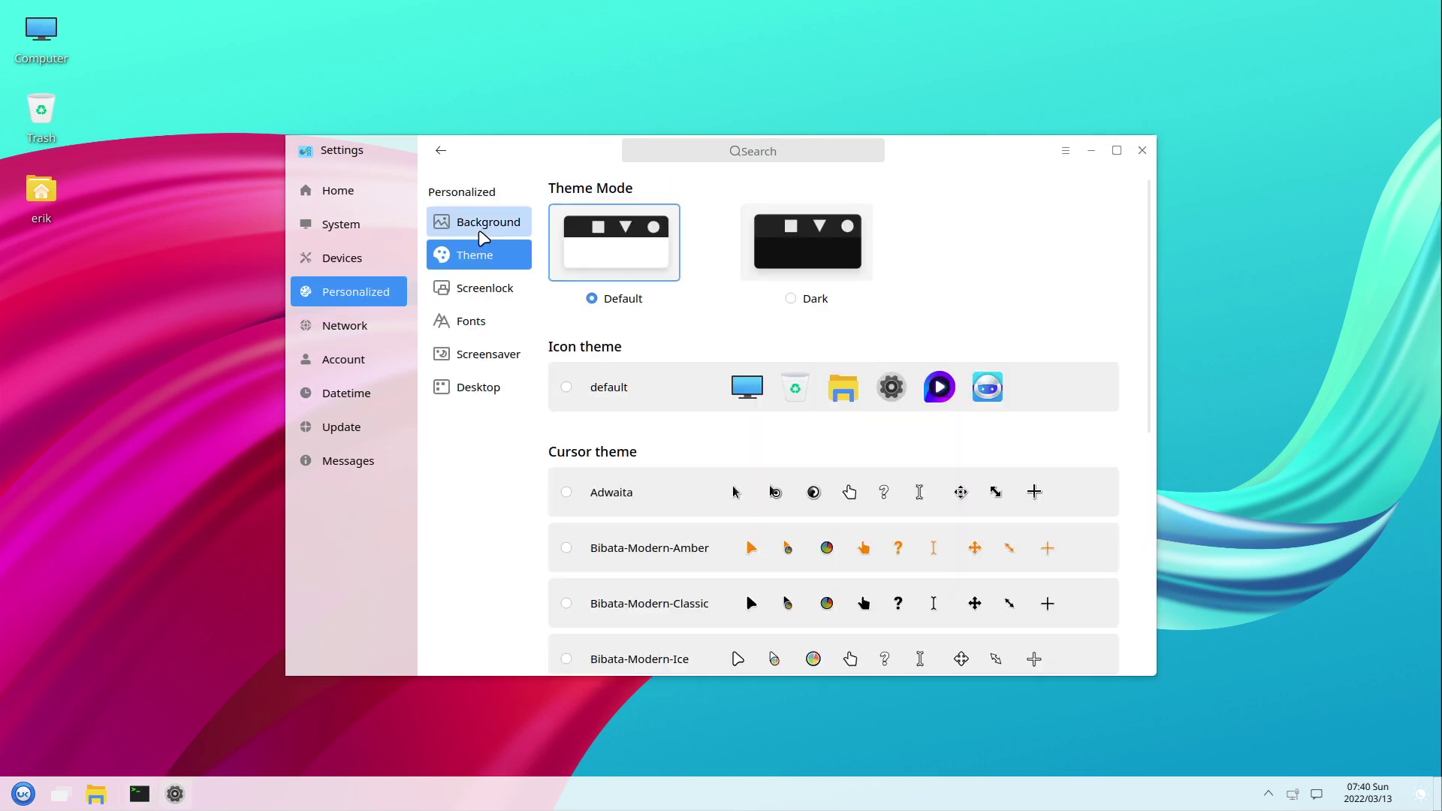
{"action": "left_click", "coordinate": [483, 230]}
- Try several wallpapers, settle on the dark dragon picture, and show the Theme page
{"action": "scroll", "coordinate": [871, 466], "scroll_direction": "down", "scroll_amount": 3}
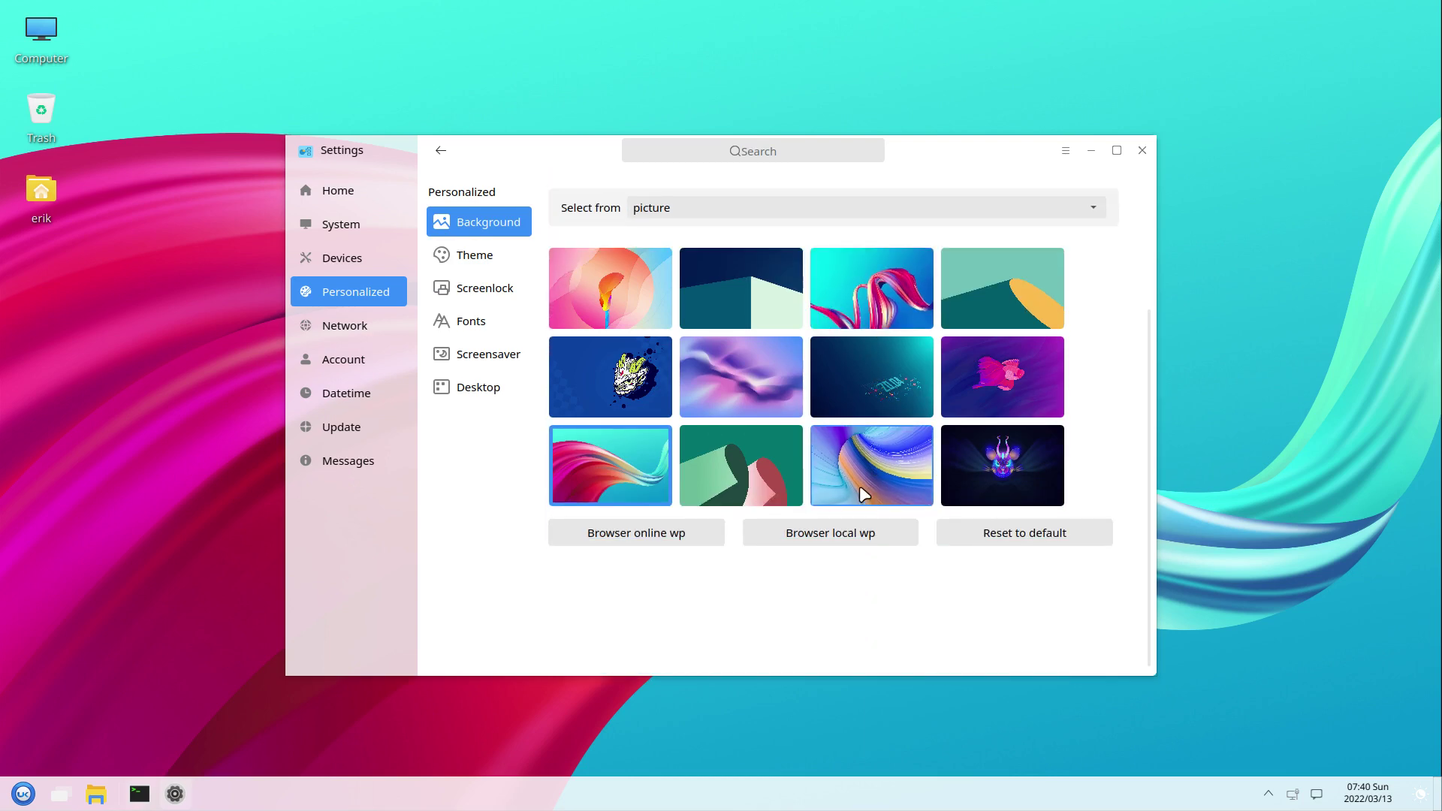
{"action": "left_click", "coordinate": [785, 473]}
{"action": "left_click", "coordinate": [871, 467]}
{"action": "left_click", "coordinate": [977, 461]}
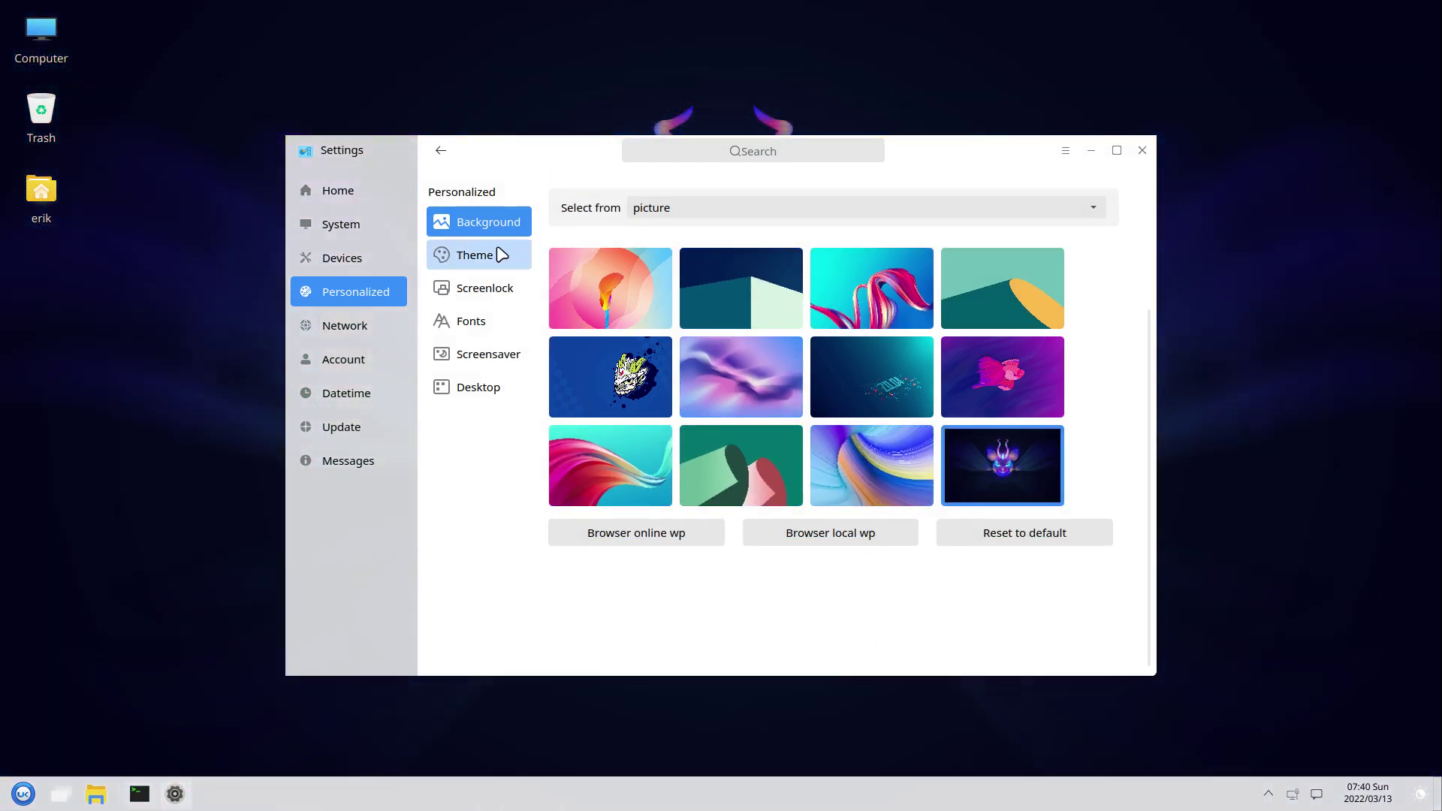
{"action": "left_click", "coordinate": [501, 255]}
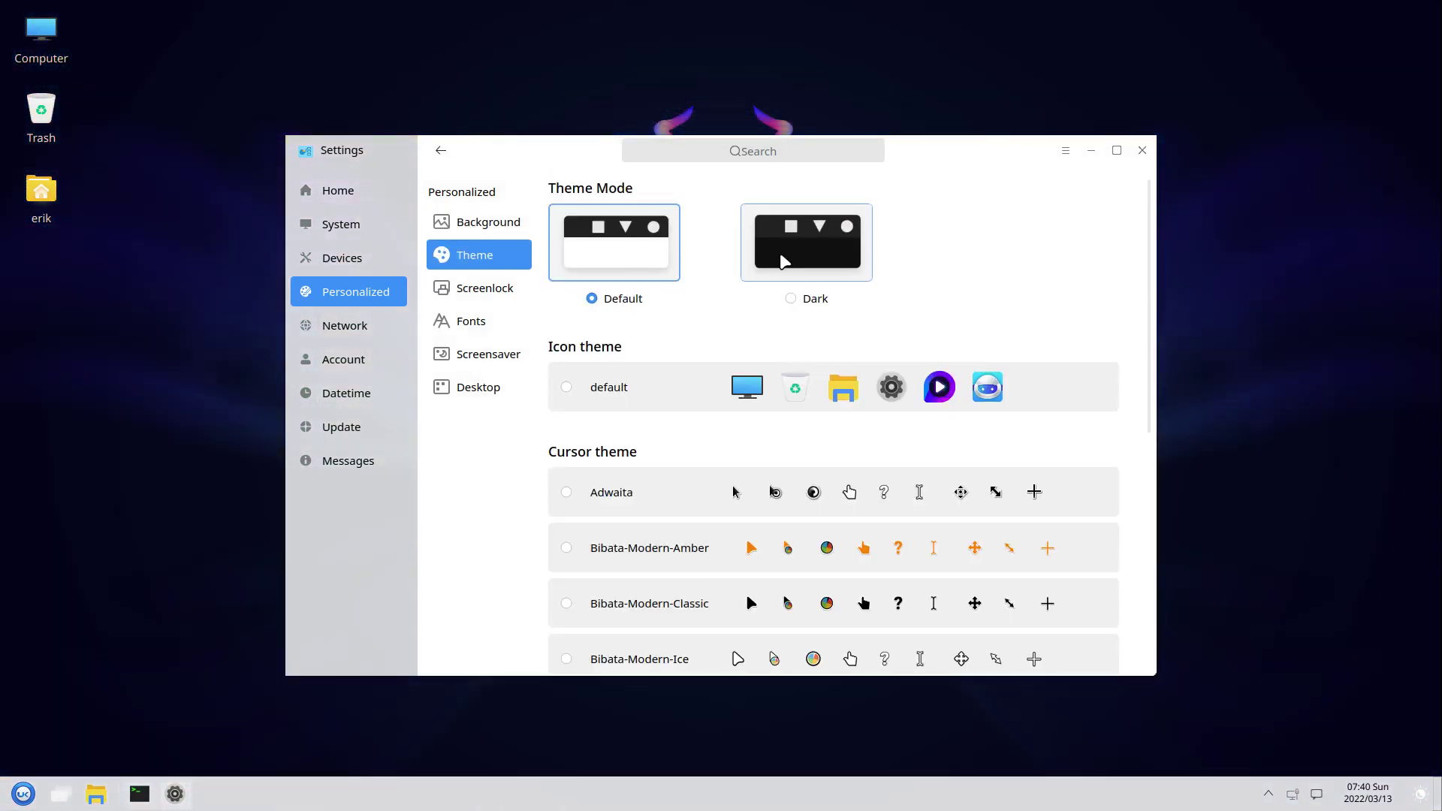
- Switch the interface to the dark theme and apply the default icon theme
{"action": "left_click", "coordinate": [762, 280]}
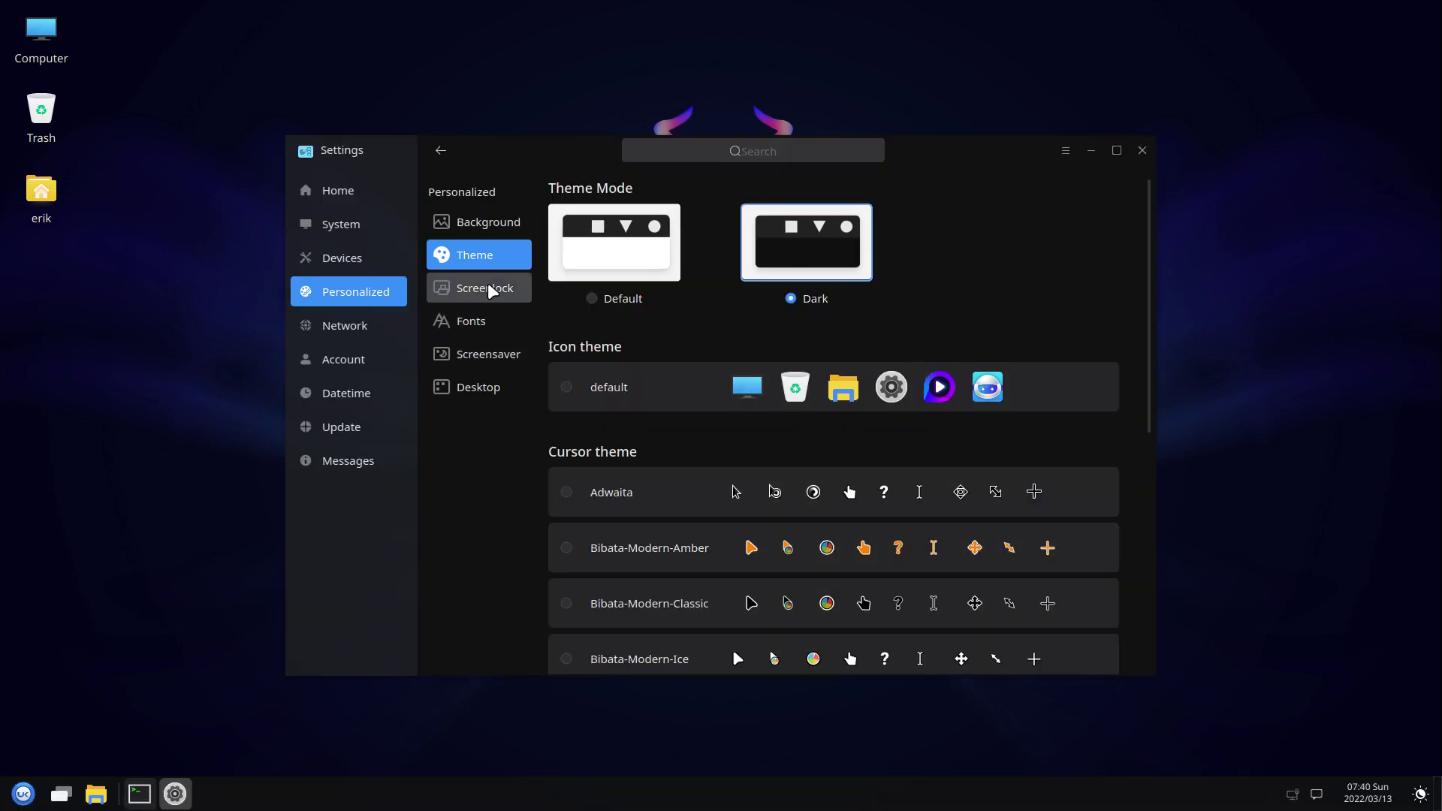
{"action": "left_click", "coordinate": [636, 392]}
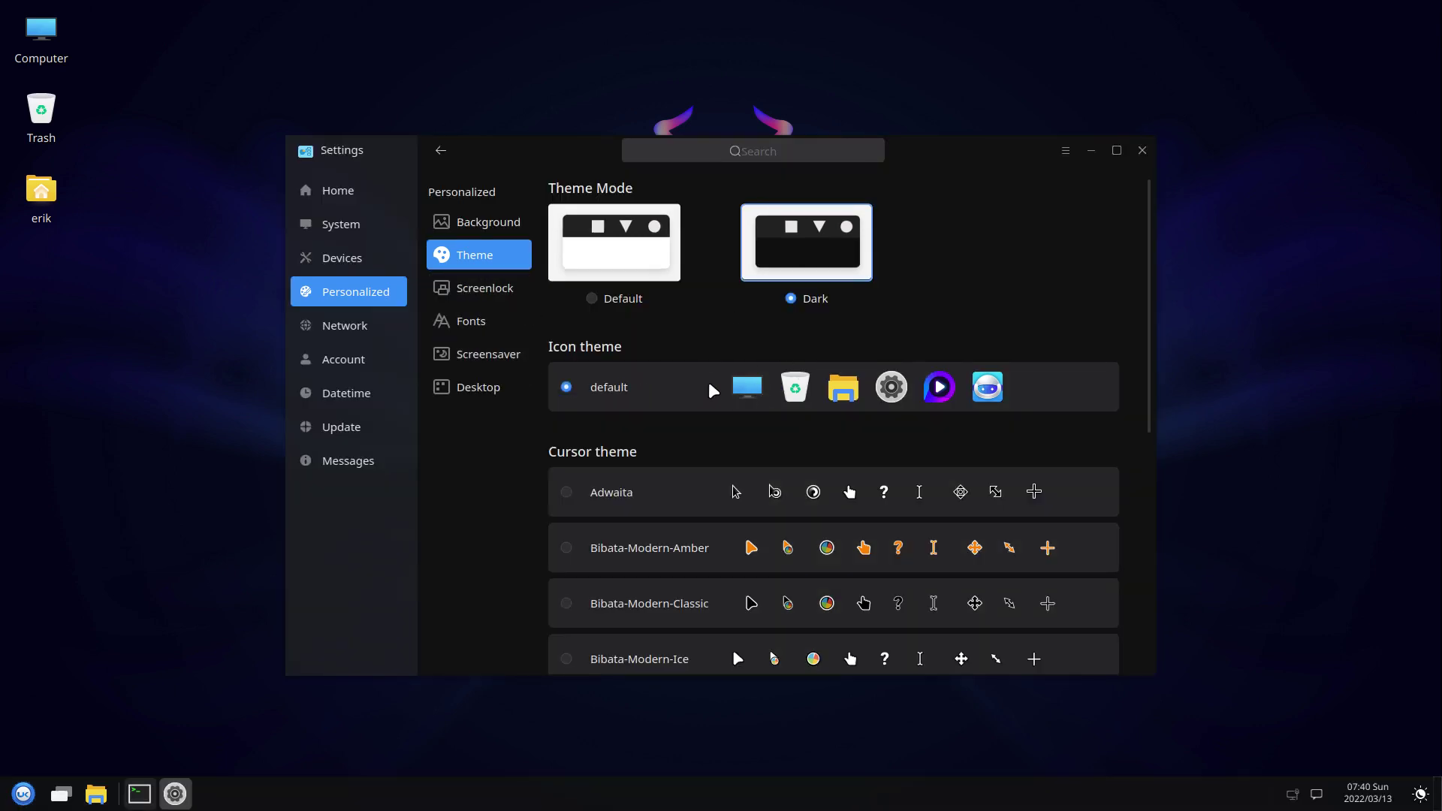
{"action": "scroll", "coordinate": [894, 443], "scroll_direction": "down", "scroll_amount": 5}
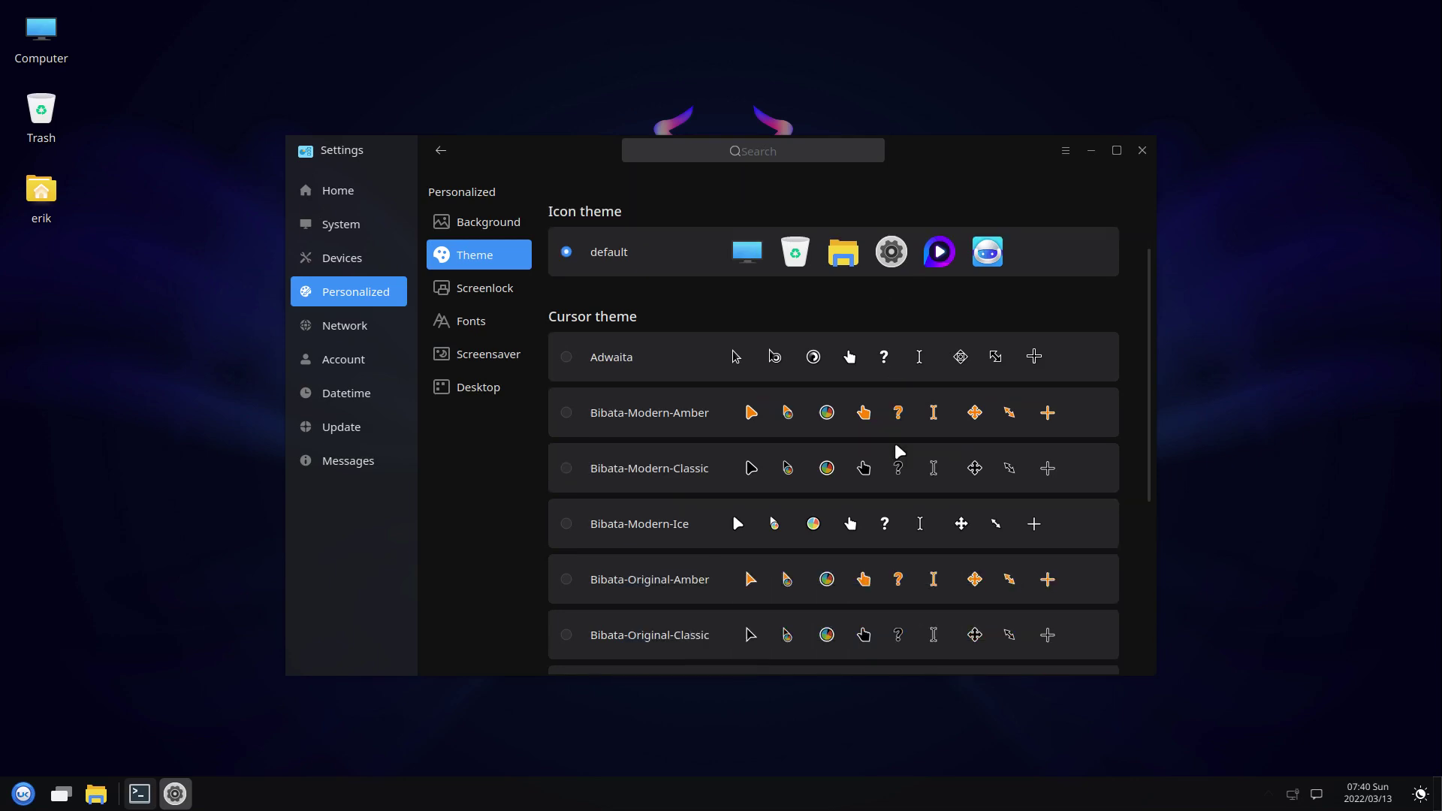
- Try the Bibata-Modern-Amber and blue-crystal cursors, settle on Bibata-Original-Amber, then go to Screenlock
{"action": "left_click", "coordinate": [566, 323]}
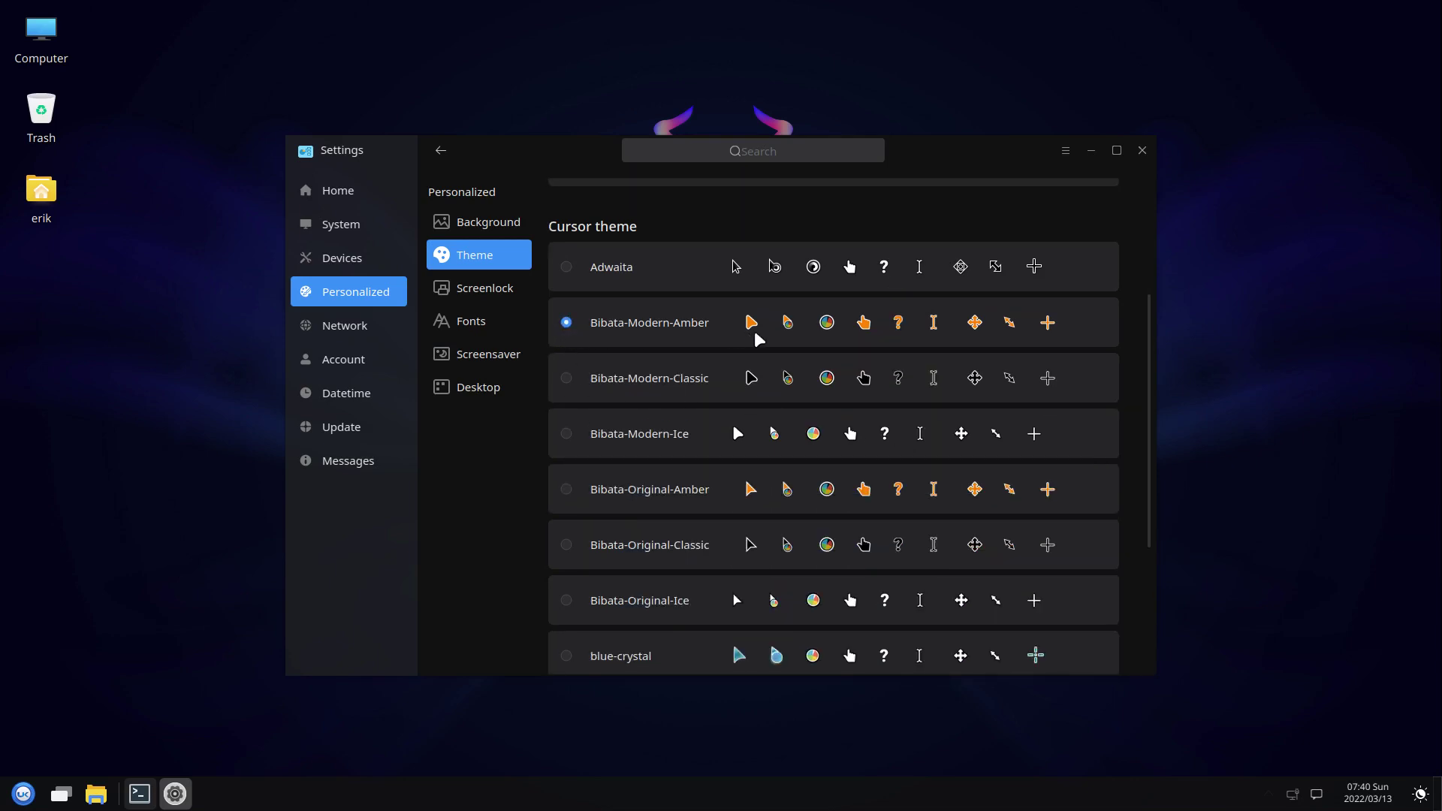
{"action": "scroll", "coordinate": [961, 584], "scroll_direction": "down", "scroll_amount": 5}
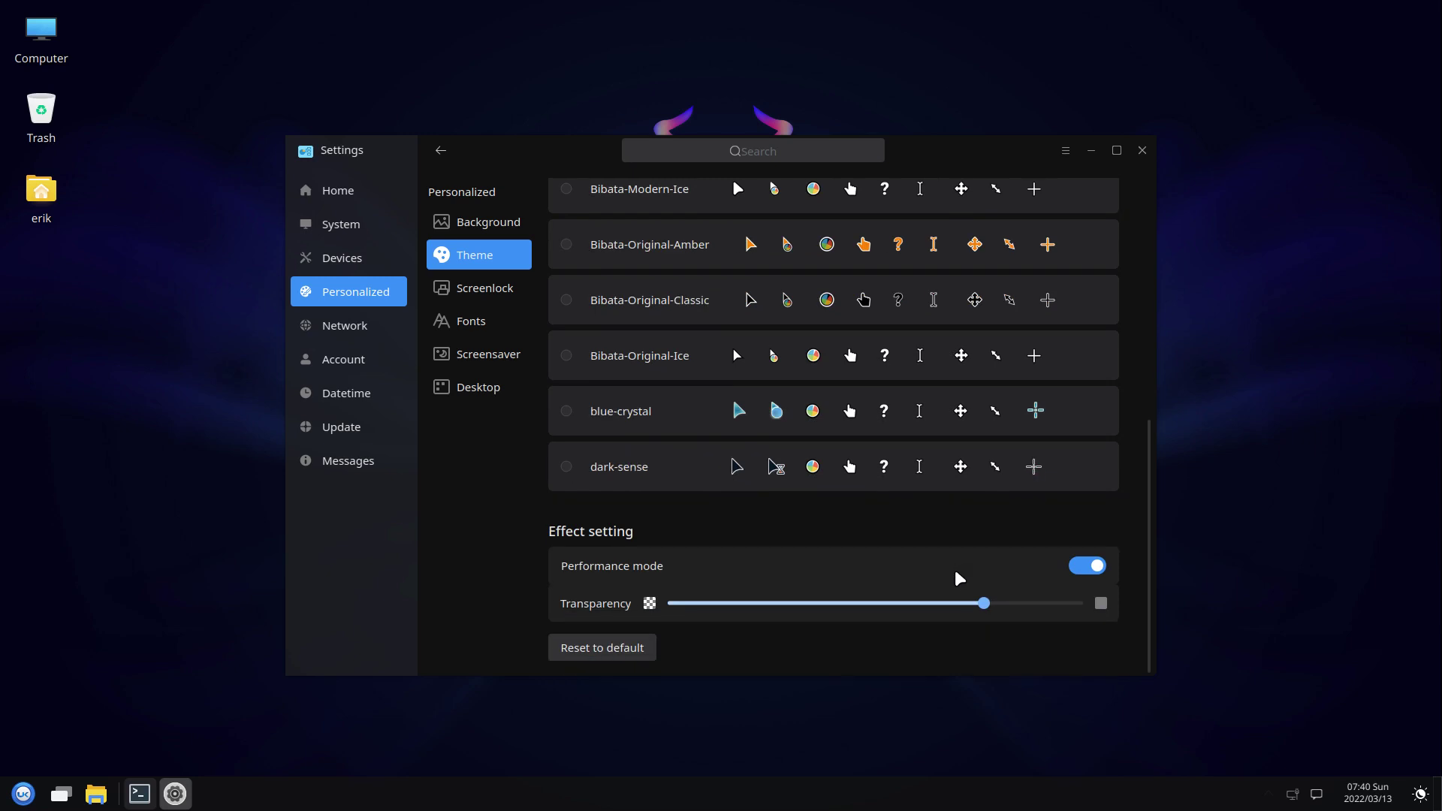
{"action": "scroll", "coordinate": [962, 579], "scroll_direction": "up", "scroll_amount": 2}
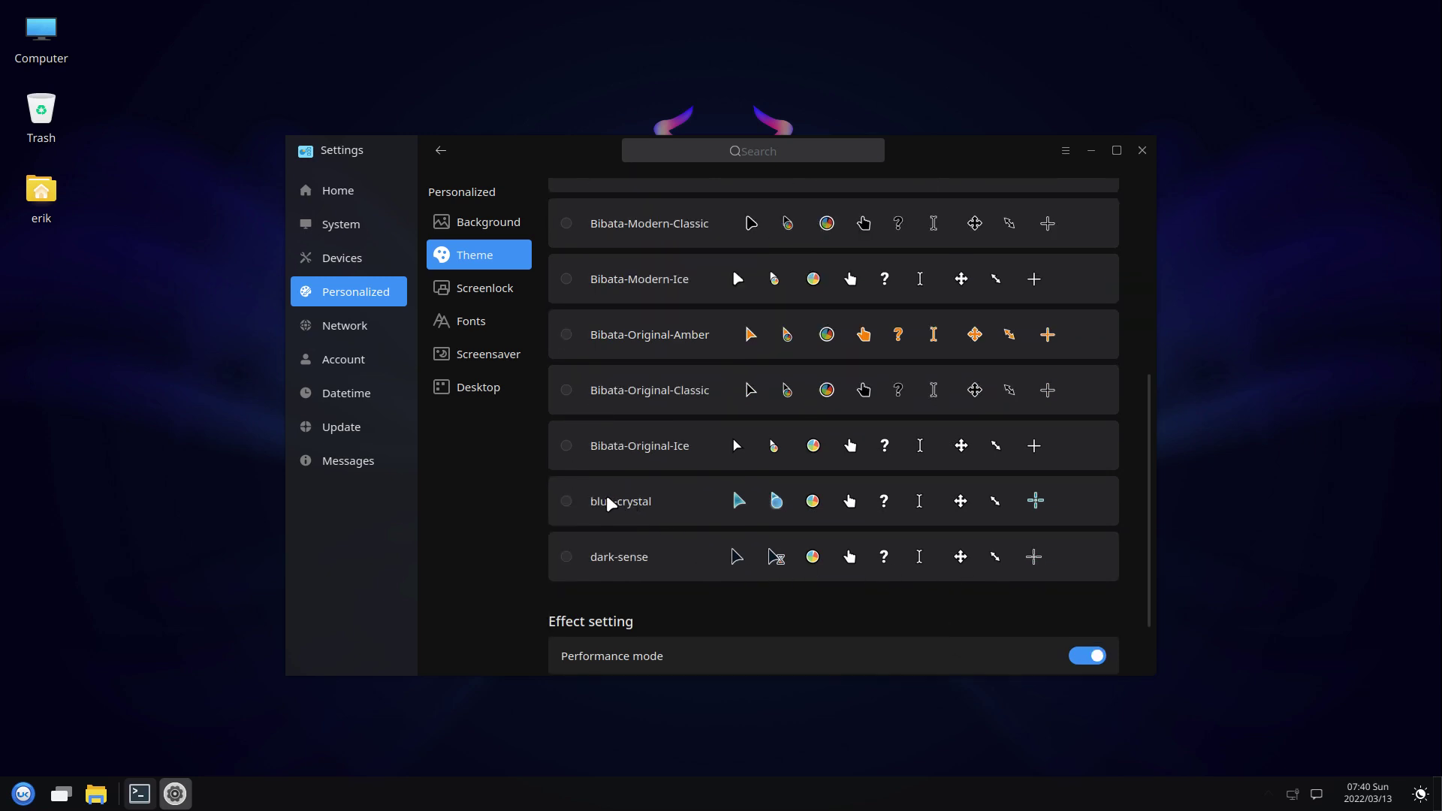
{"action": "left_click", "coordinate": [575, 501]}
{"action": "left_click", "coordinate": [565, 334]}
{"action": "left_click", "coordinate": [499, 289]}
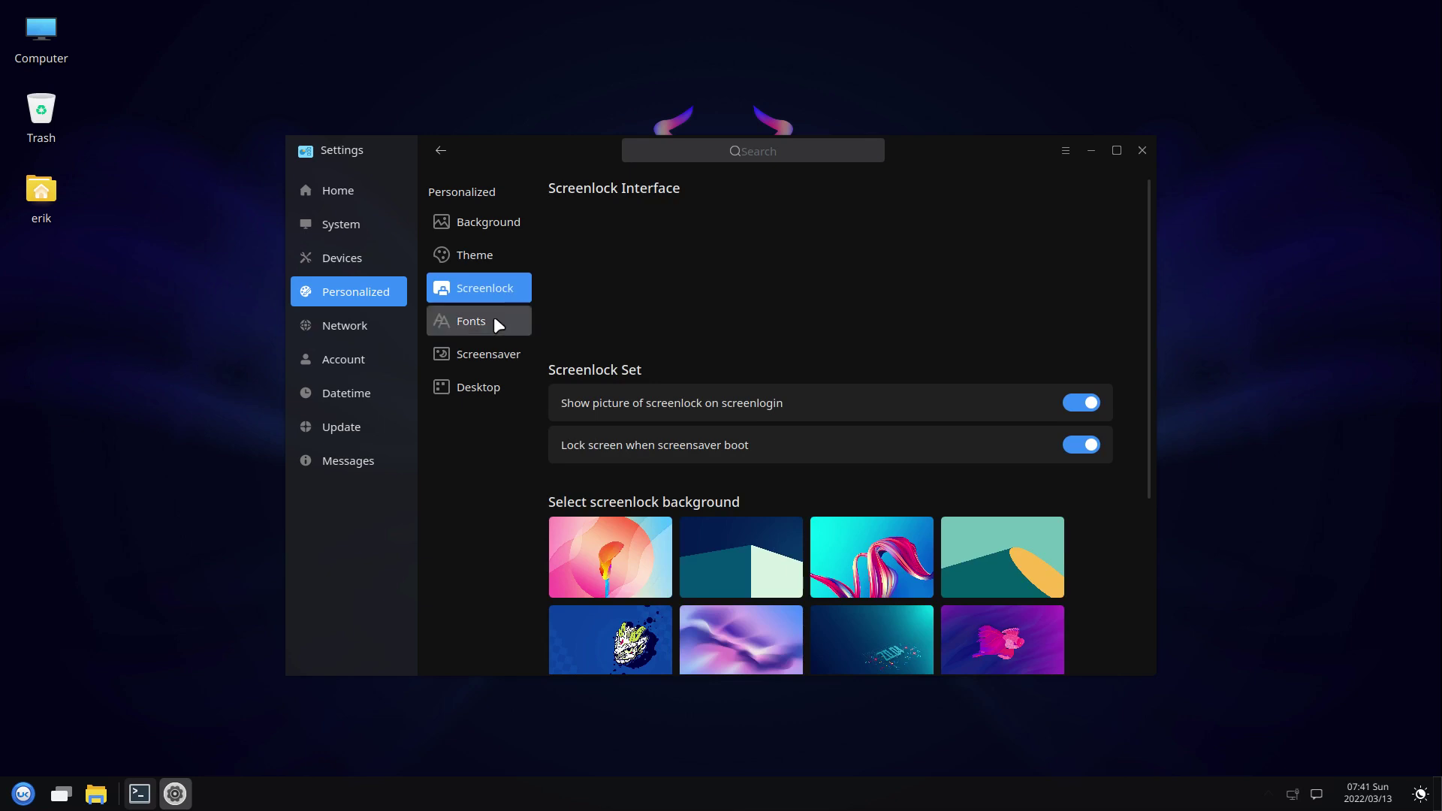
- Set font size to 11 and the screensaver program to UKUI, then go to Desktop settings
{"action": "left_click", "coordinate": [493, 317]}
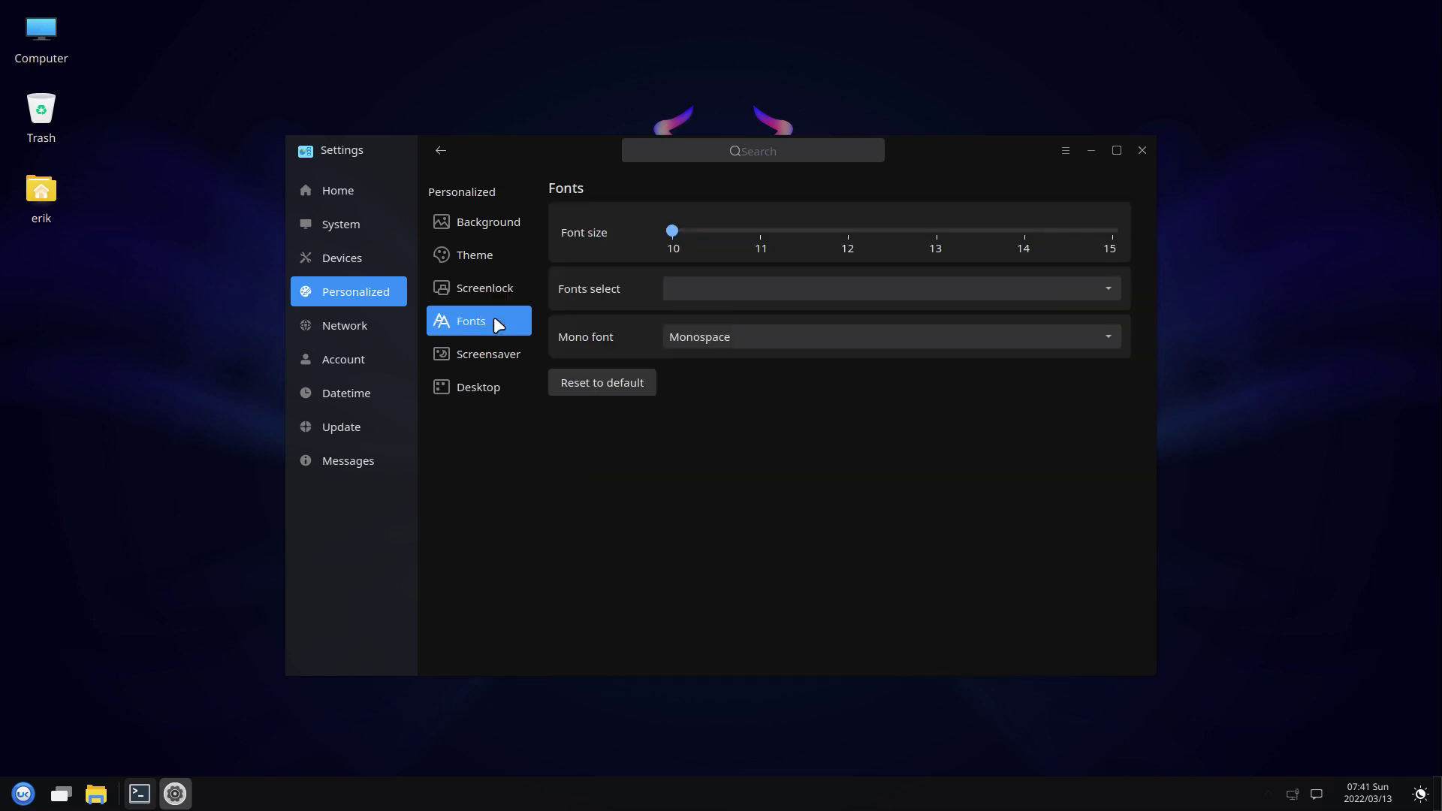
{"action": "left_click", "coordinate": [761, 233]}
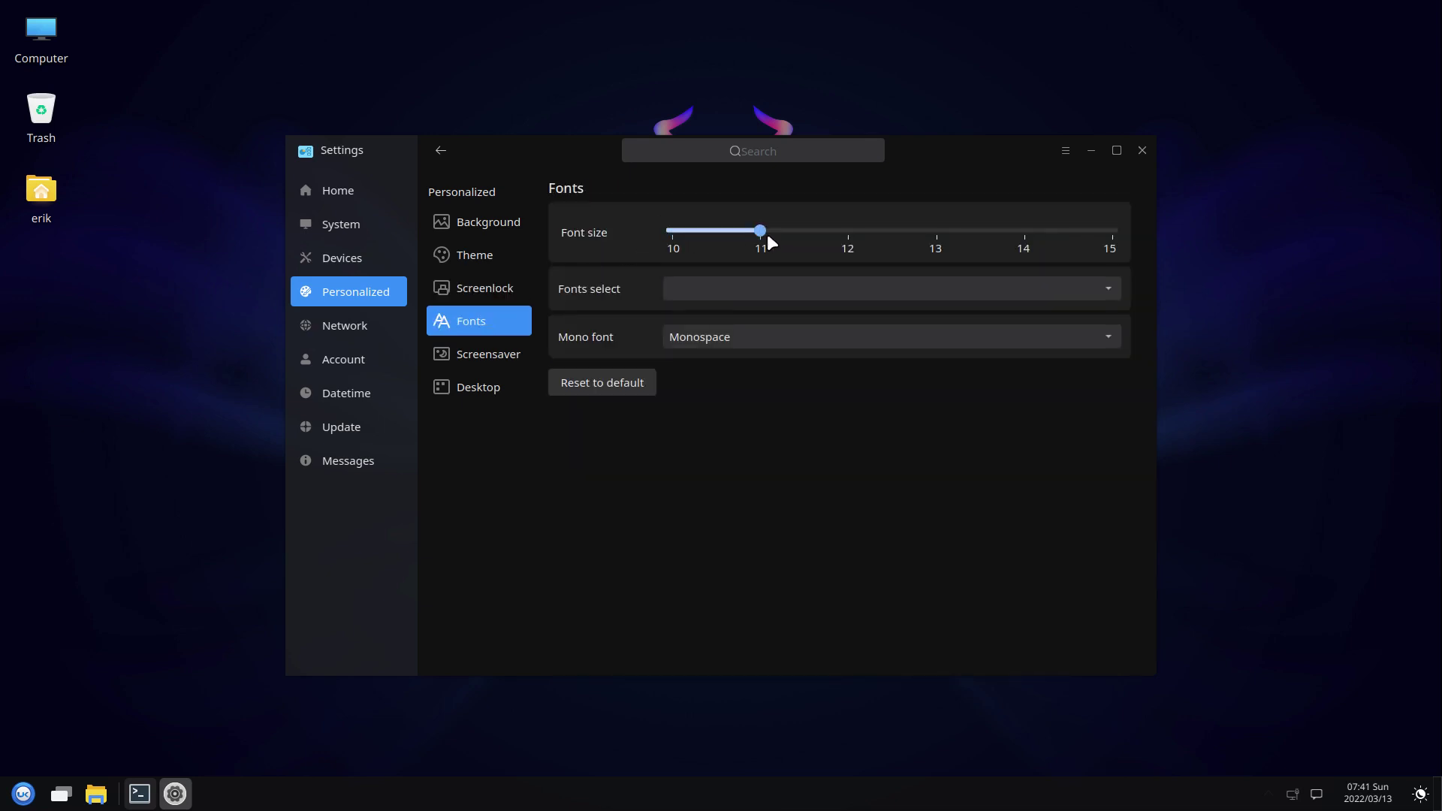
{"action": "left_click", "coordinate": [473, 359]}
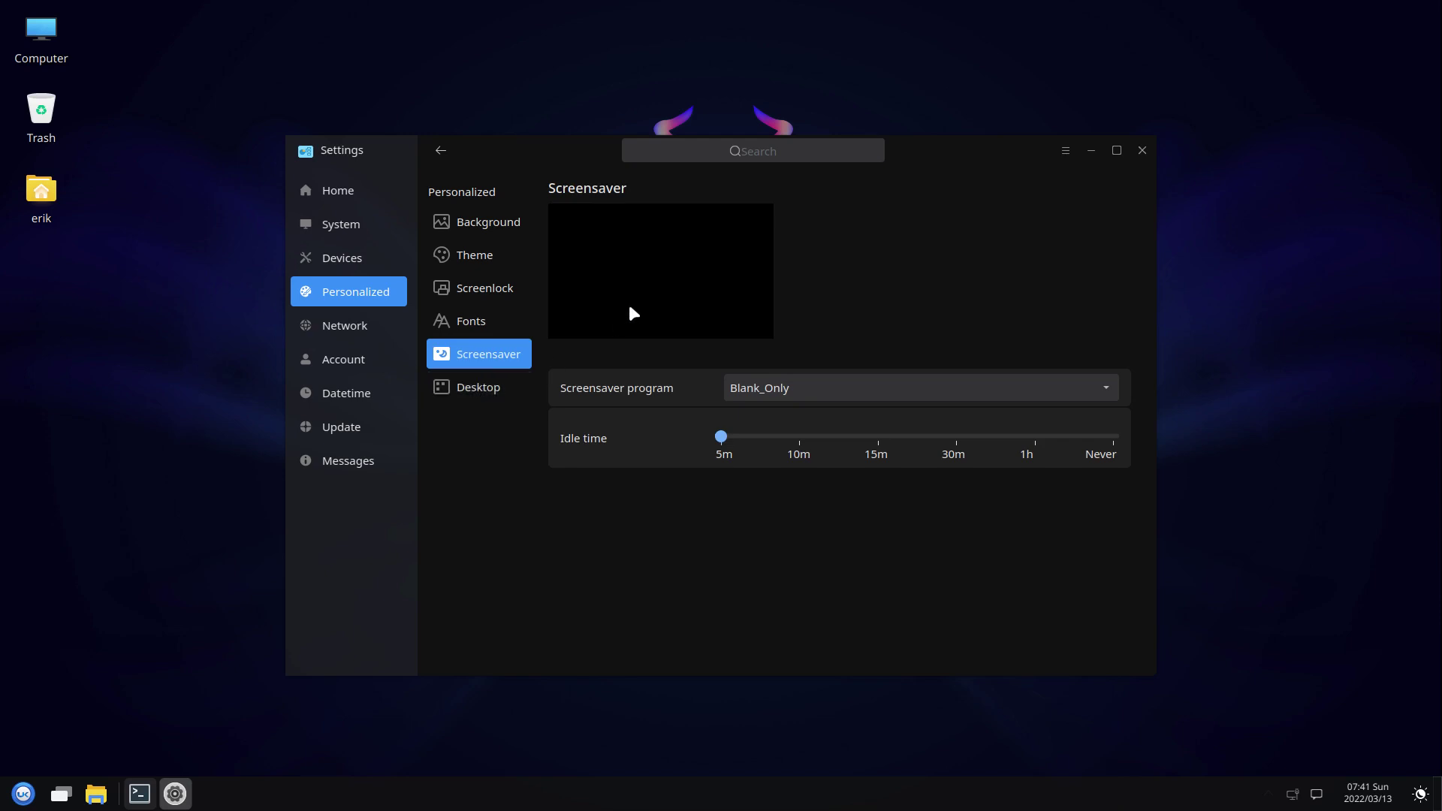
{"action": "left_click", "coordinate": [786, 380]}
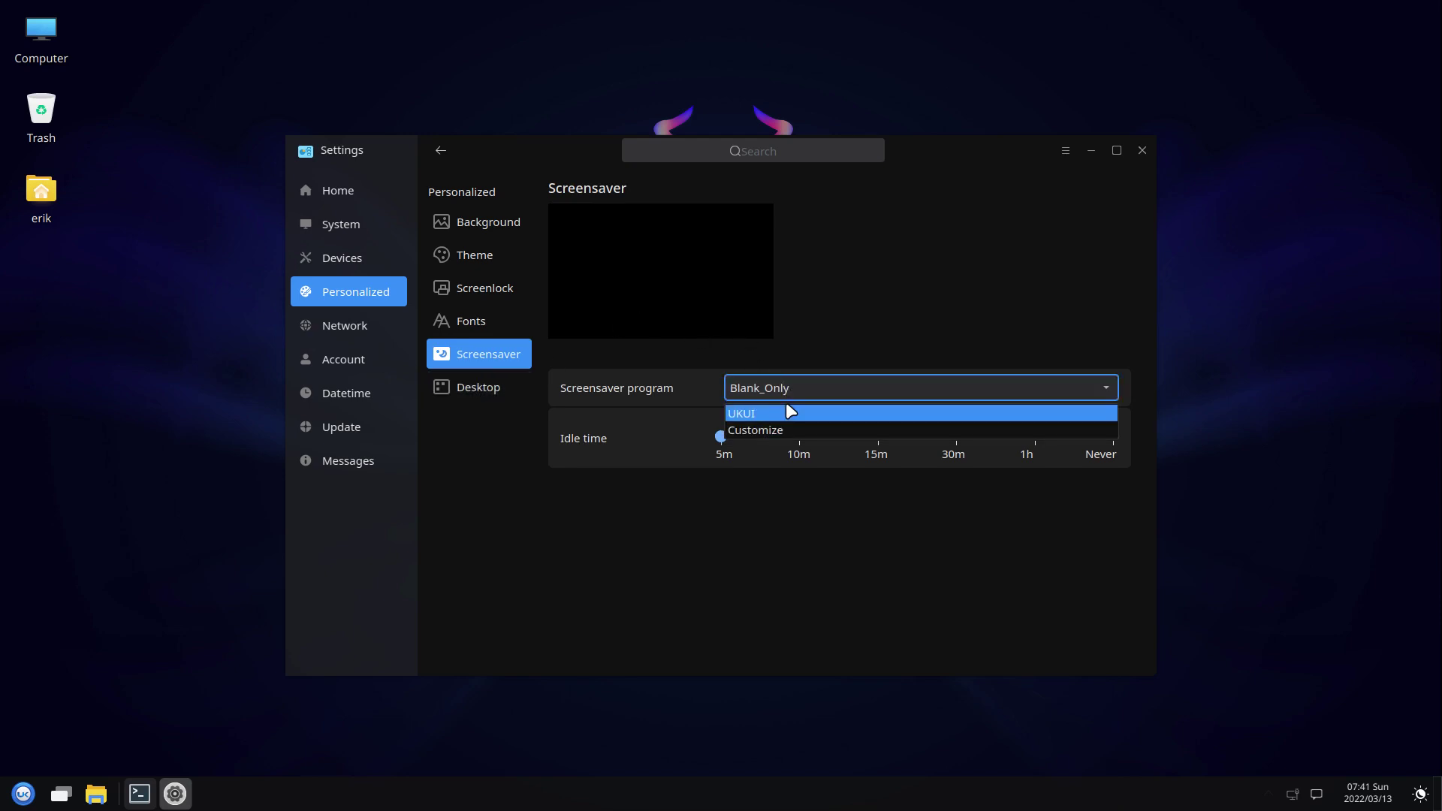
{"action": "left_click", "coordinate": [787, 410]}
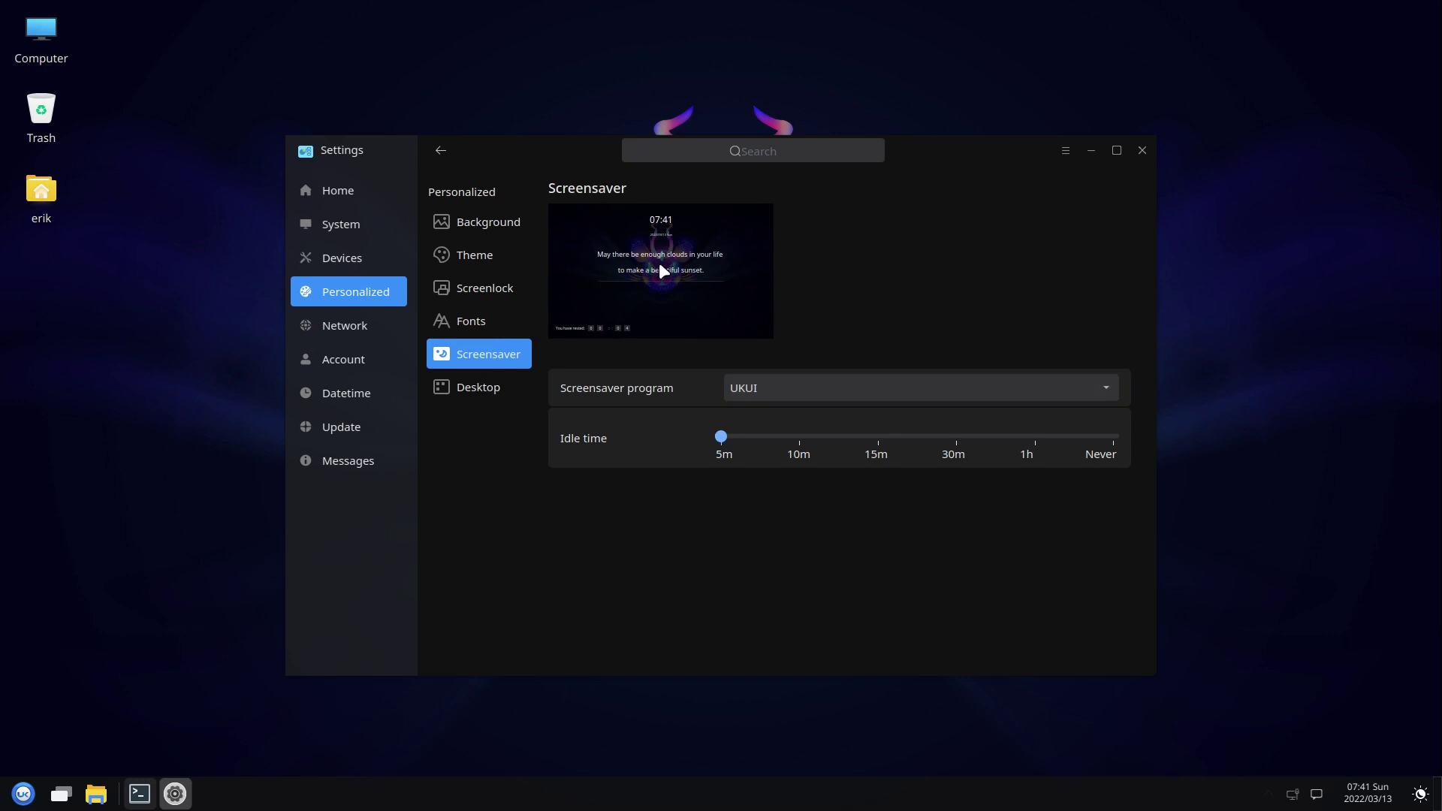
{"action": "left_click", "coordinate": [503, 383]}
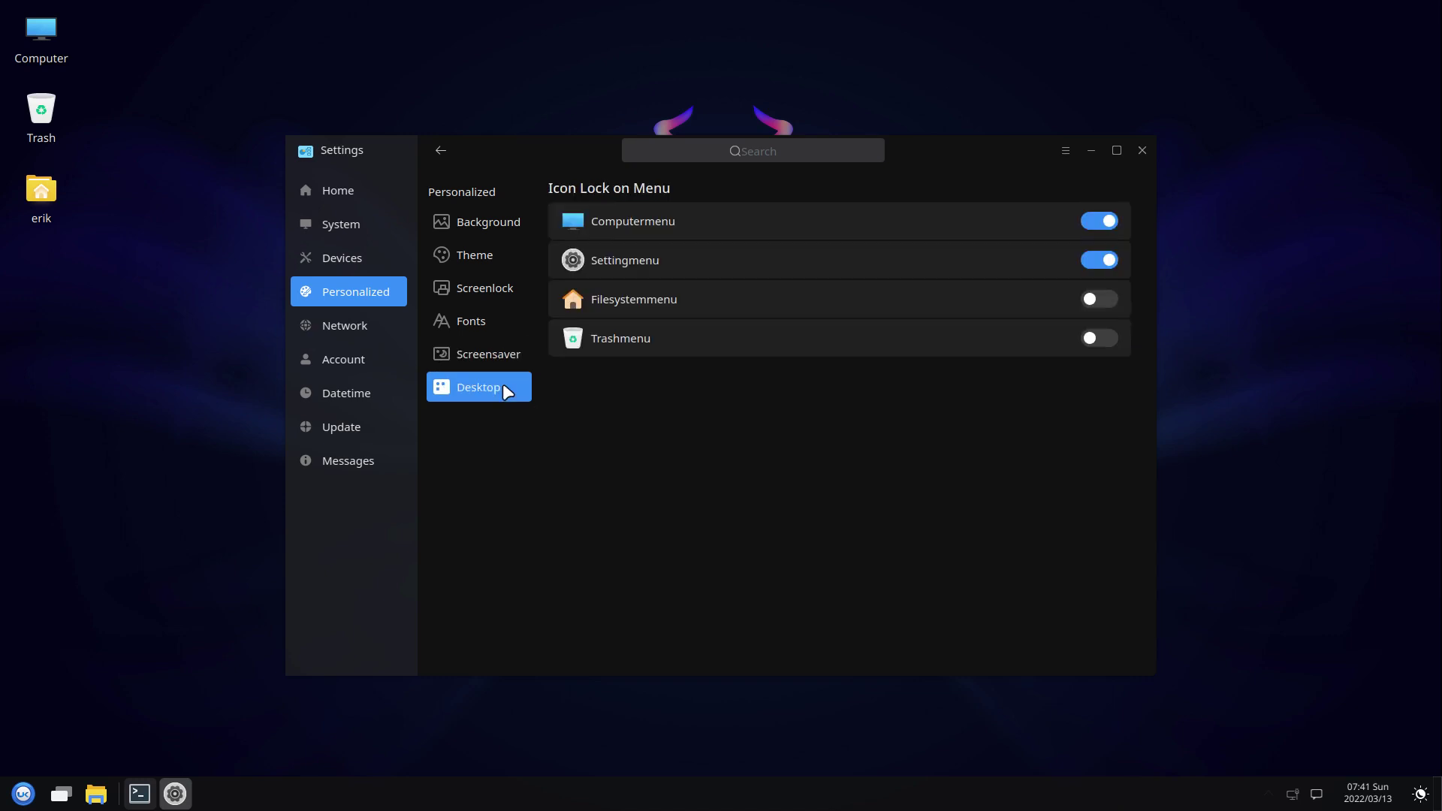
- Toggle Computermenu off and on, enable Settingmenu, and check the launcher's entries
{"action": "left_click", "coordinate": [1095, 224]}
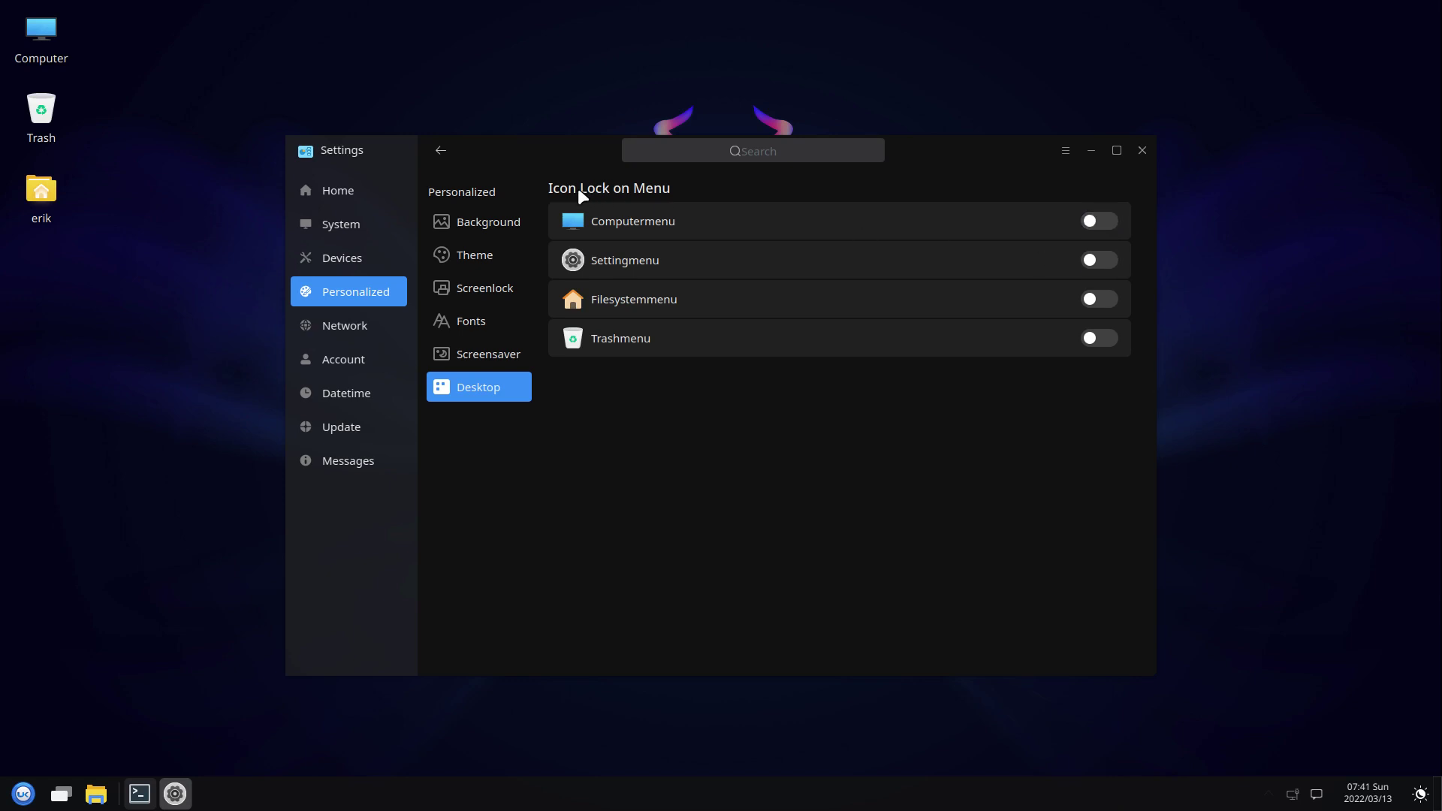
{"action": "left_click", "coordinate": [1102, 221]}
{"action": "left_click", "coordinate": [1098, 259]}
{"action": "left_click", "coordinate": [9, 804]}
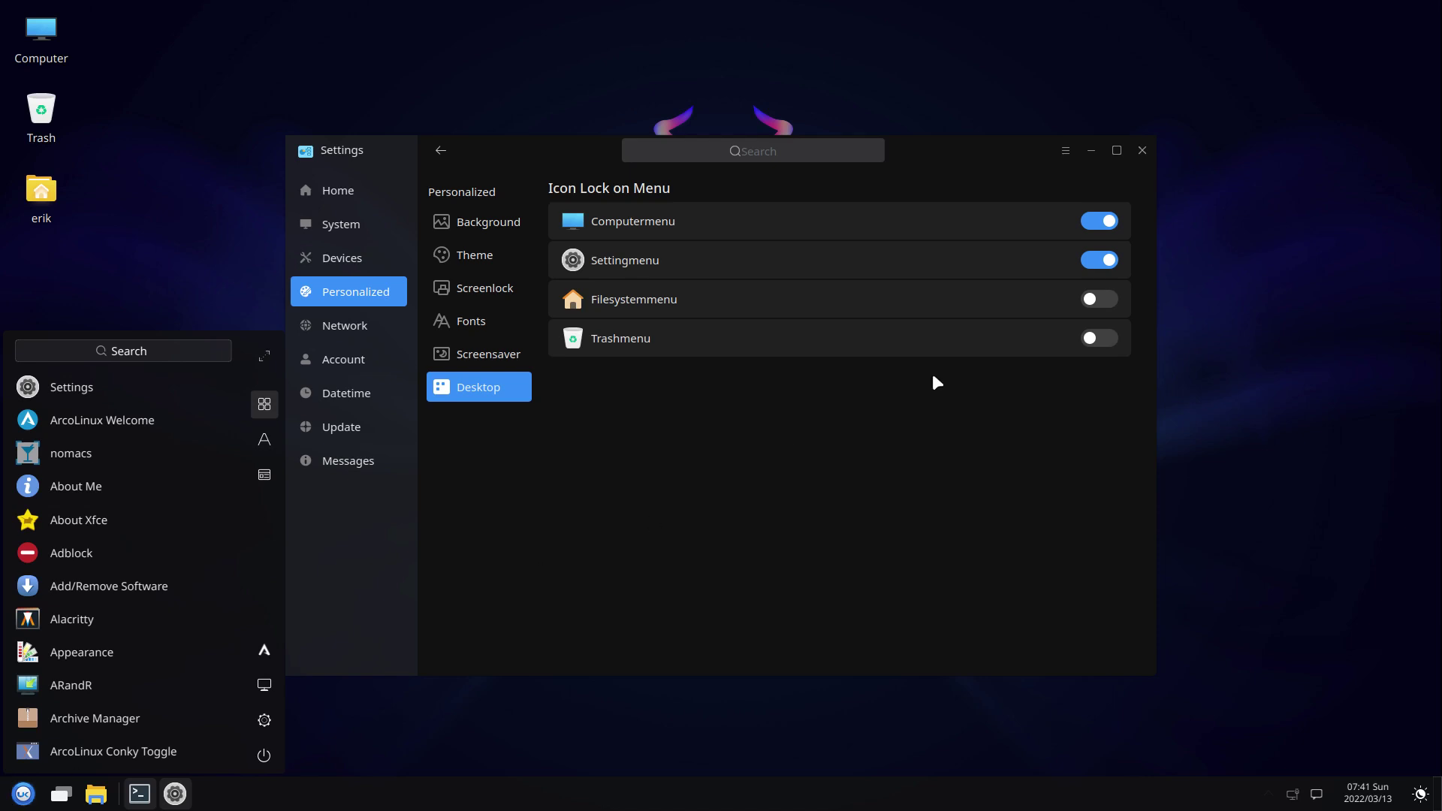
- Switch Computermenu and Settingmenu off, check the launcher, then turn both back on and confirm
{"action": "left_click", "coordinate": [1099, 260]}
{"action": "left_click", "coordinate": [1099, 221]}
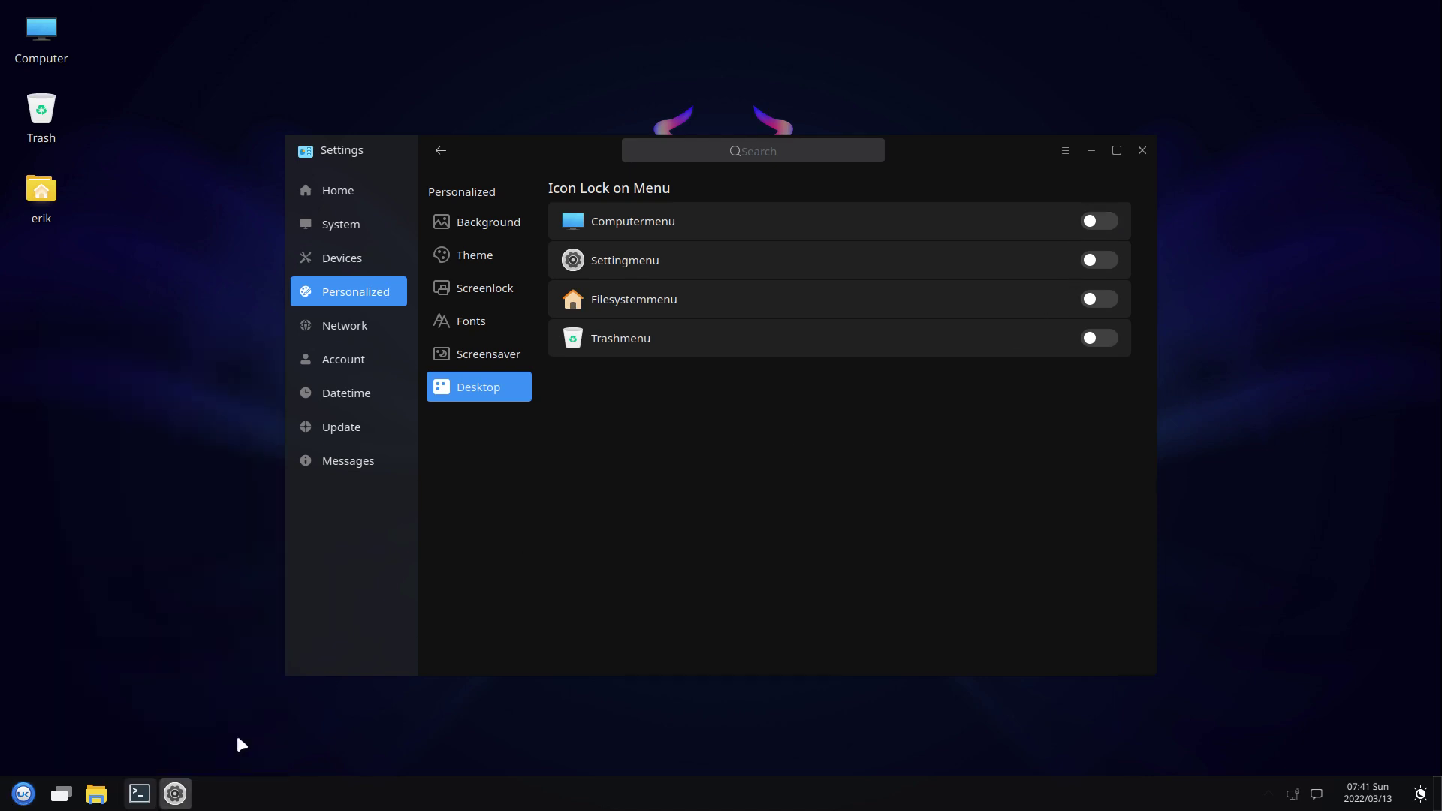
{"action": "left_click", "coordinate": [34, 794]}
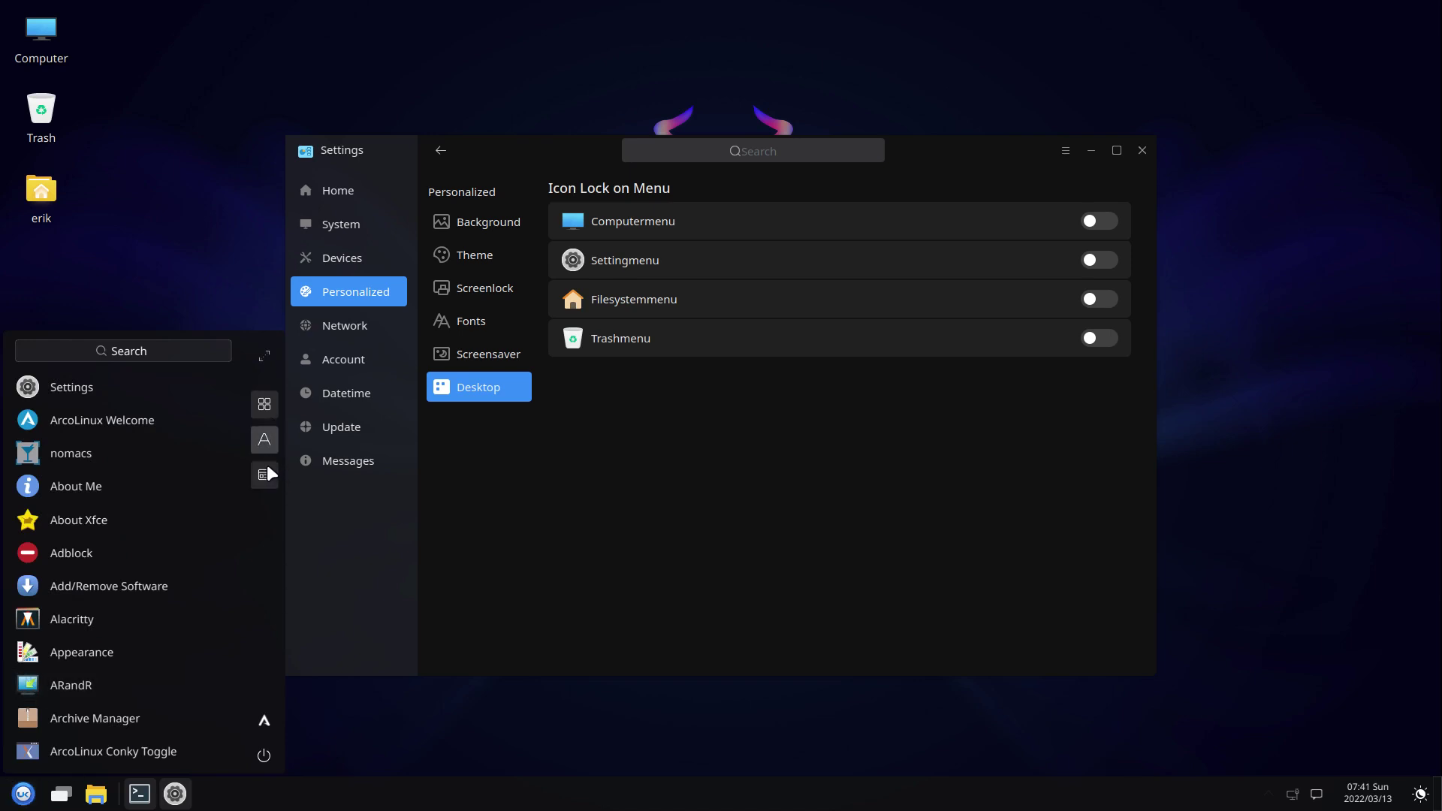
{"action": "left_click", "coordinate": [1099, 223]}
{"action": "left_click", "coordinate": [1100, 260]}
{"action": "left_click", "coordinate": [23, 794]}
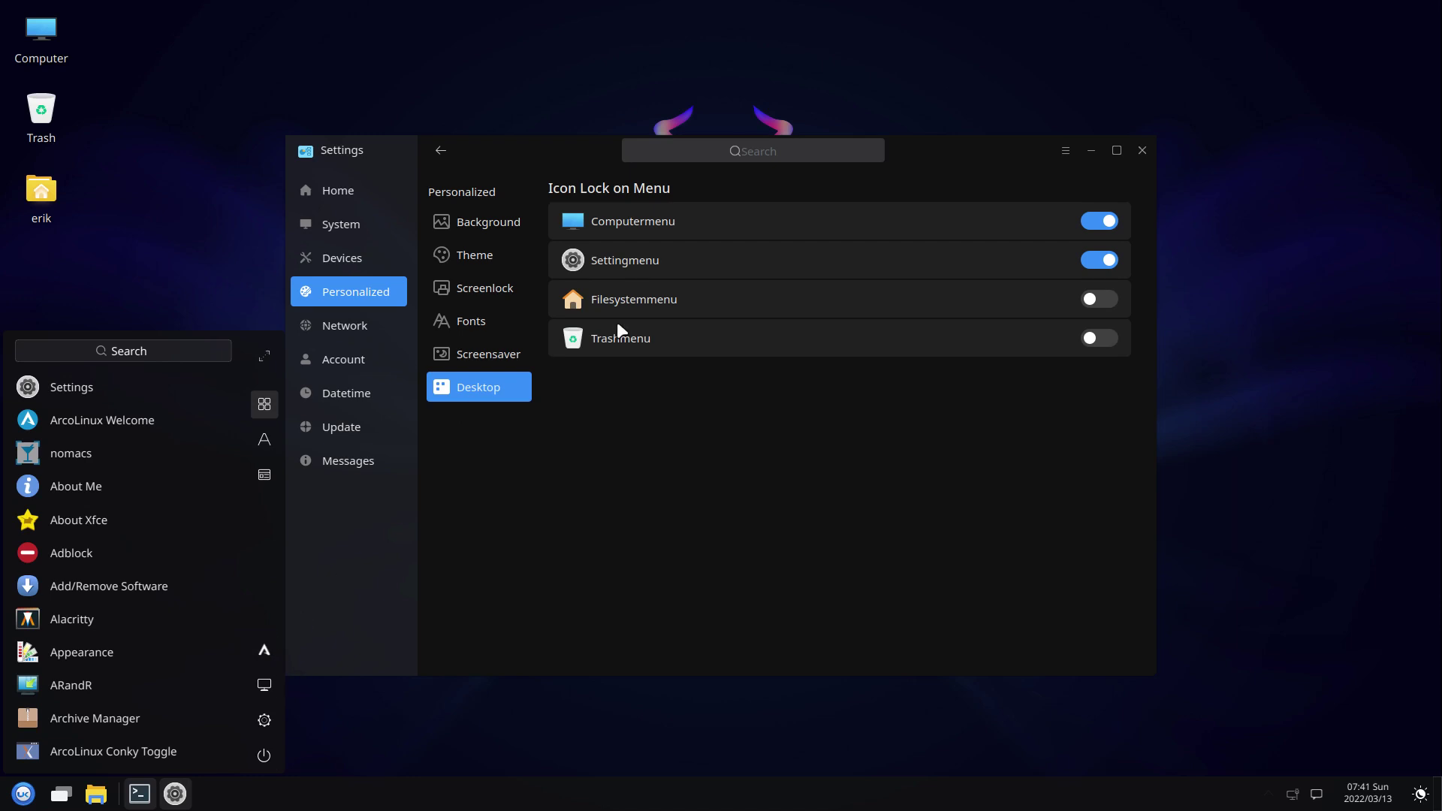
- Browse the Network, VPN, Proxy and Account settings pages
{"action": "left_click", "coordinate": [341, 324]}
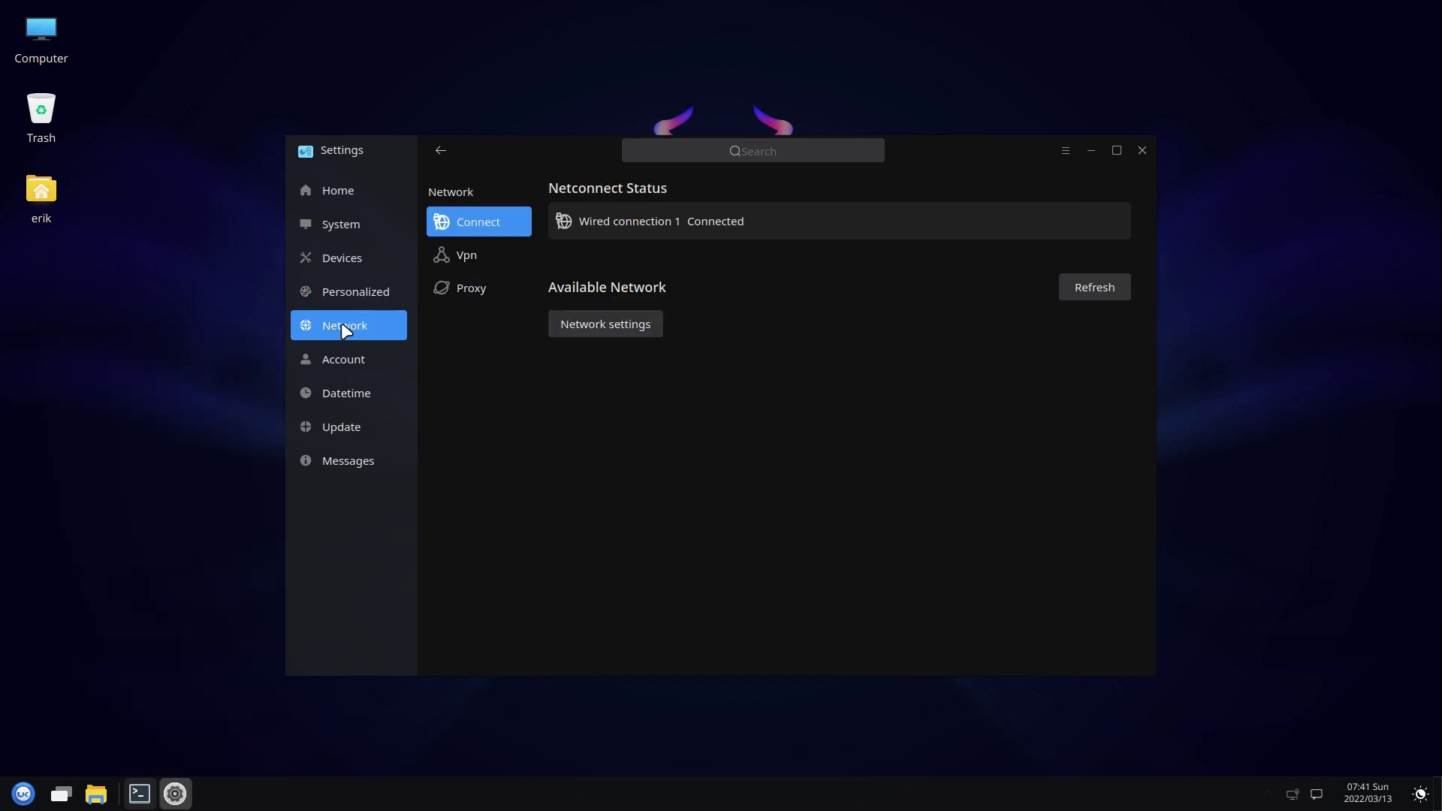
{"action": "left_click", "coordinate": [484, 260]}
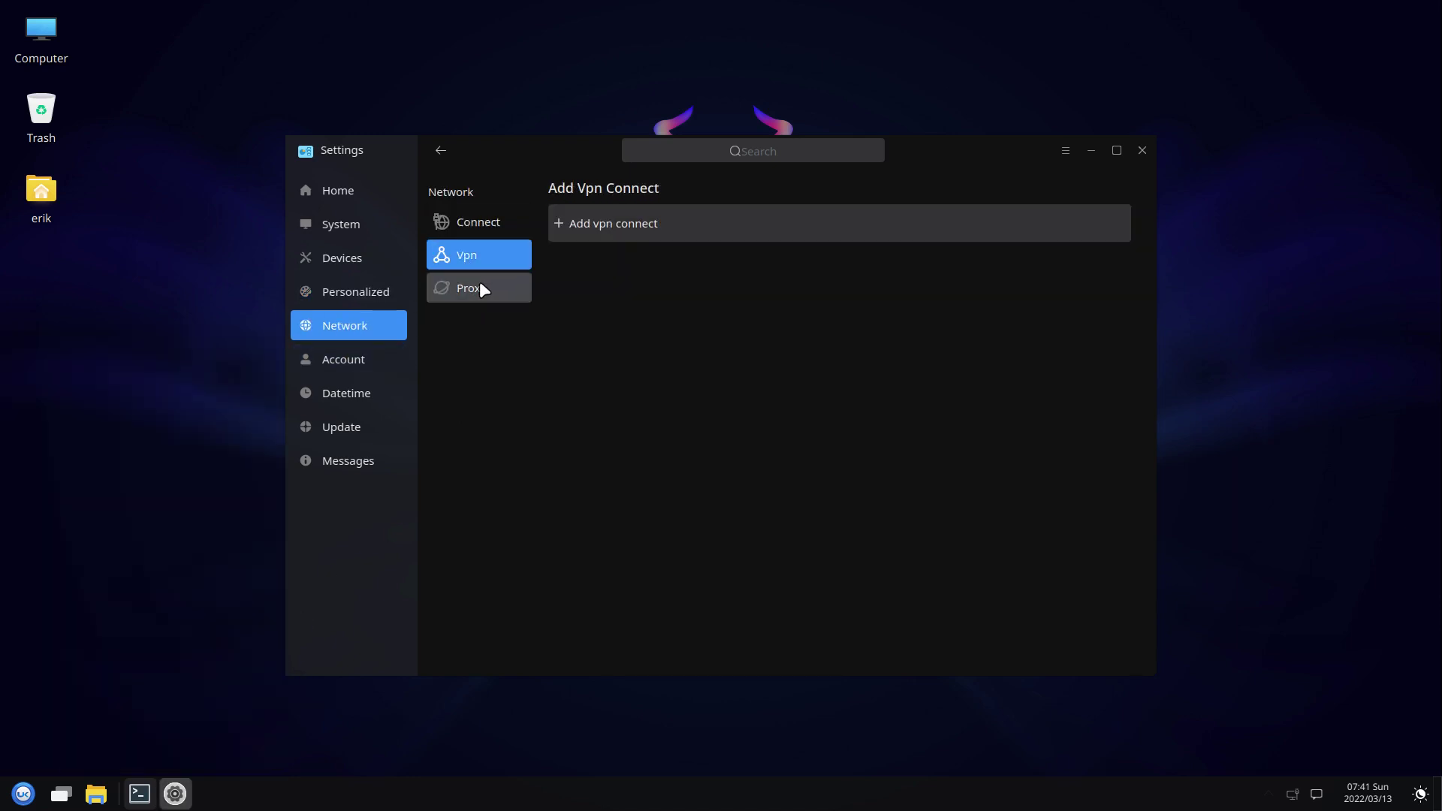
{"action": "left_click", "coordinate": [474, 290]}
{"action": "left_click", "coordinate": [366, 362]}
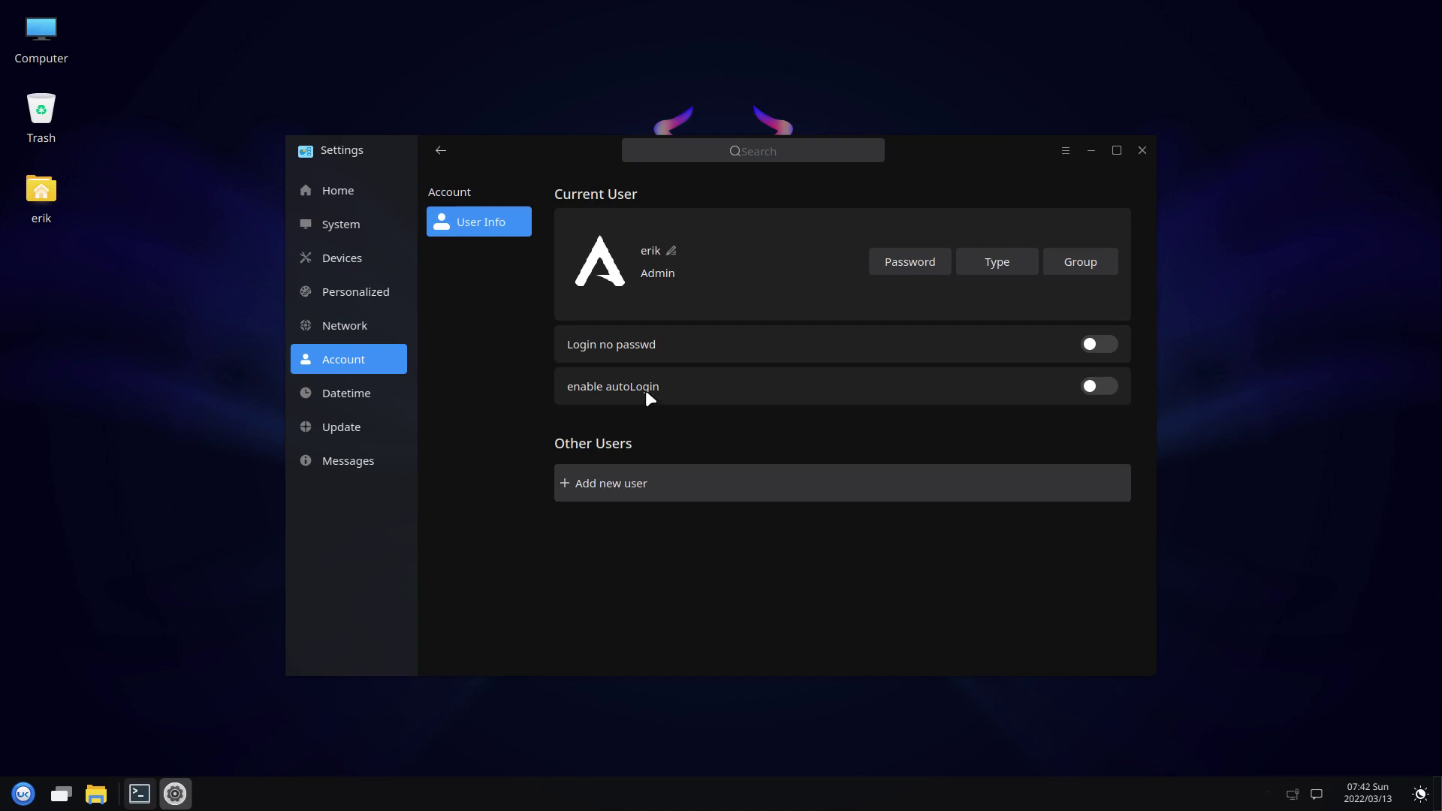
- Show the Datetime Area page and keep US as the current region
{"action": "left_click", "coordinate": [346, 391]}
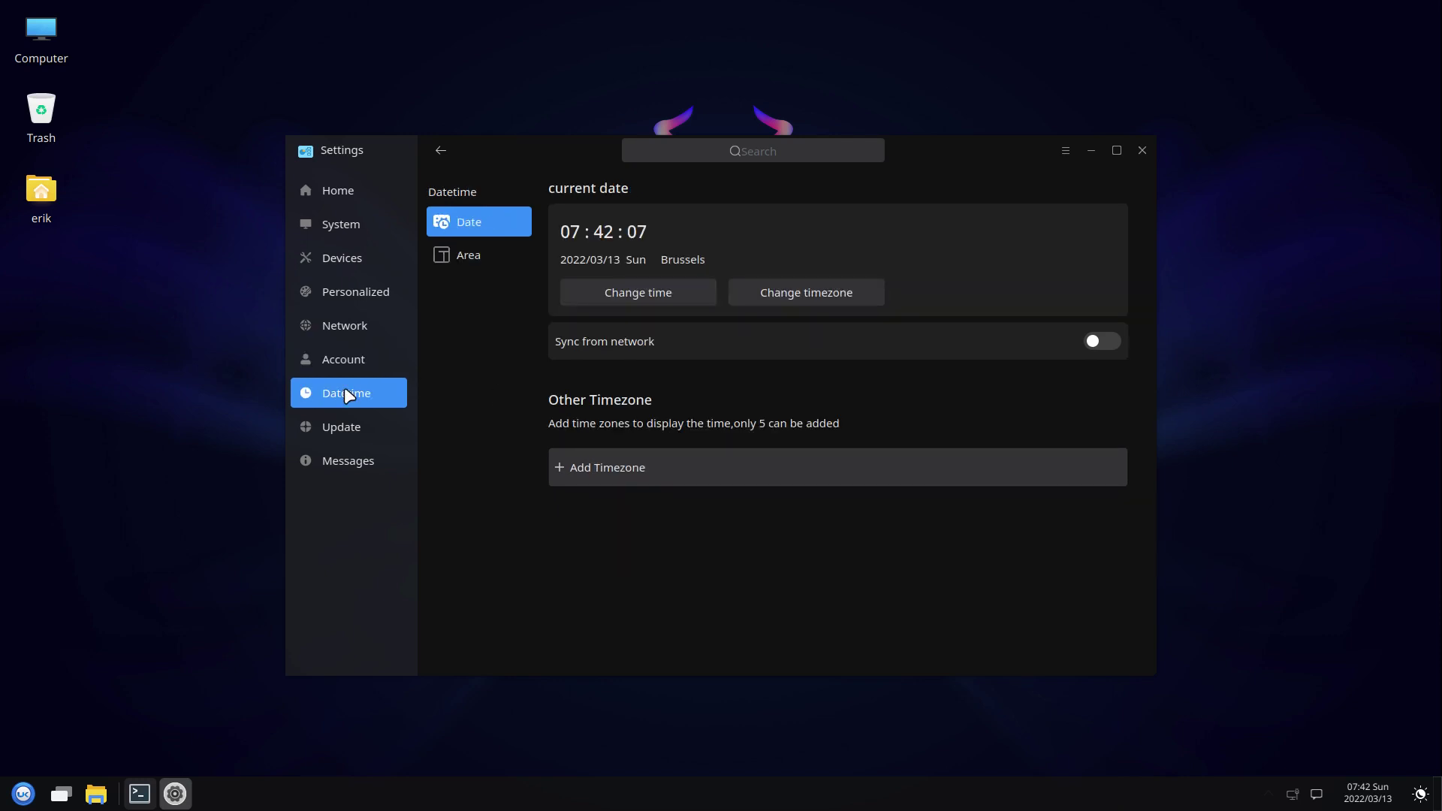
{"action": "left_click", "coordinate": [475, 261]}
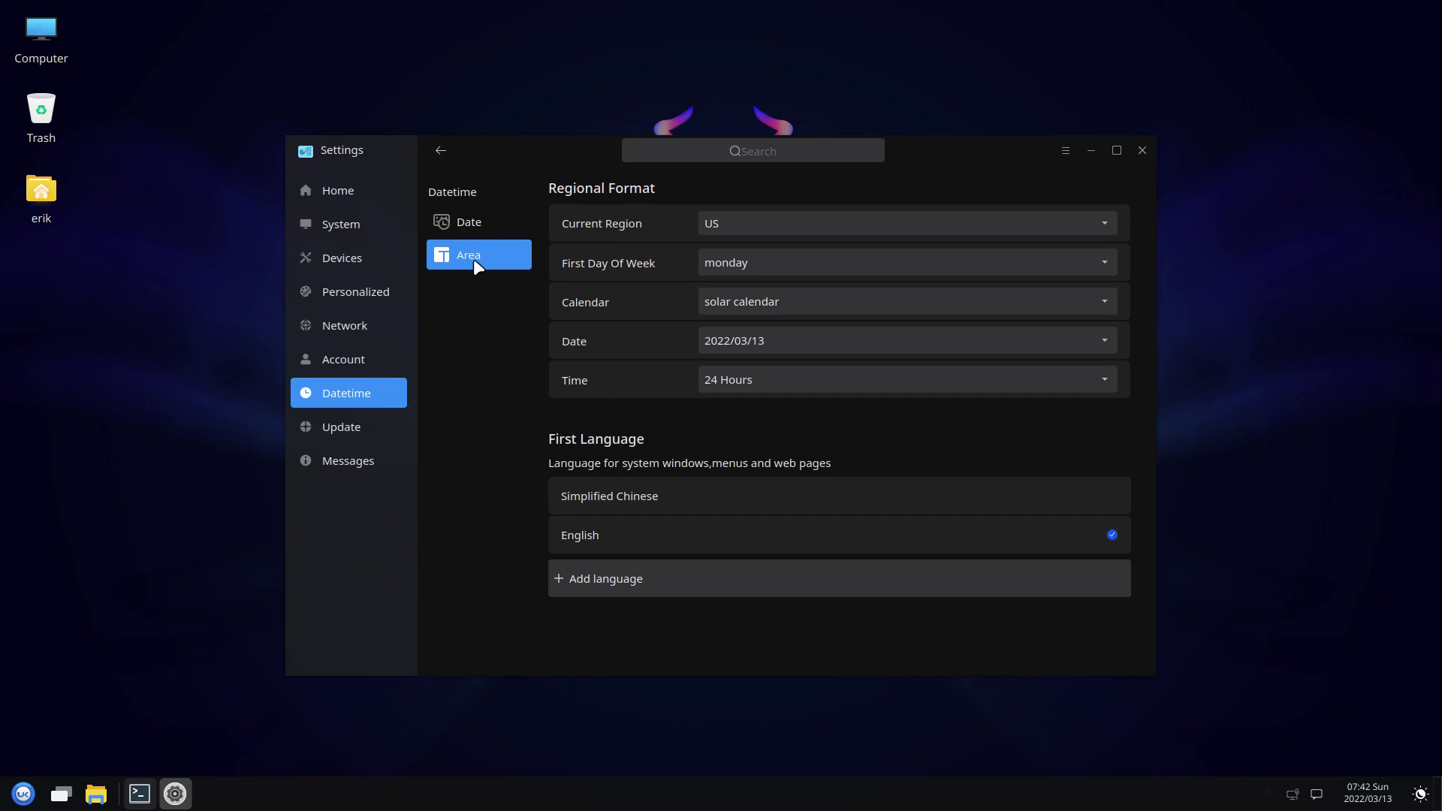
{"action": "left_click", "coordinate": [761, 224]}
{"action": "left_click", "coordinate": [737, 247]}
- Open a terminal with Ctrl+Alt+T, type 'azer', then close both terminal windows
{"action": "key", "text": "ctrl+alt+t"}
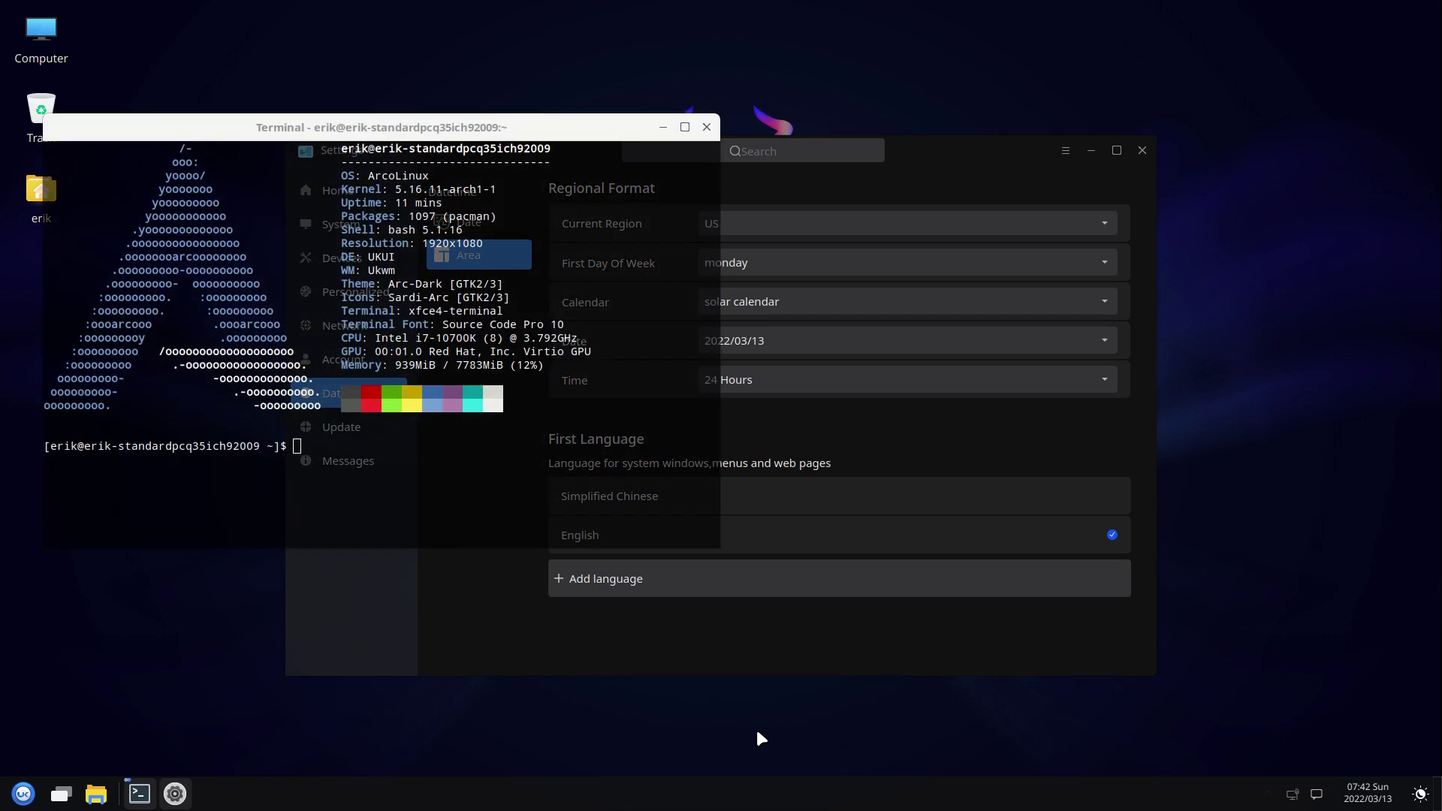
{"action": "type", "text": "azert"}
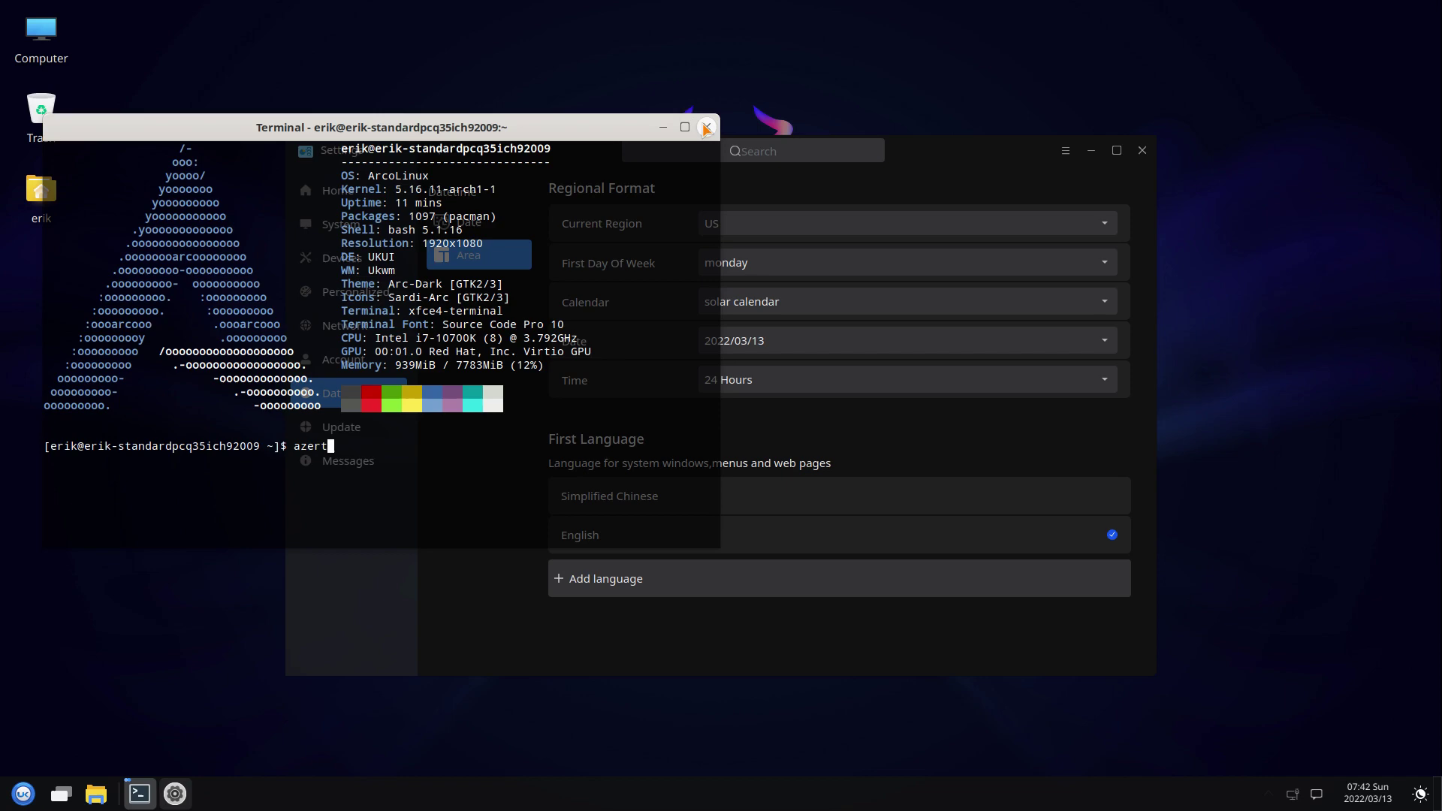
{"action": "left_click", "coordinate": [706, 127]}
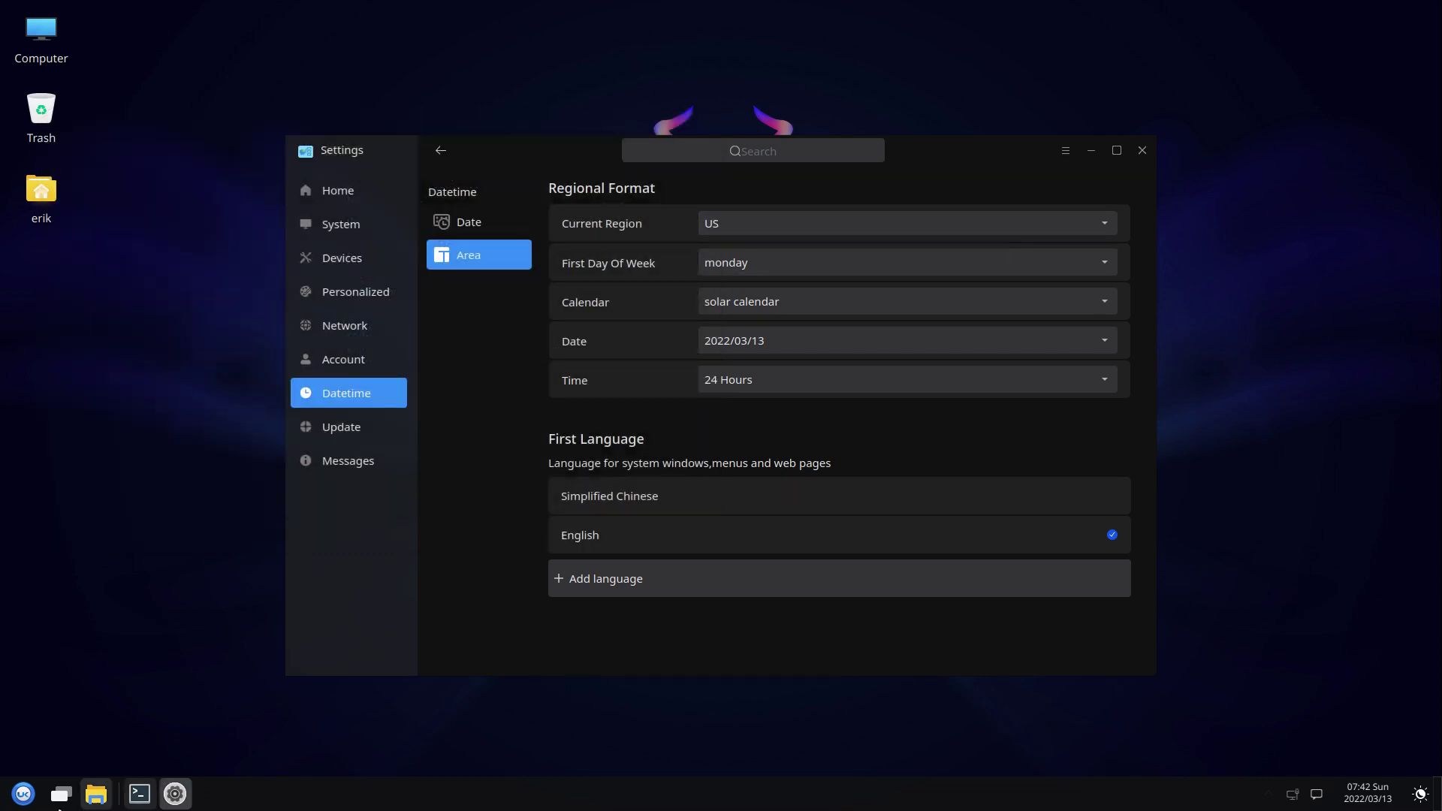
{"action": "mouse_move", "coordinate": [142, 804]}
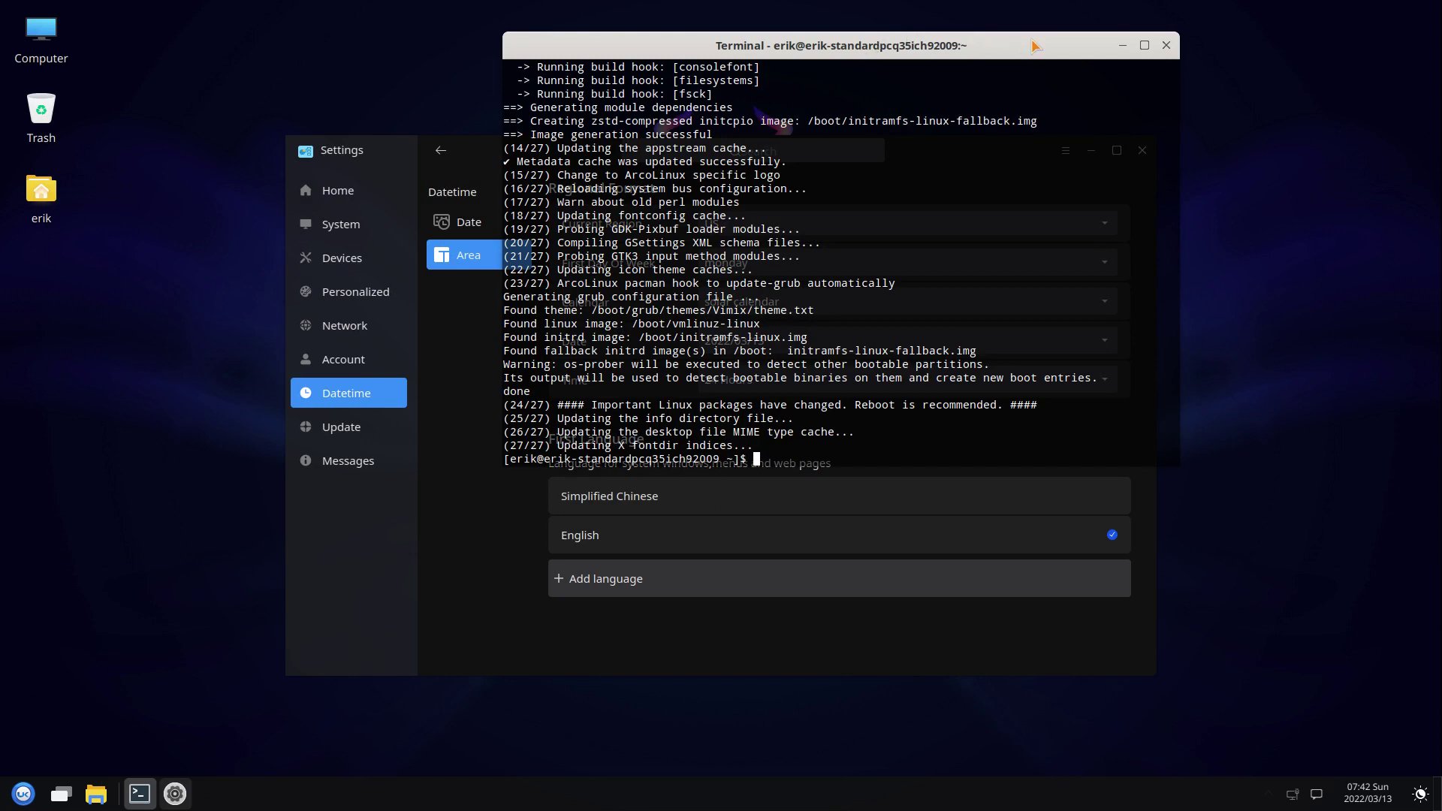
{"action": "left_click", "coordinate": [1167, 45]}
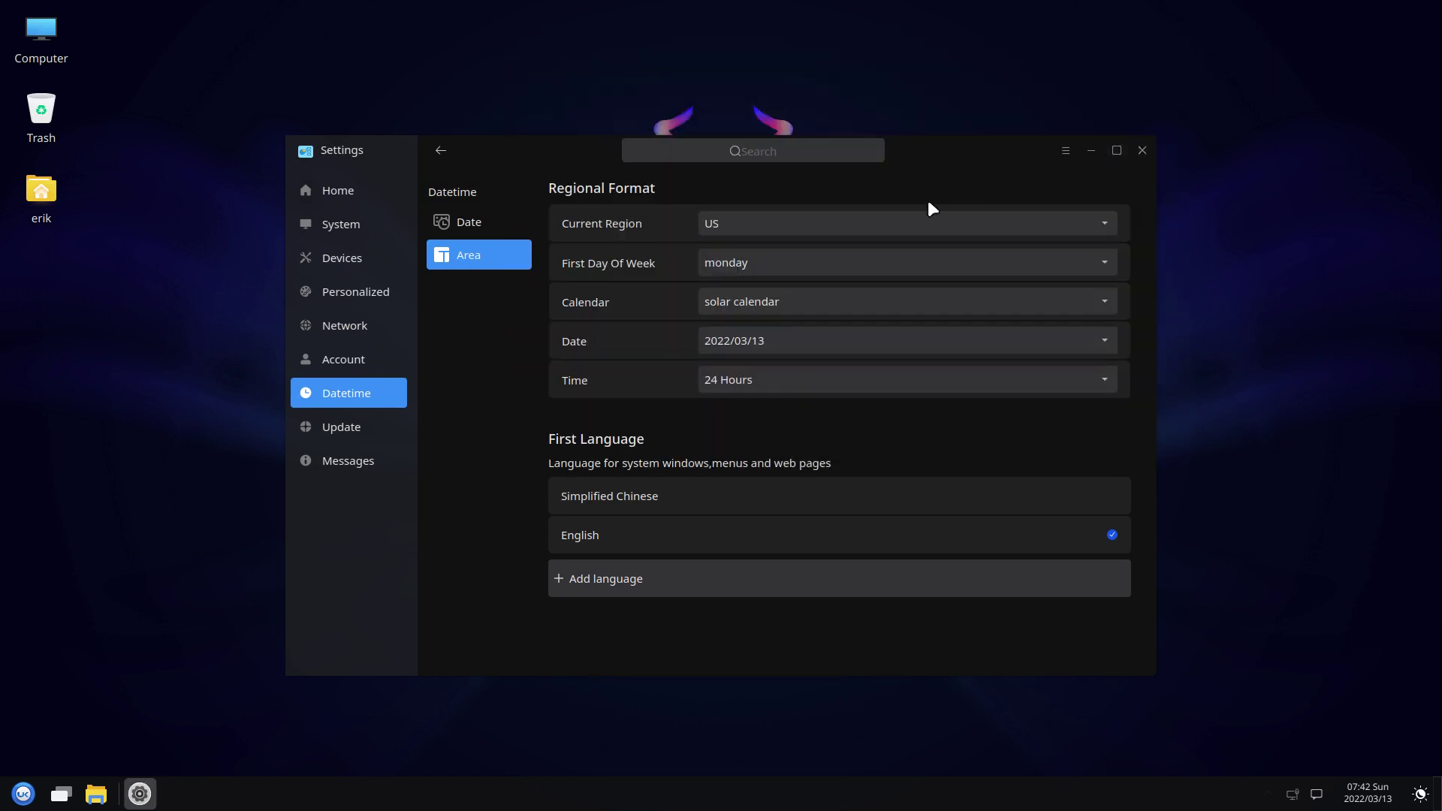
- After dismissing a Simplified Chinese attempt, set English as first language with reboot later, then go to Update
{"action": "left_click", "coordinate": [615, 496]}
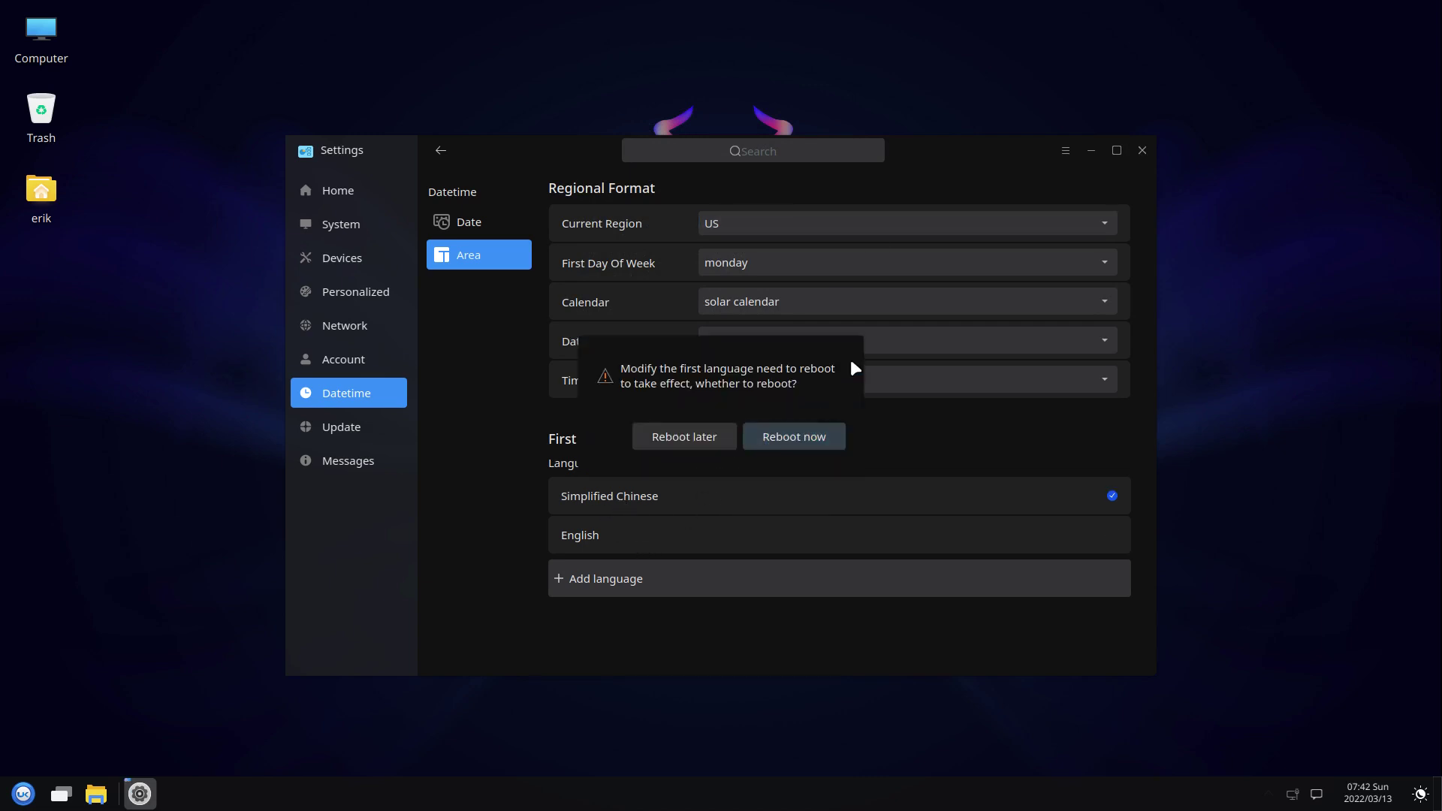
{"action": "key", "text": "Escape"}
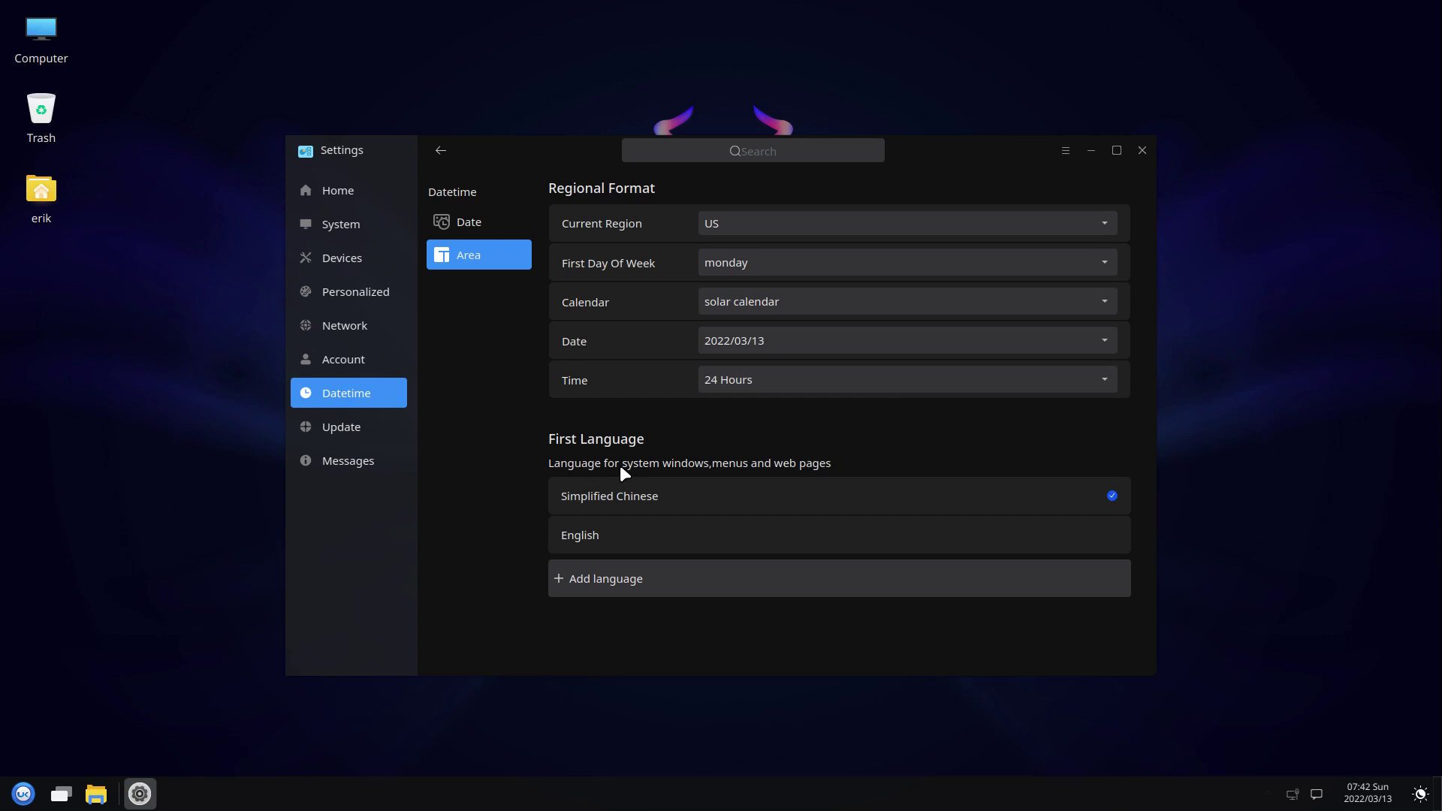
{"action": "left_click", "coordinate": [611, 538]}
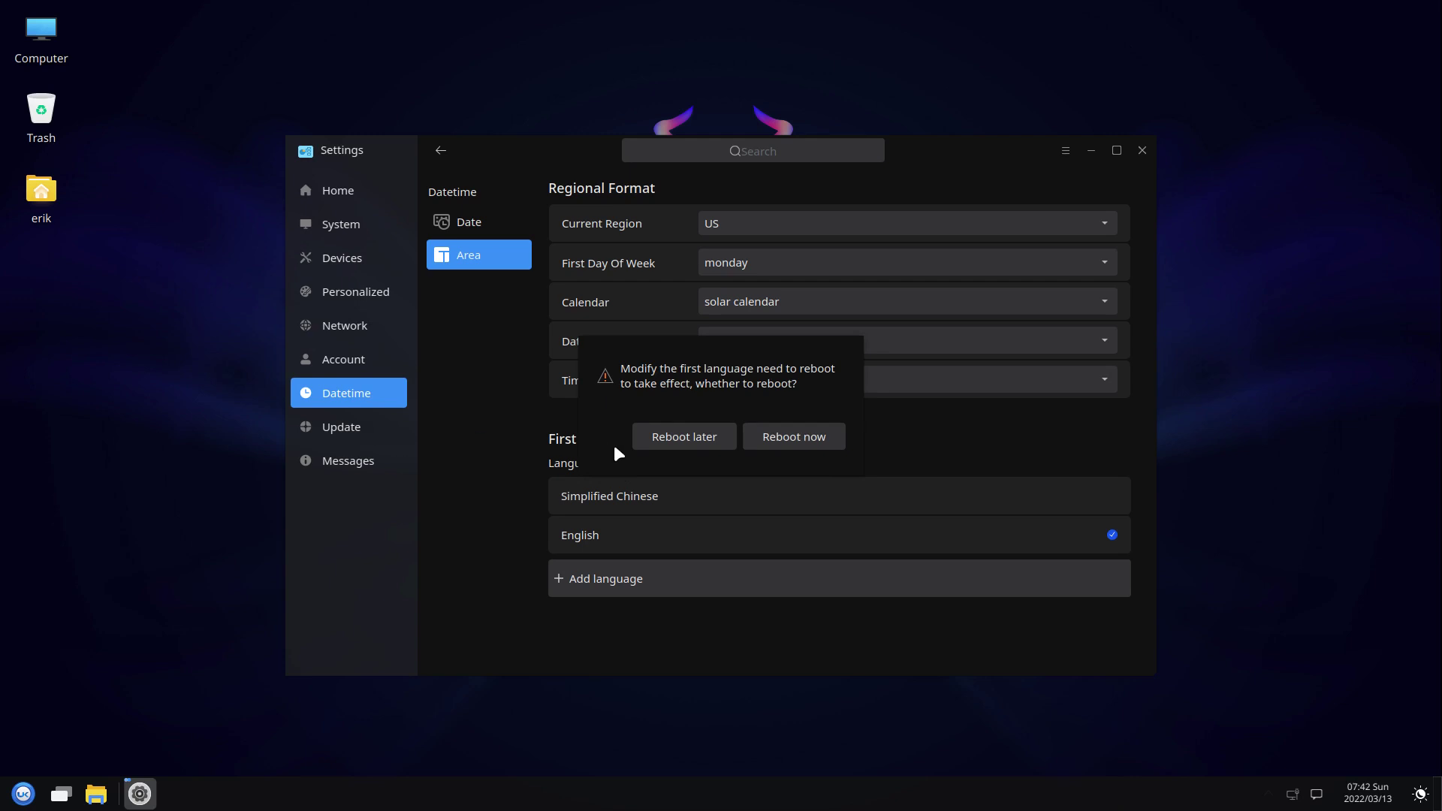
{"action": "left_click", "coordinate": [706, 439]}
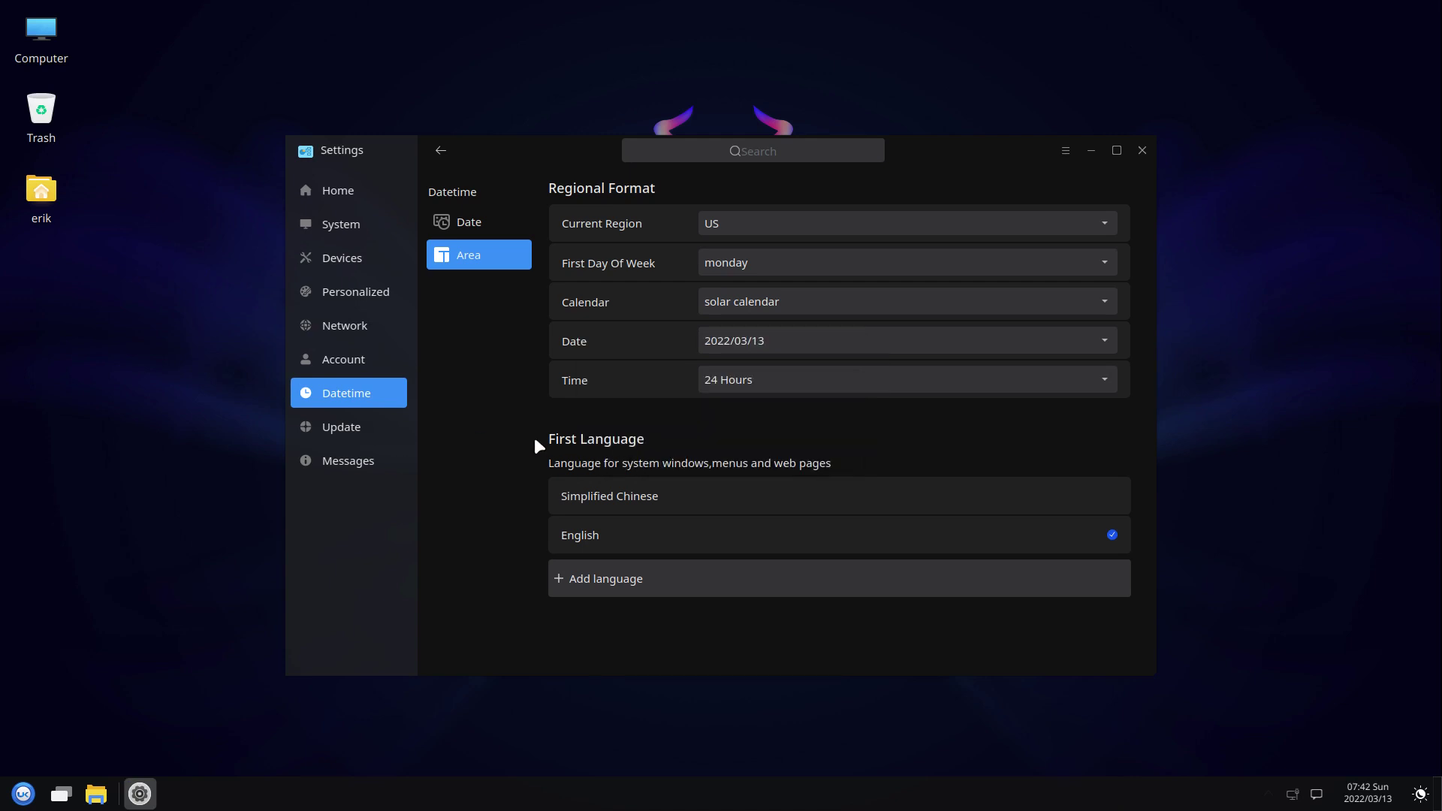
{"action": "left_click", "coordinate": [390, 428]}
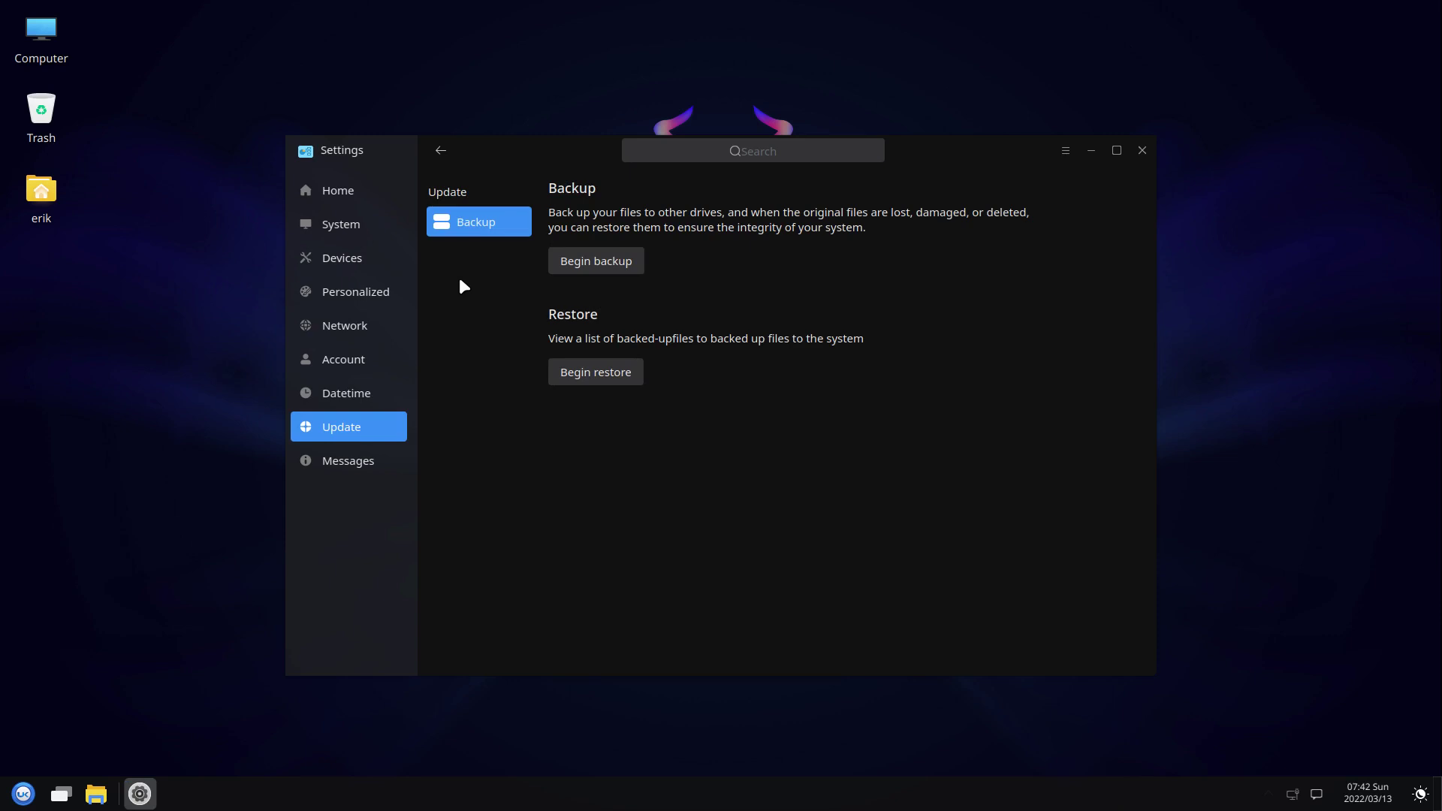
- View the Notifications page, return to the overview, then visit VPN, Account, Datetime and Update
{"action": "left_click", "coordinate": [386, 459]}
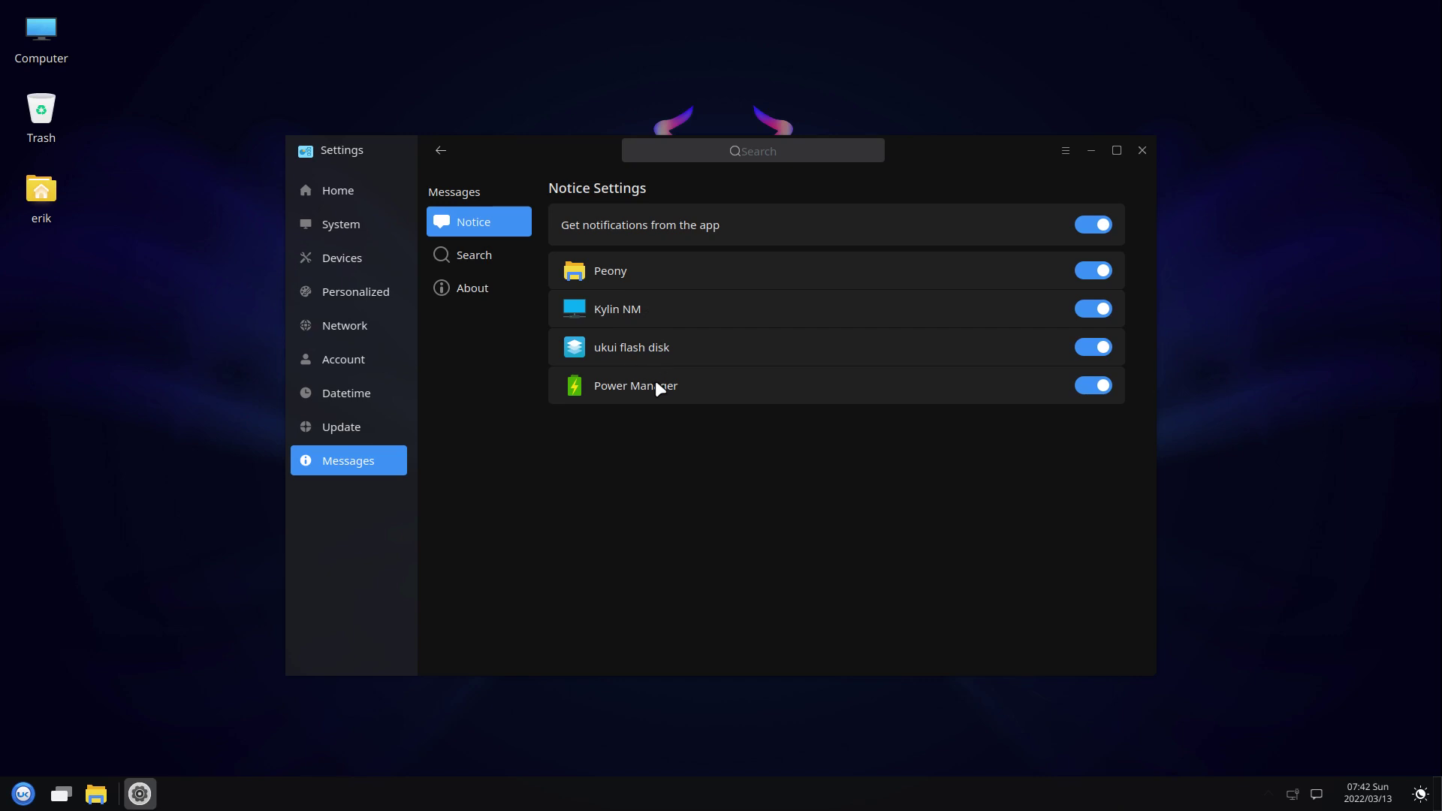
{"action": "left_click", "coordinate": [339, 190]}
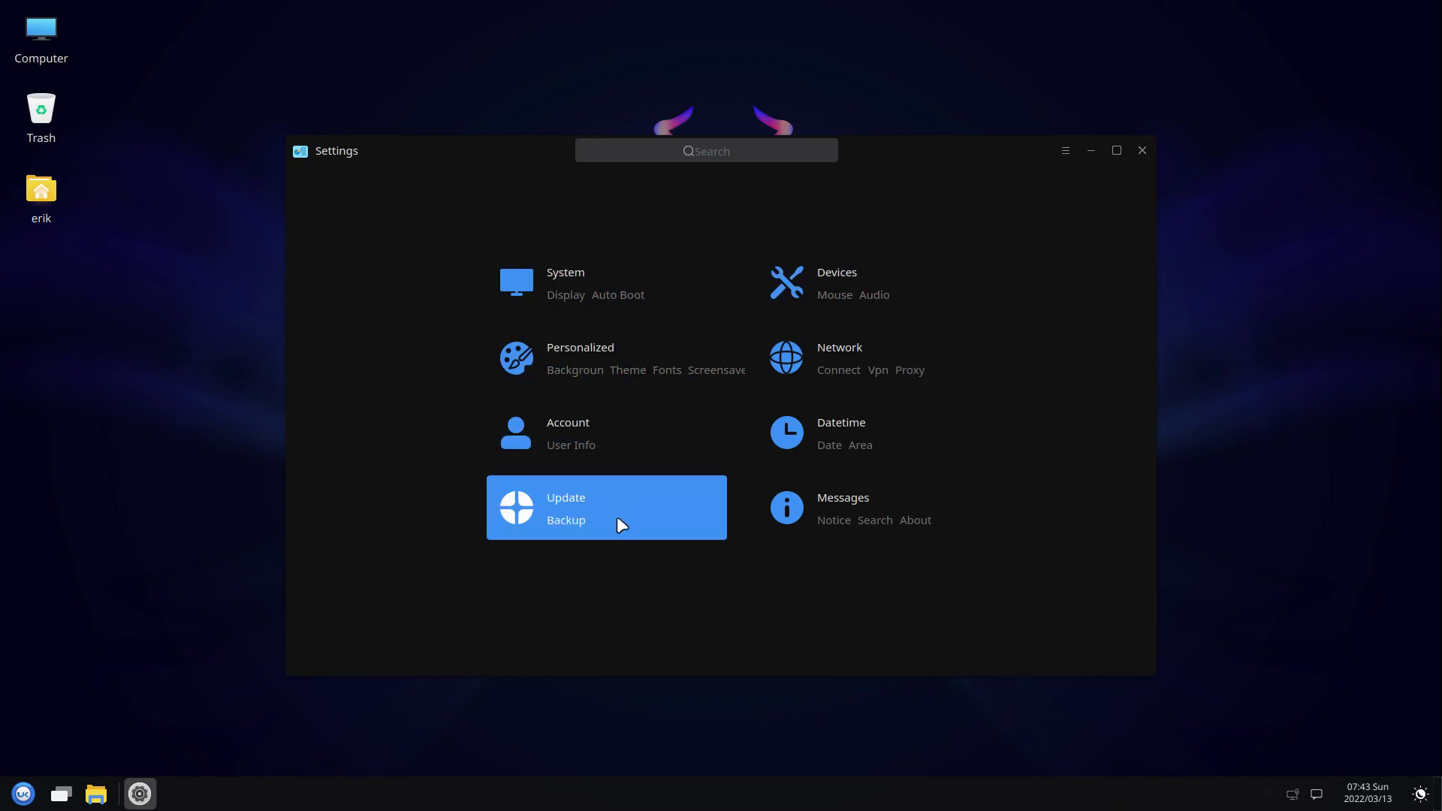
{"action": "left_click", "coordinate": [877, 373]}
{"action": "left_click", "coordinate": [359, 363]}
{"action": "left_click", "coordinate": [355, 397]}
{"action": "left_click", "coordinate": [358, 430]}
- Step back through the pages to the overview, then open and dismiss the title-bar menu
{"action": "left_click", "coordinate": [442, 151]}
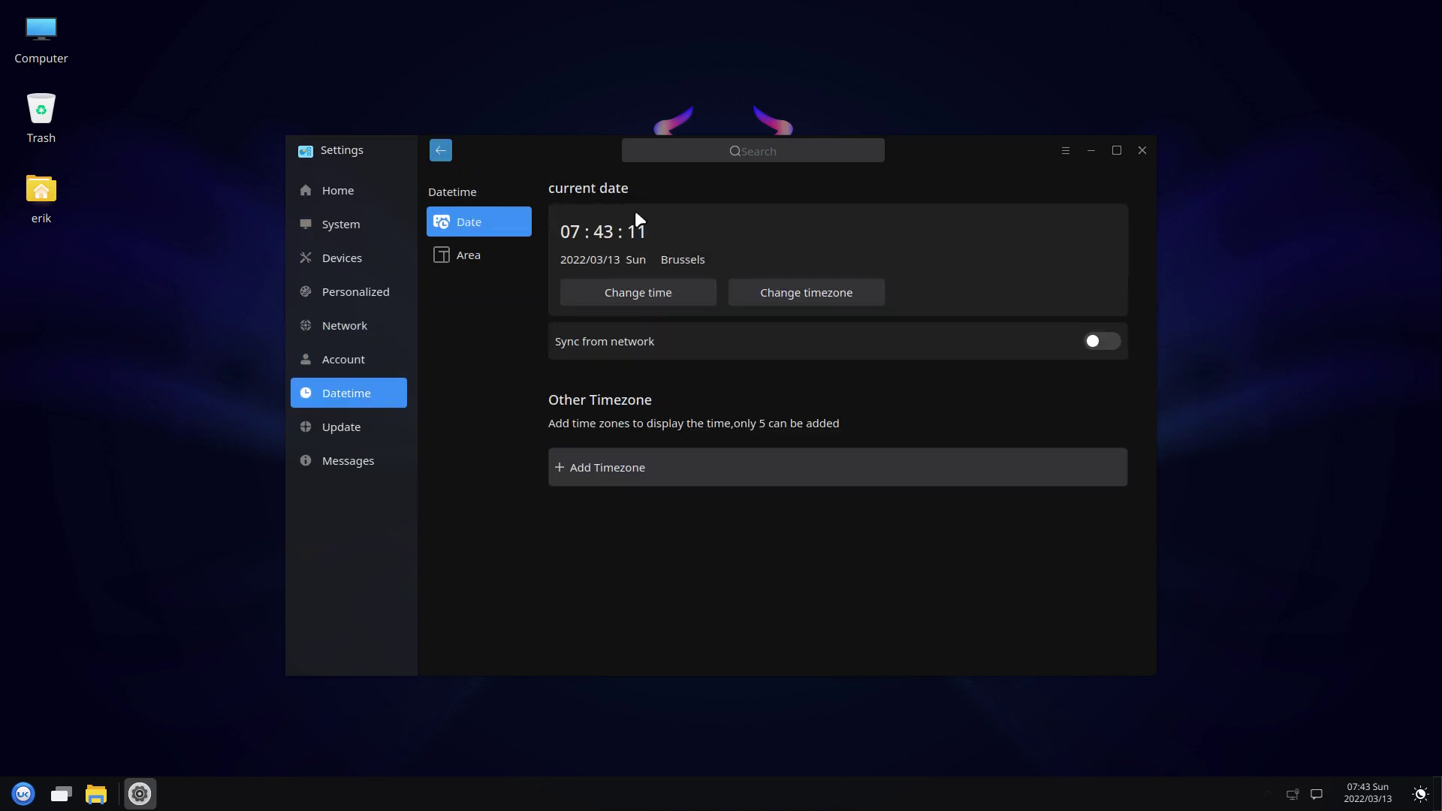
{"action": "left_click", "coordinate": [440, 152]}
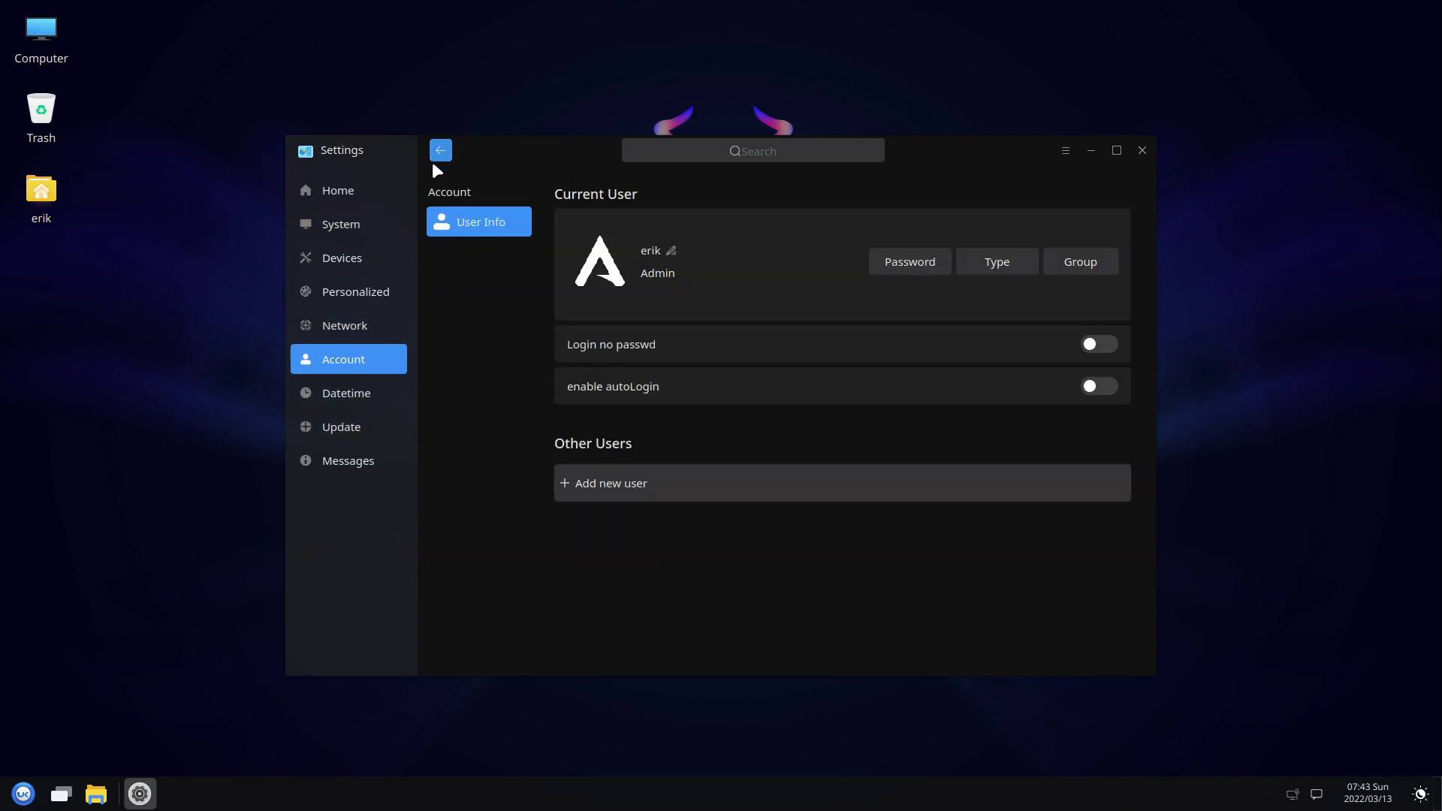
{"action": "left_click", "coordinate": [441, 150]}
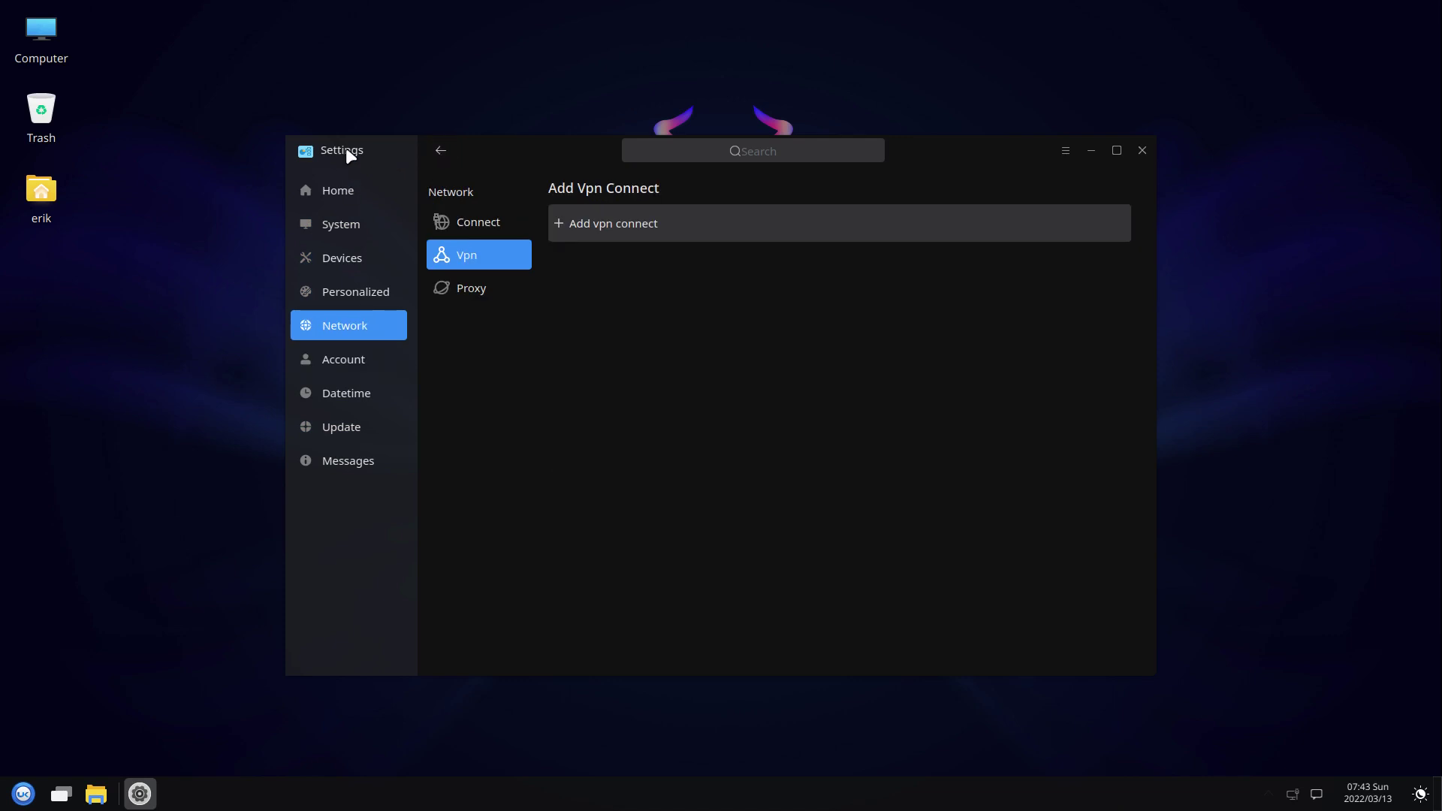
{"action": "left_click", "coordinate": [346, 187]}
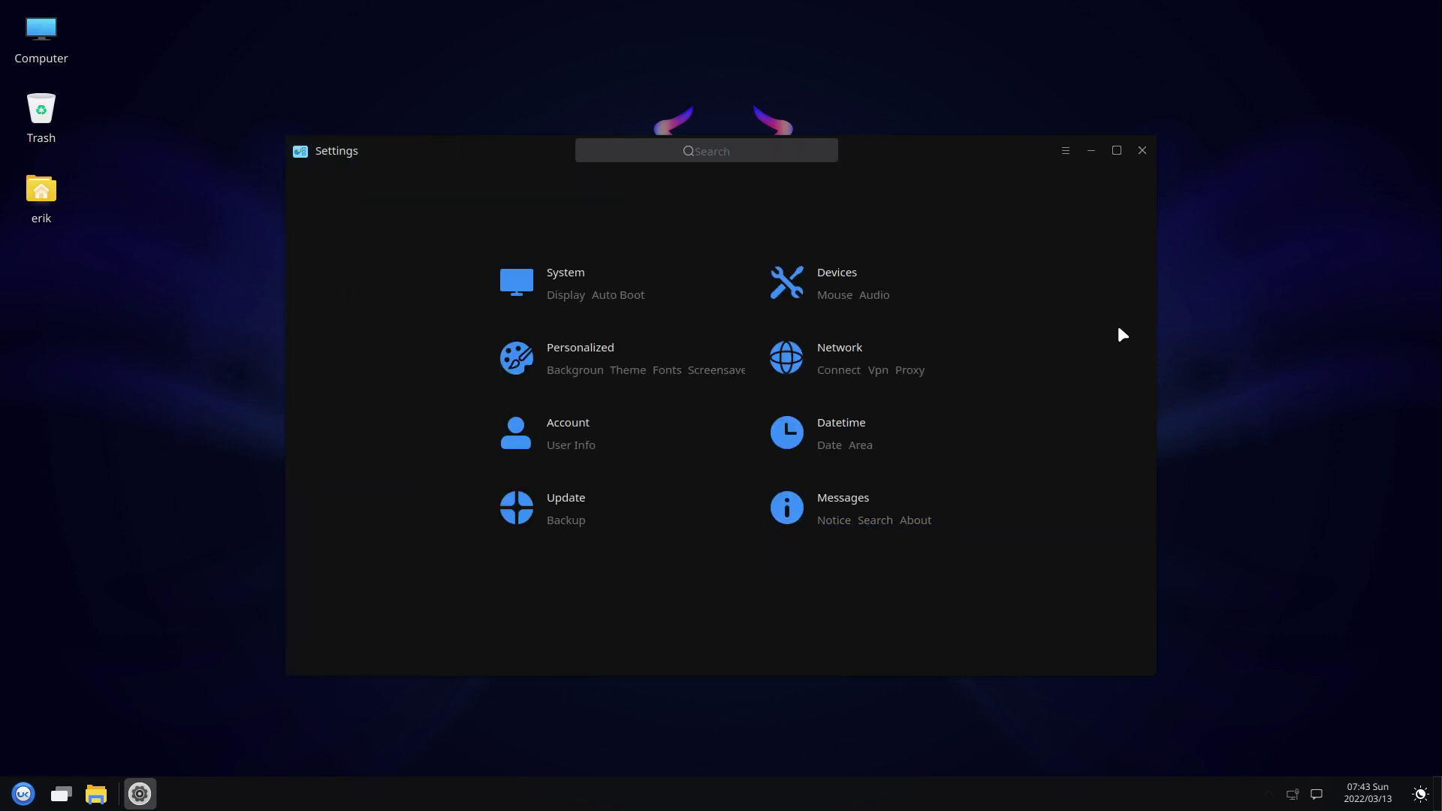
{"action": "left_click", "coordinate": [1060, 155]}
{"action": "left_click", "coordinate": [1141, 150]}
{"action": "left_click", "coordinate": [1141, 149]}
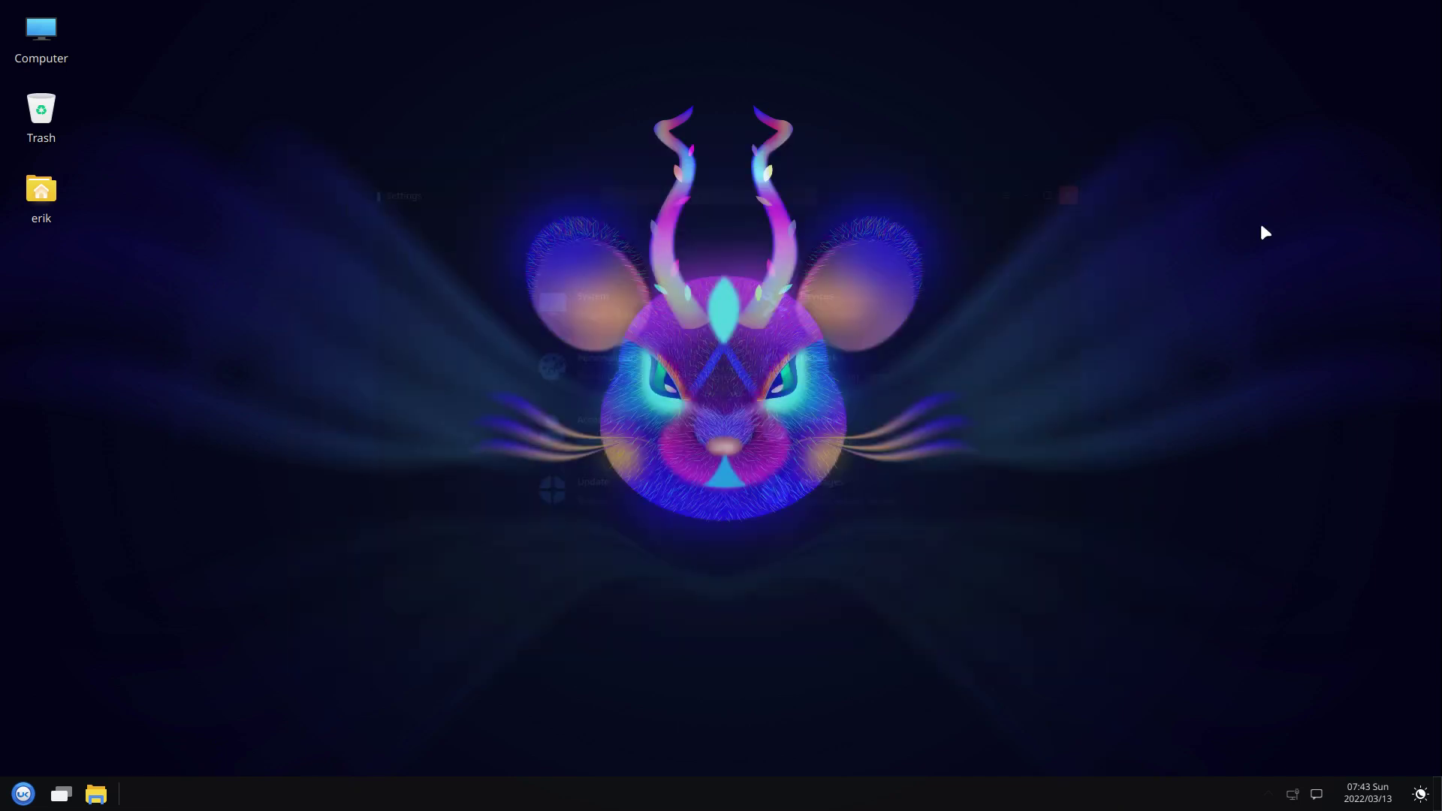
{"action": "left_click", "coordinate": [1295, 794]}
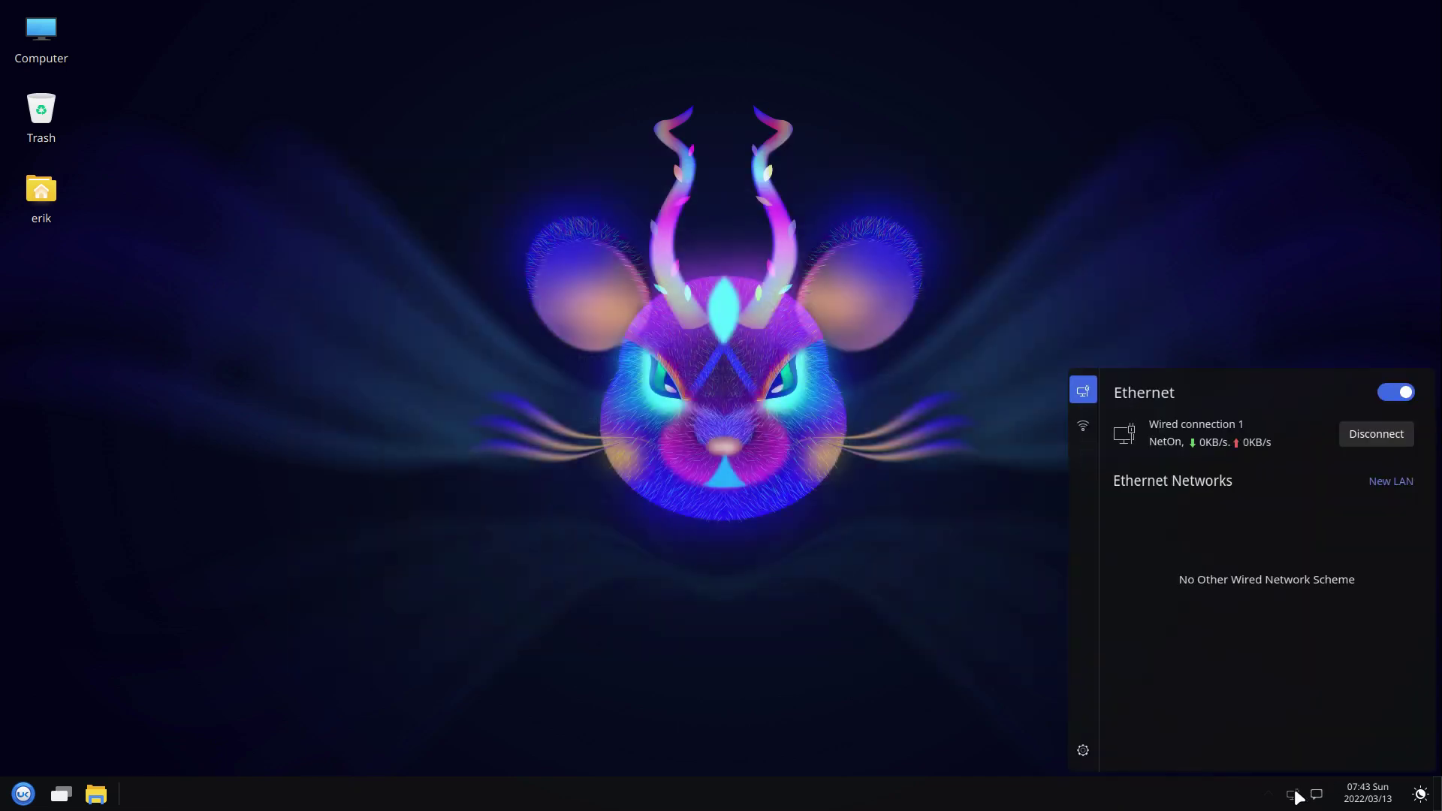
{"action": "left_click", "coordinate": [1297, 796]}
{"action": "left_click", "coordinate": [1317, 794]}
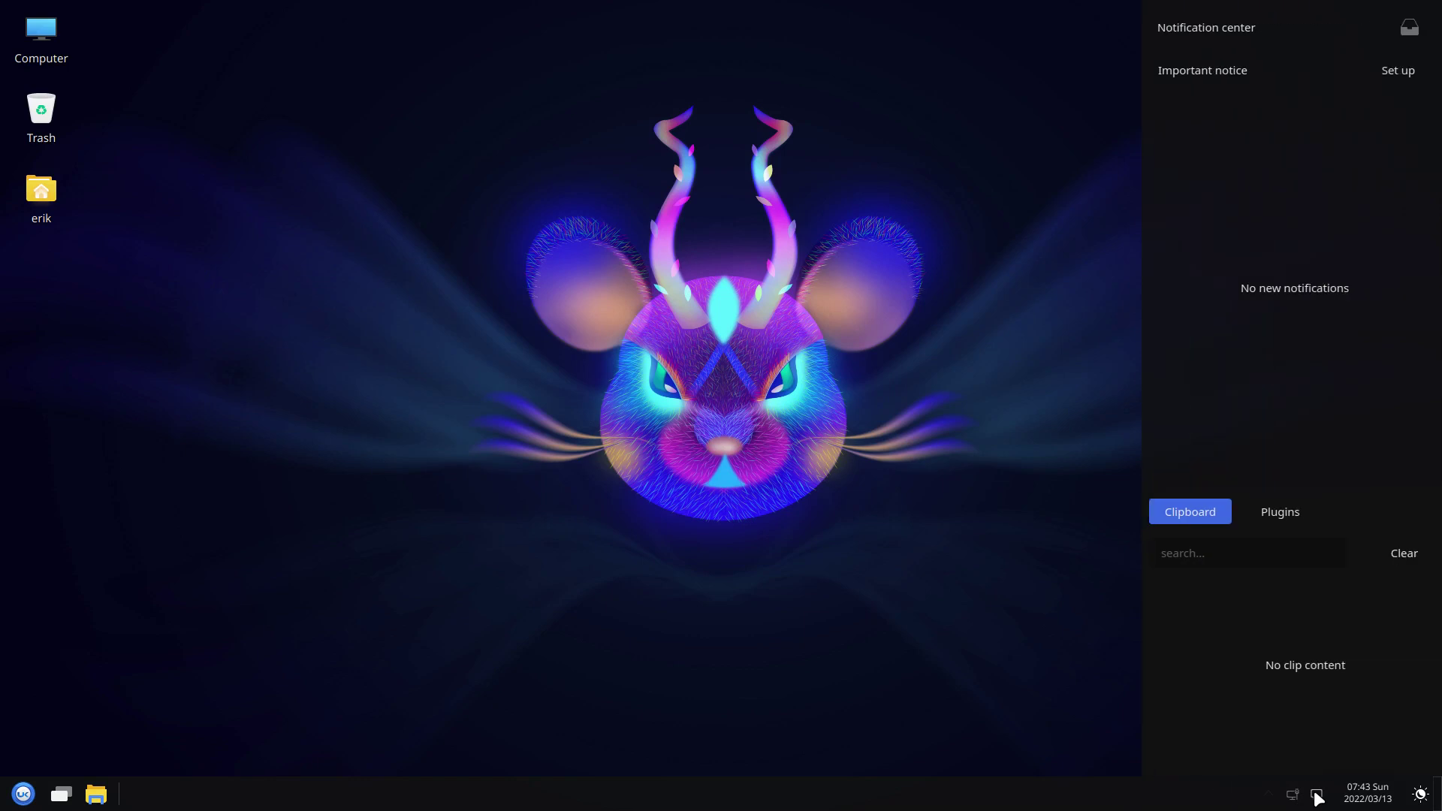
{"action": "left_click", "coordinate": [1279, 506]}
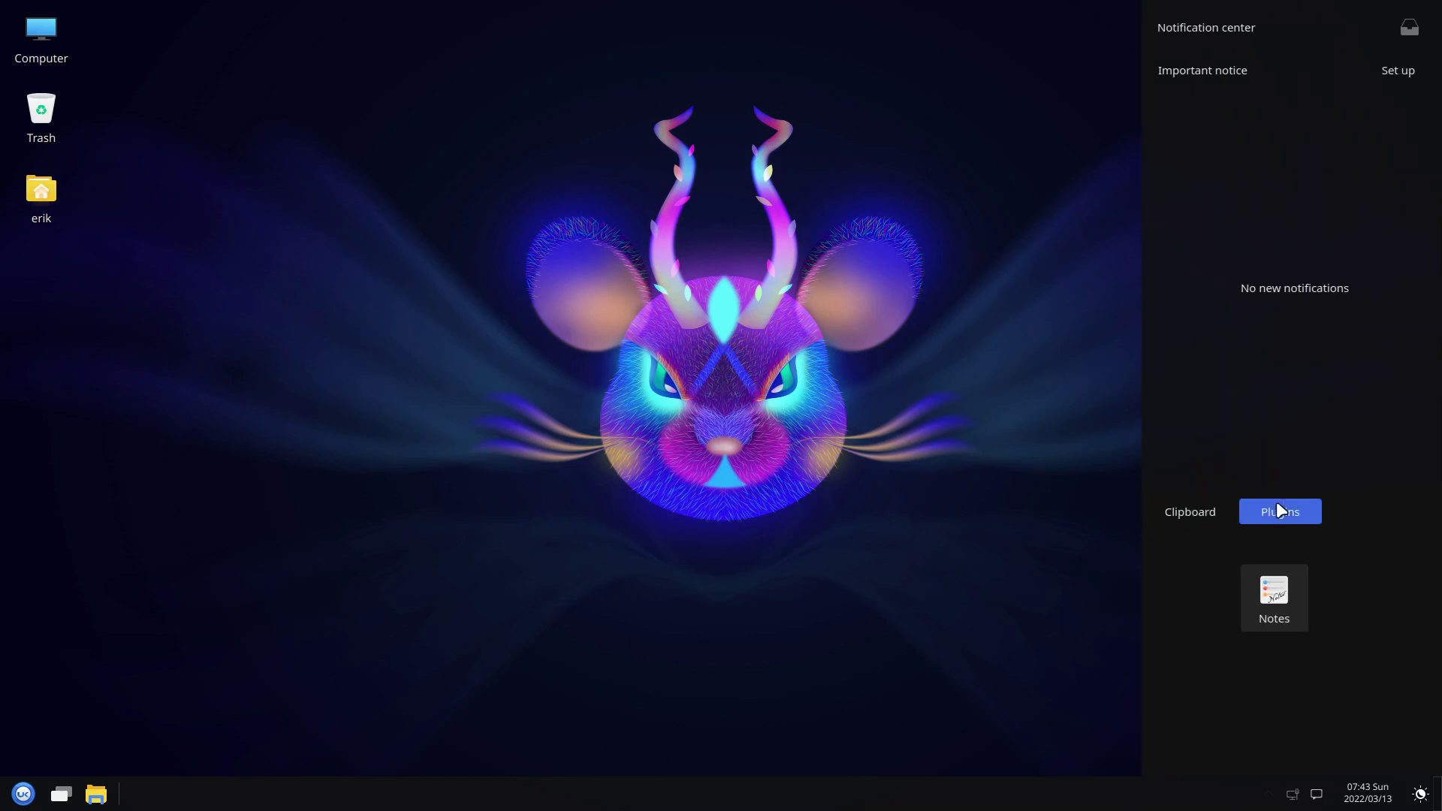
{"action": "left_click", "coordinate": [1379, 799]}
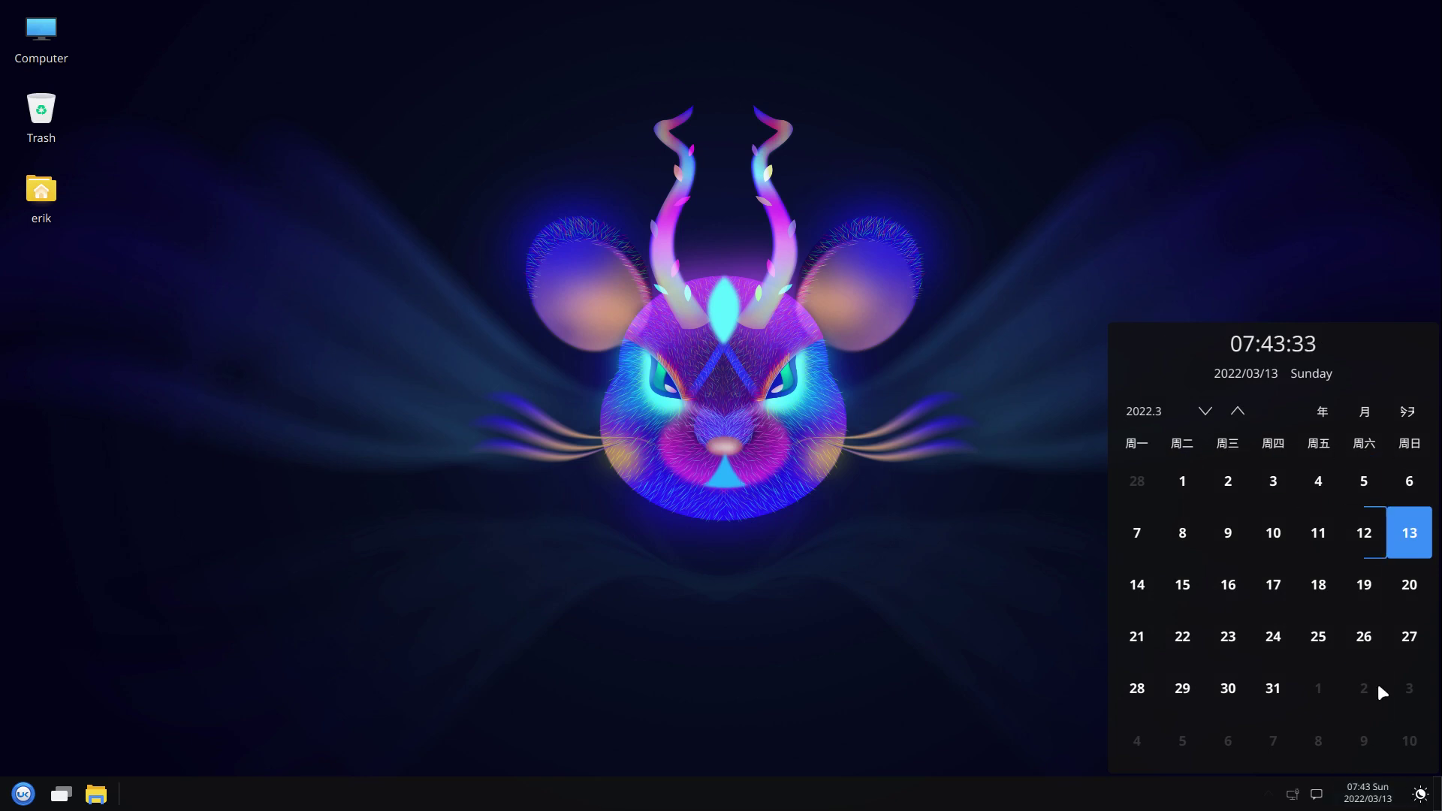
{"action": "left_click", "coordinate": [1420, 793]}
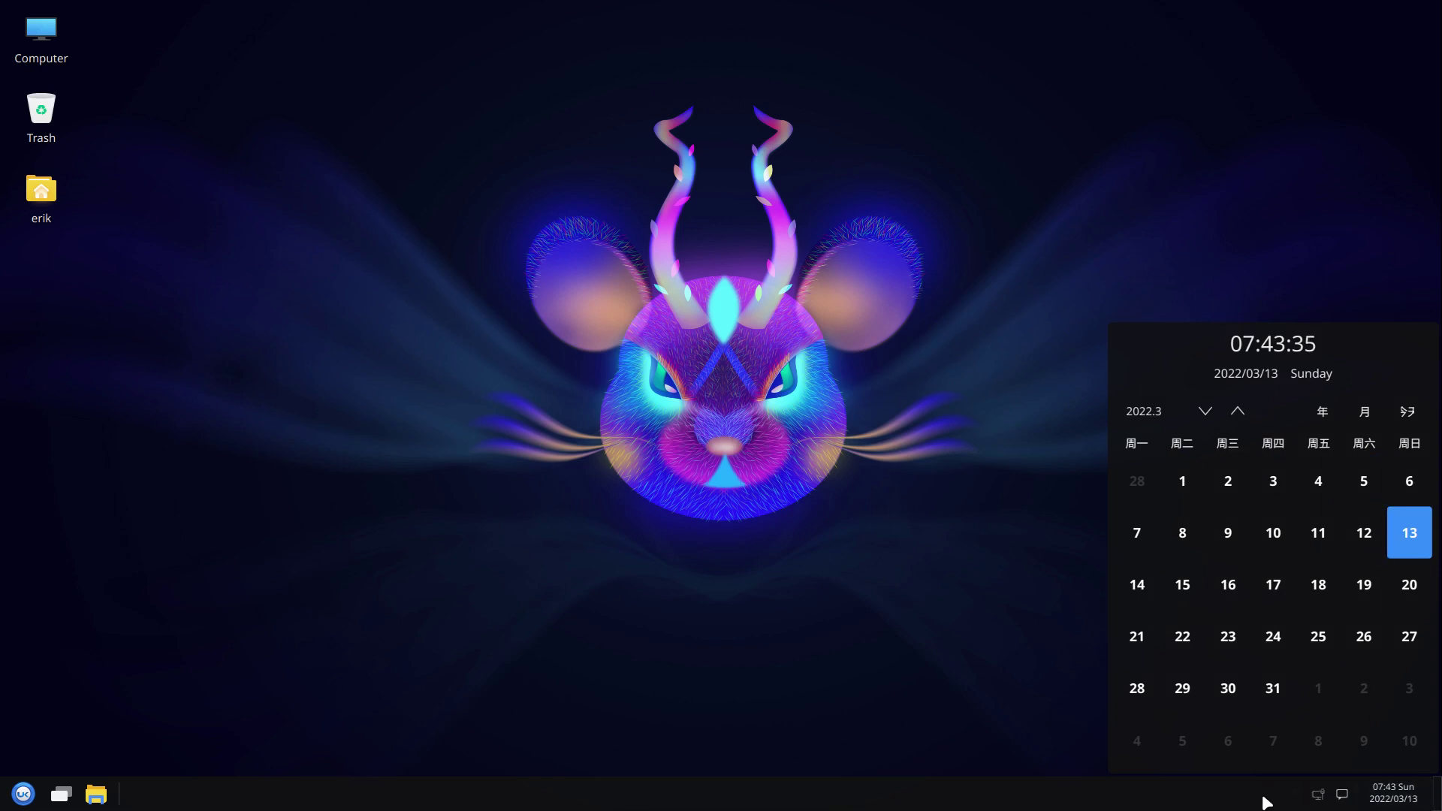
{"action": "left_click", "coordinate": [805, 659]}
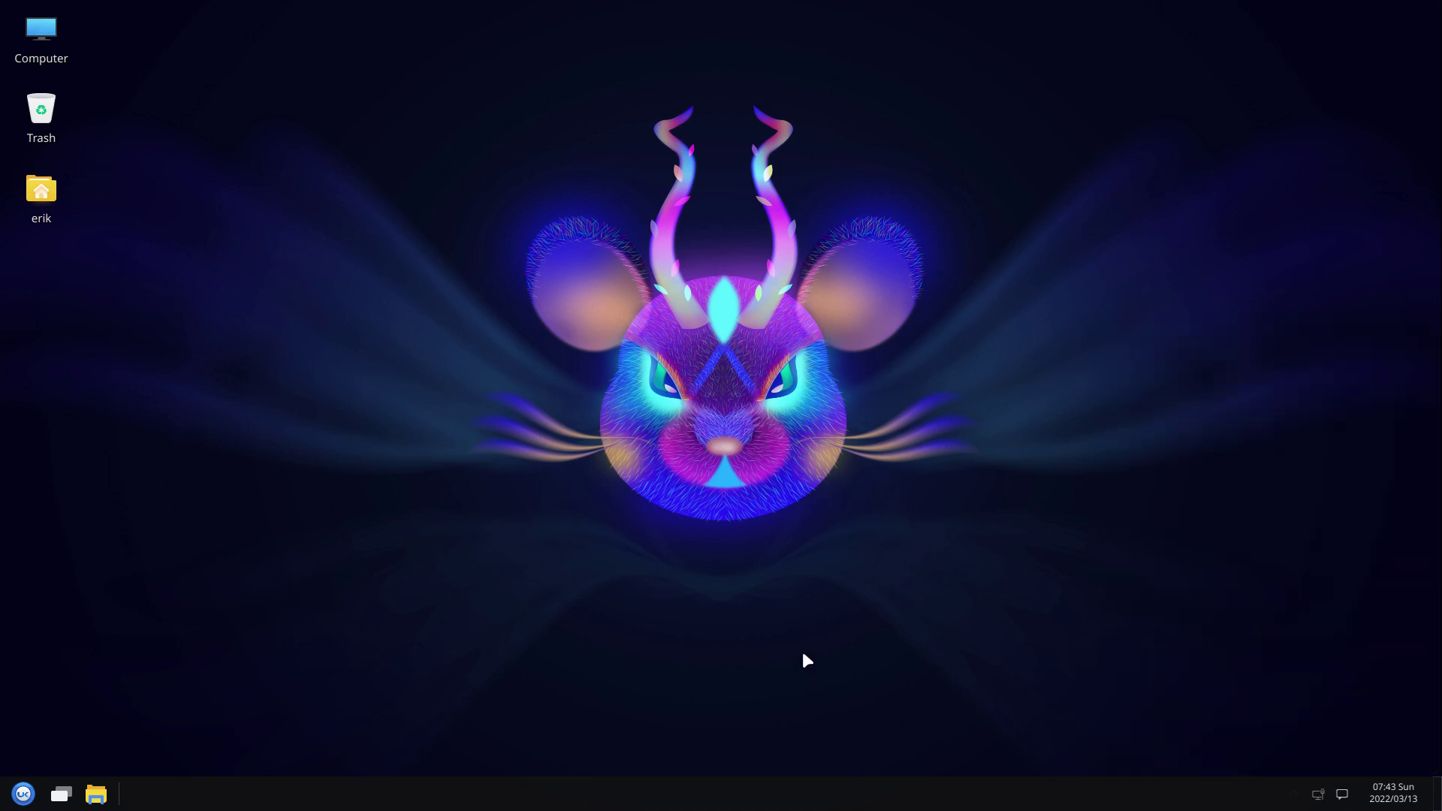
{"action": "left_click", "coordinate": [28, 794]}
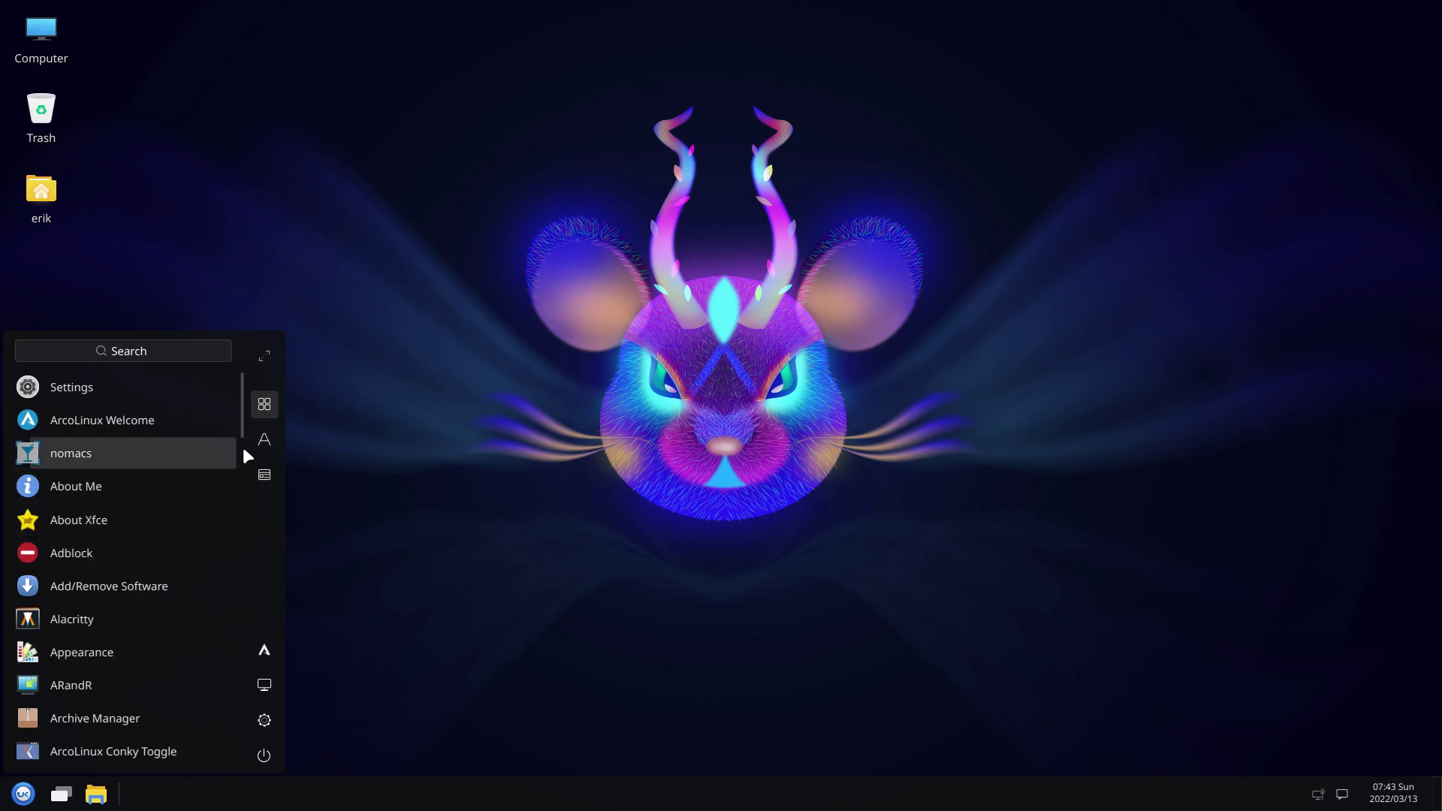
{"action": "scroll", "coordinate": [276, 458], "scroll_direction": "down", "scroll_amount": 2}
{"action": "left_click", "coordinate": [265, 475]}
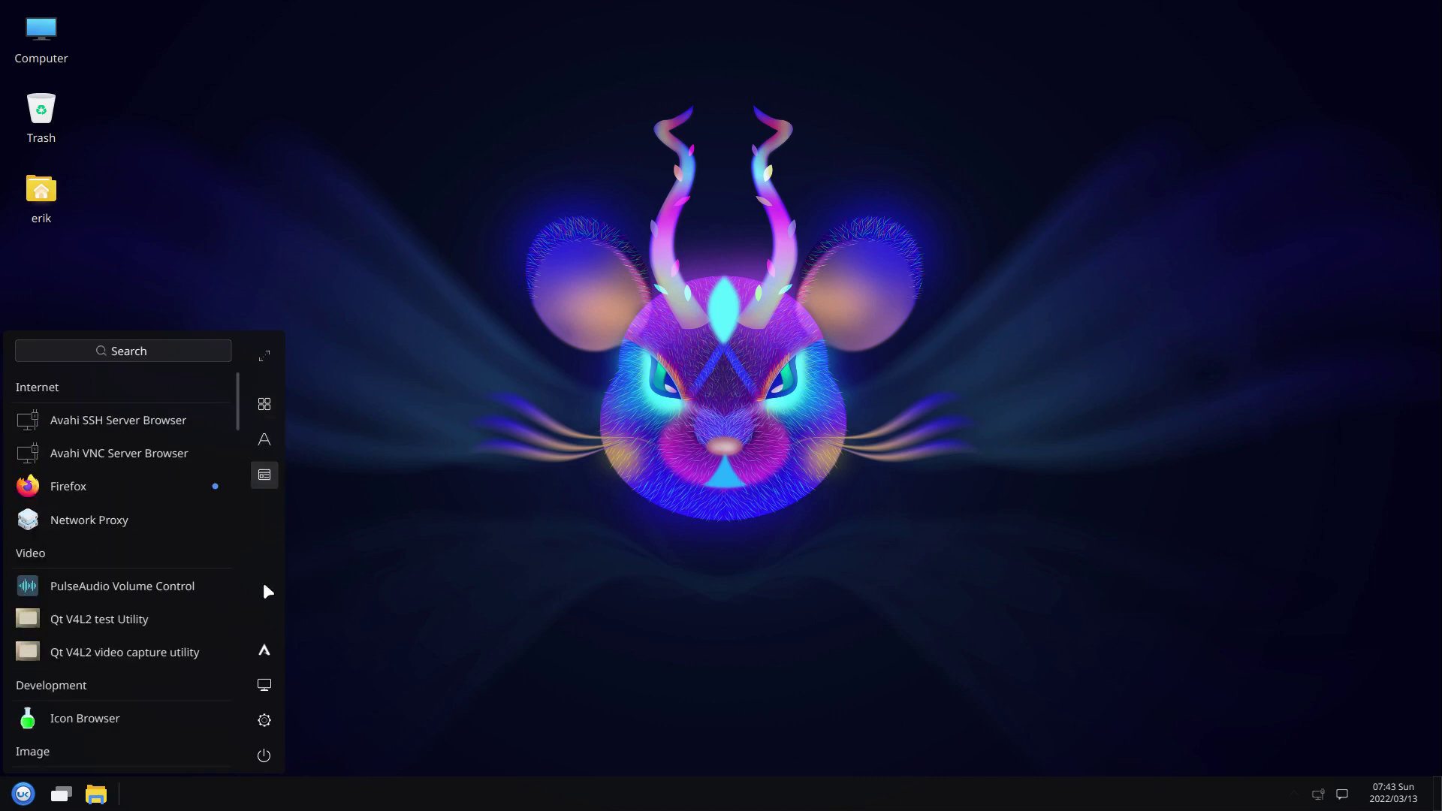
{"action": "left_click", "coordinate": [266, 648]}
{"action": "left_click", "coordinate": [17, 800]}
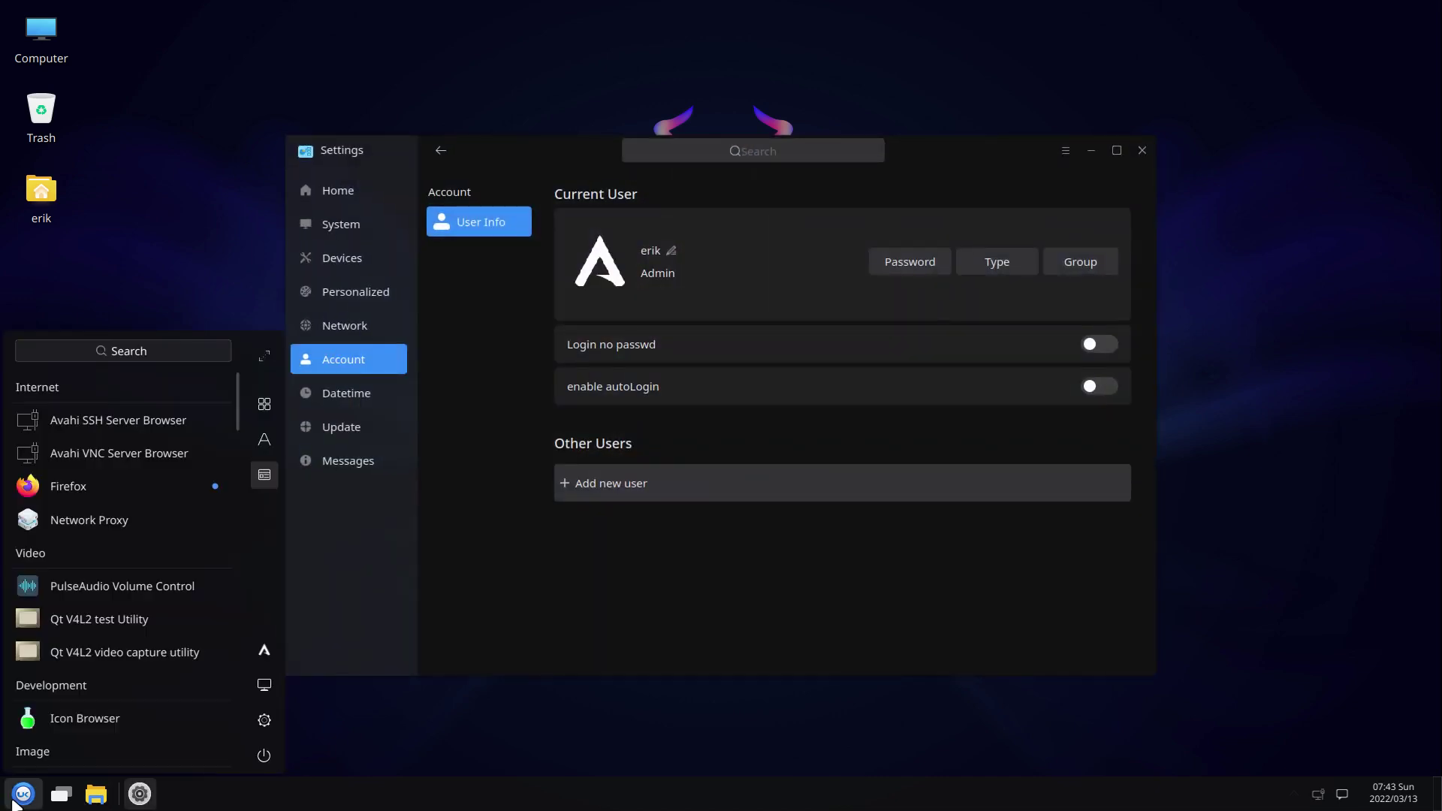
{"action": "left_click", "coordinate": [264, 687]}
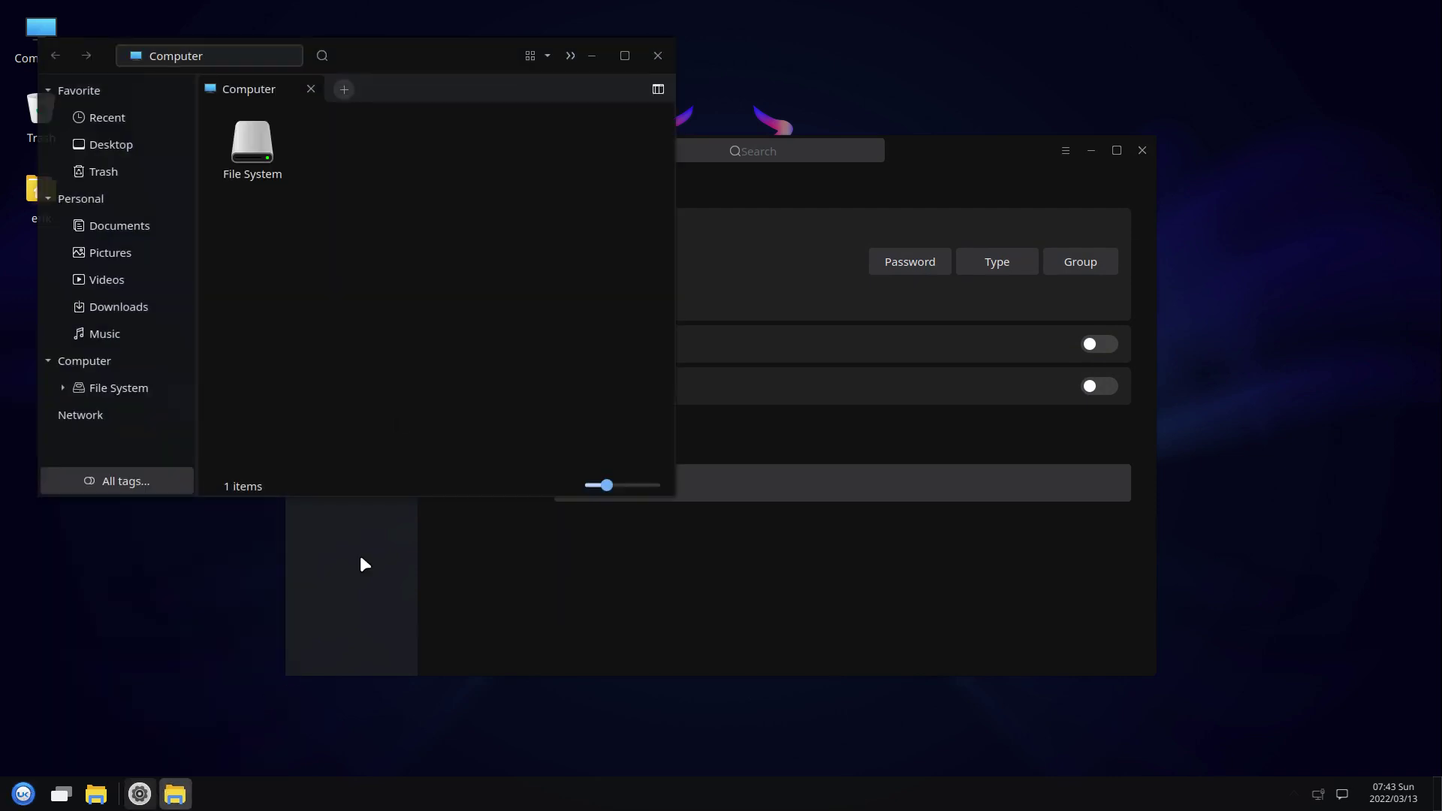
{"action": "left_click", "coordinate": [1140, 151]}
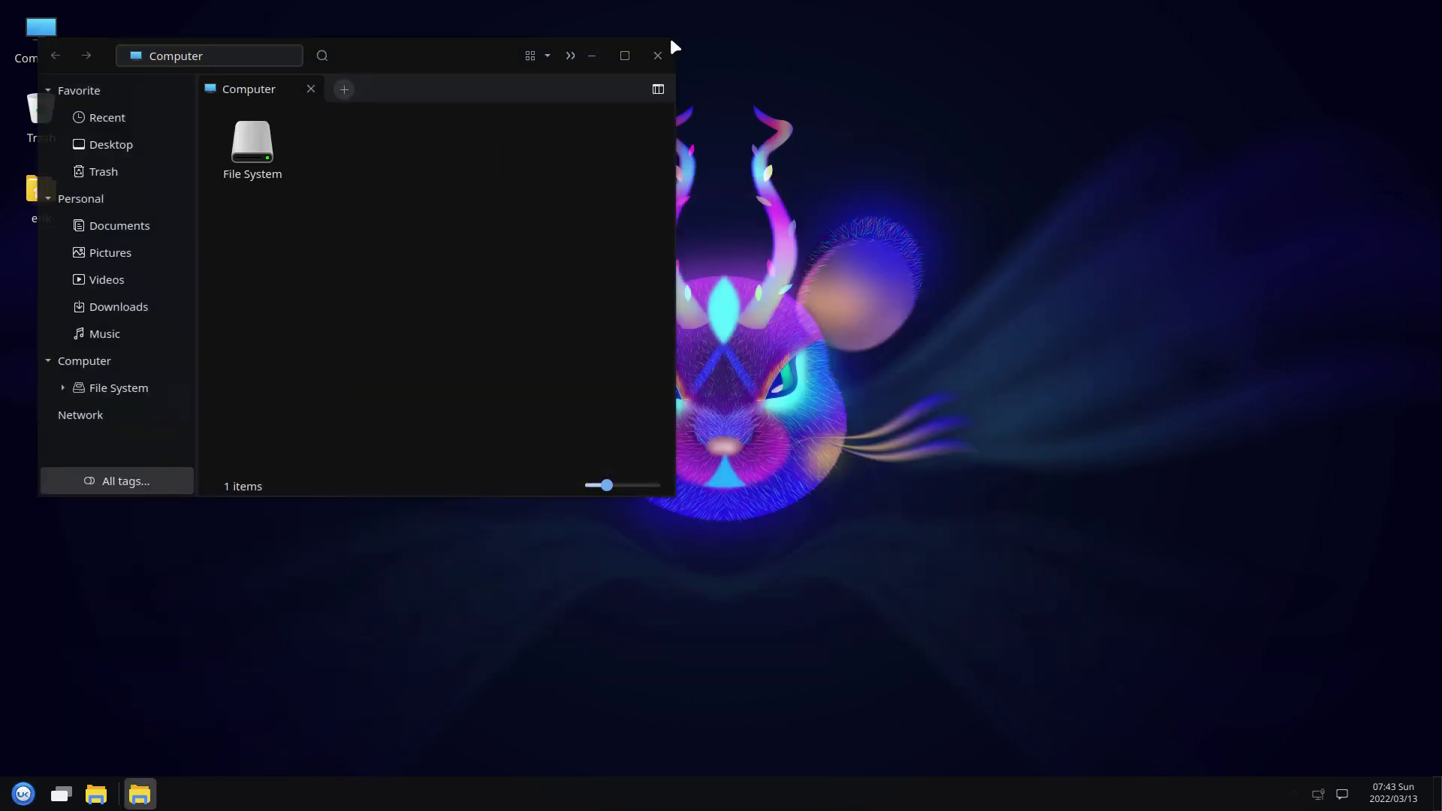
{"action": "left_click_drag", "start_coordinate": [434, 54], "coordinate": [845, 77]}
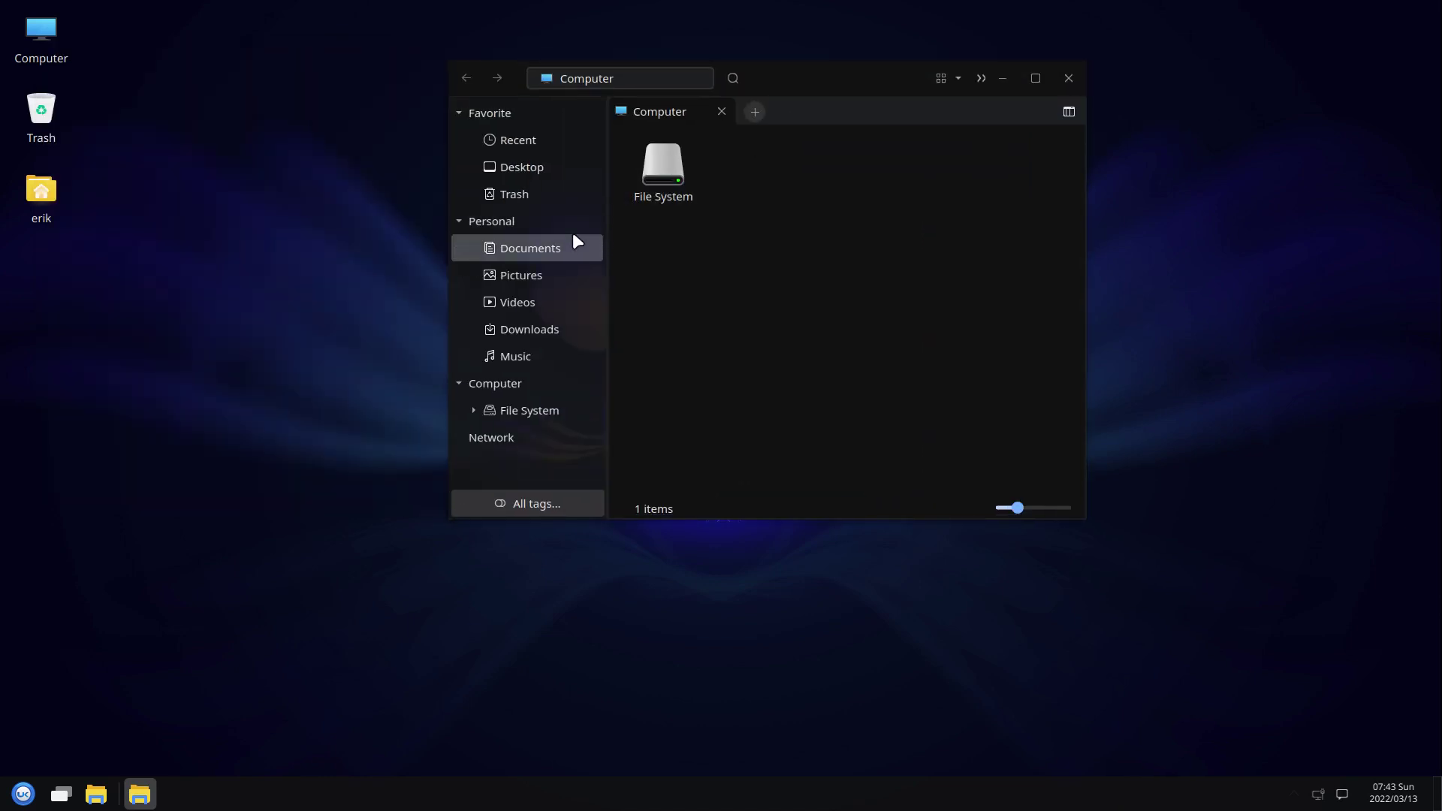
{"action": "left_click", "coordinate": [23, 794]}
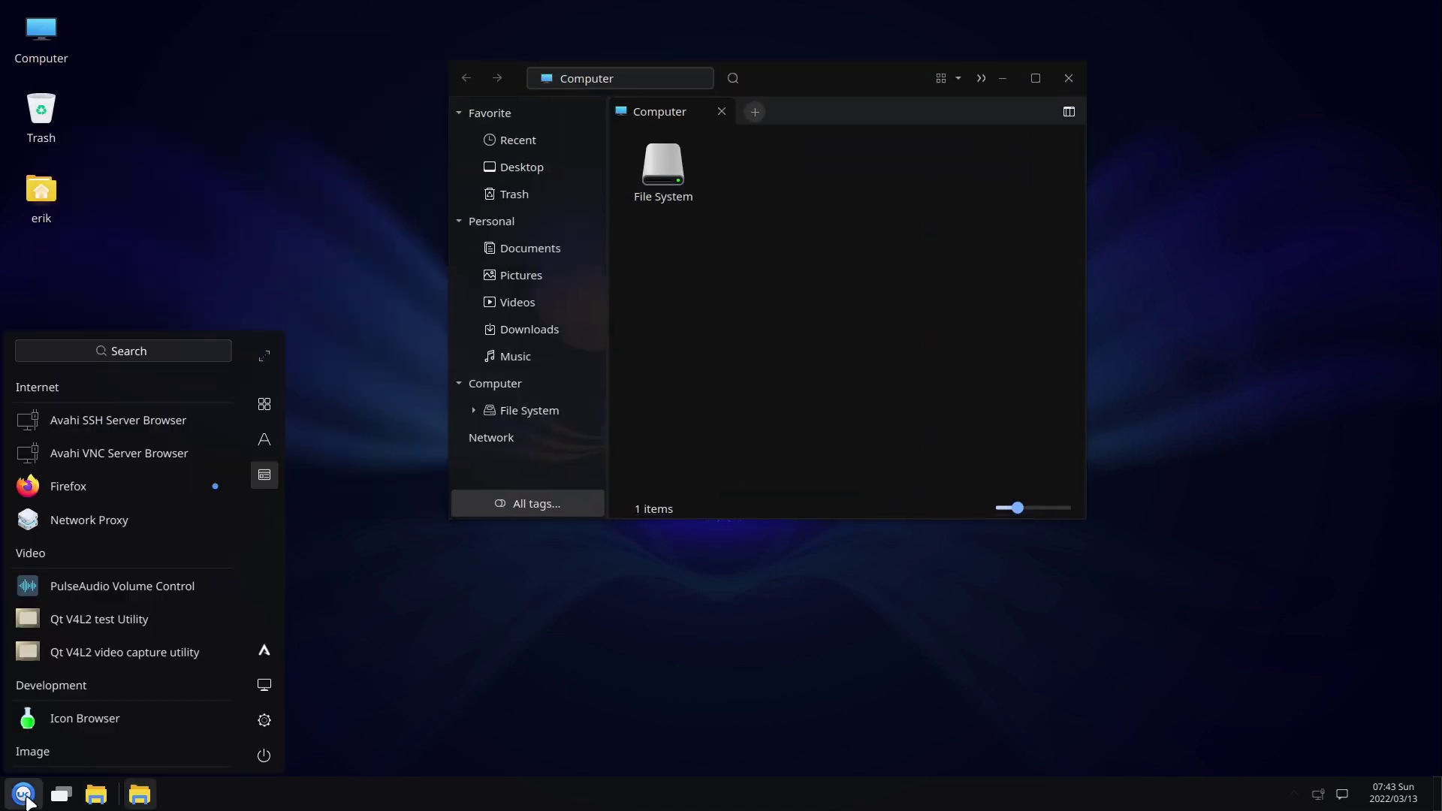
{"action": "left_click", "coordinate": [263, 719]}
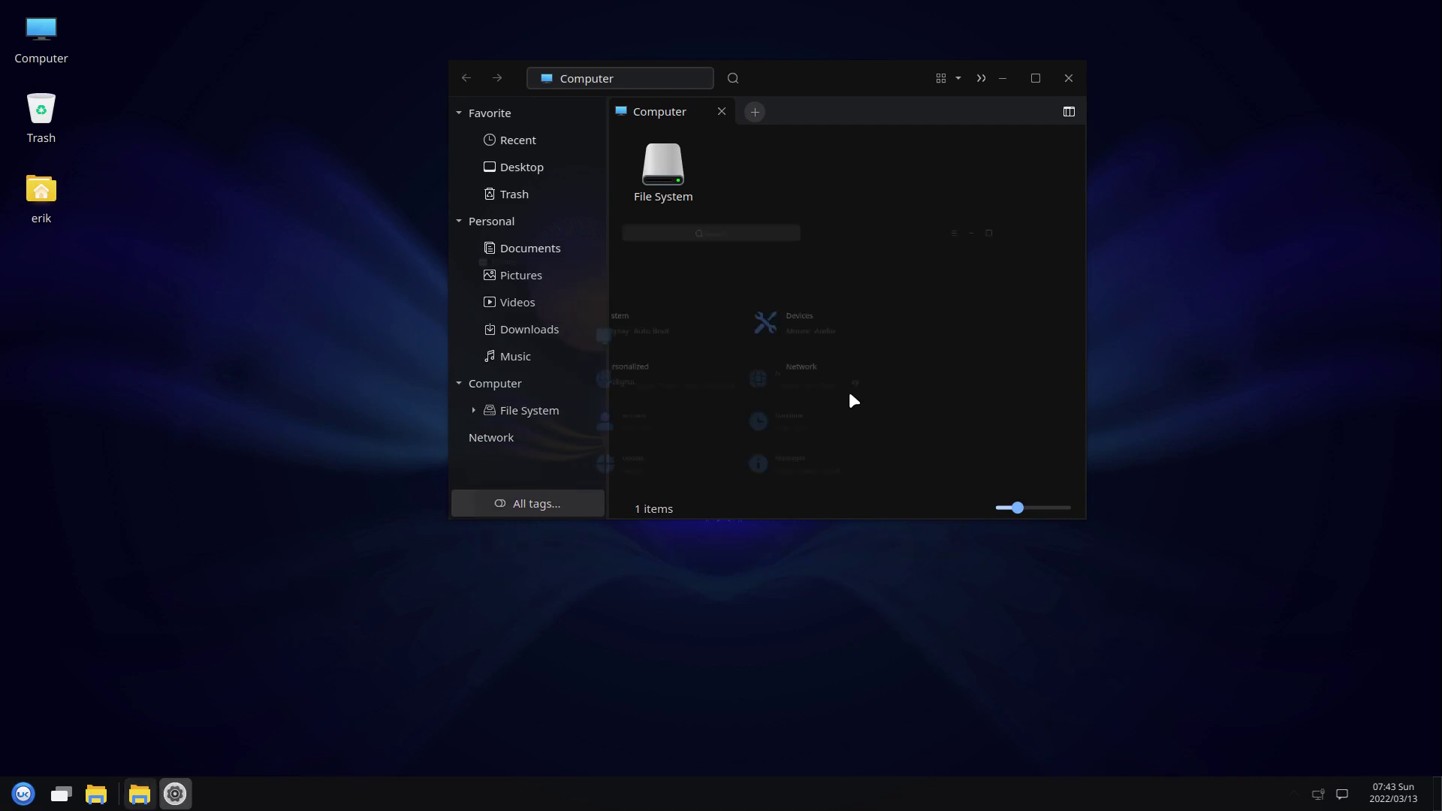
{"action": "left_click", "coordinate": [1142, 150]}
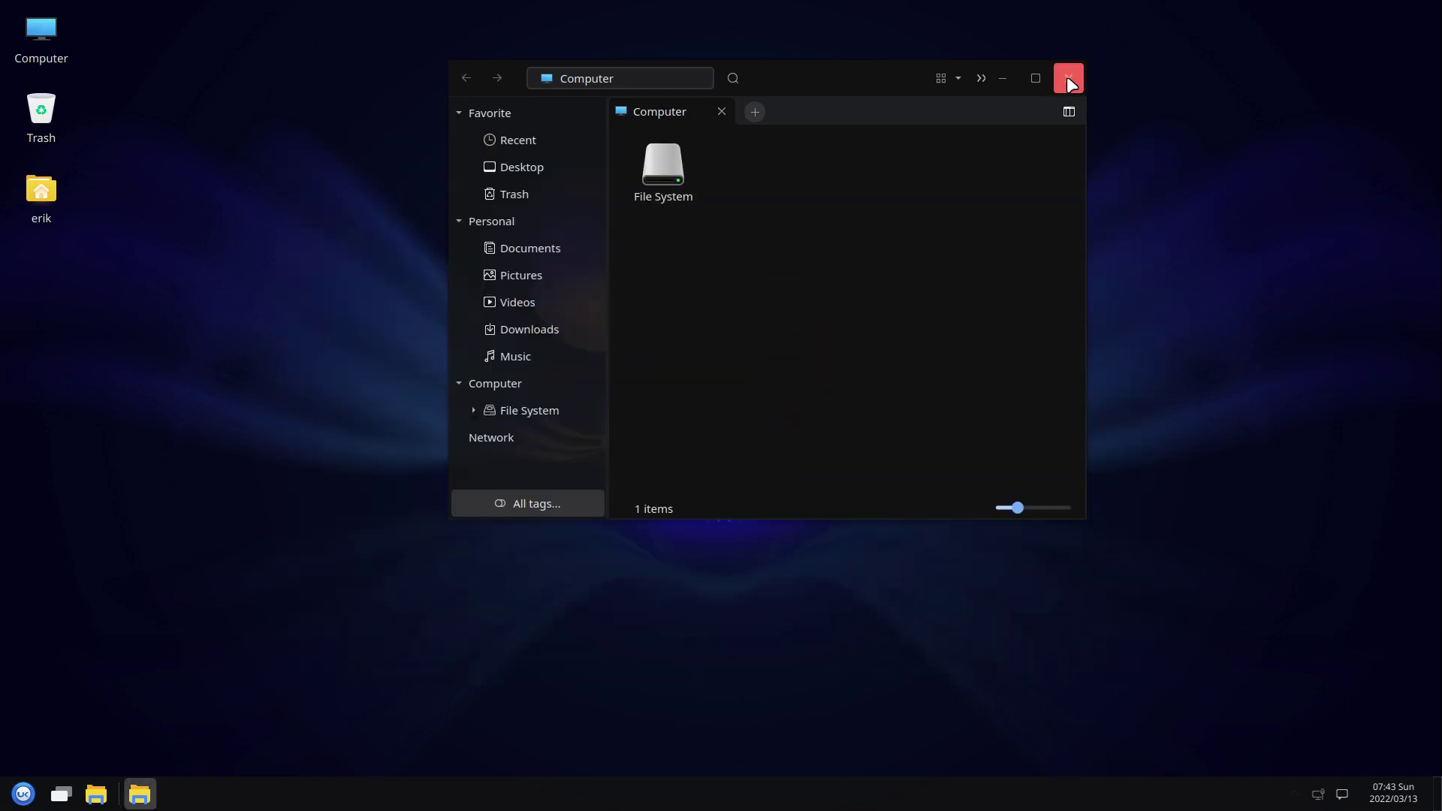
{"action": "left_click", "coordinate": [1068, 78]}
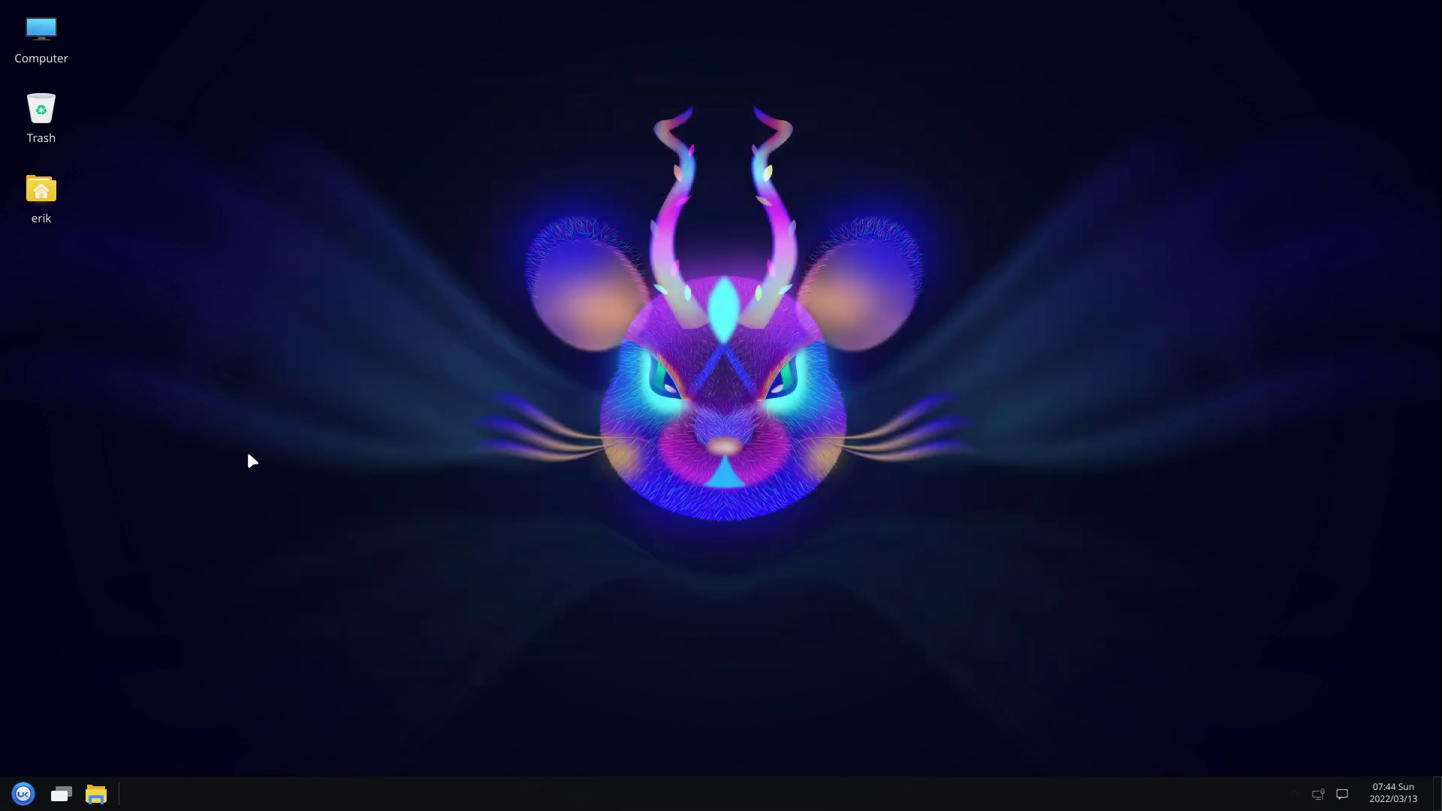
- From the start menu, show the full-screen power options screen
{"action": "left_click", "coordinate": [23, 794]}
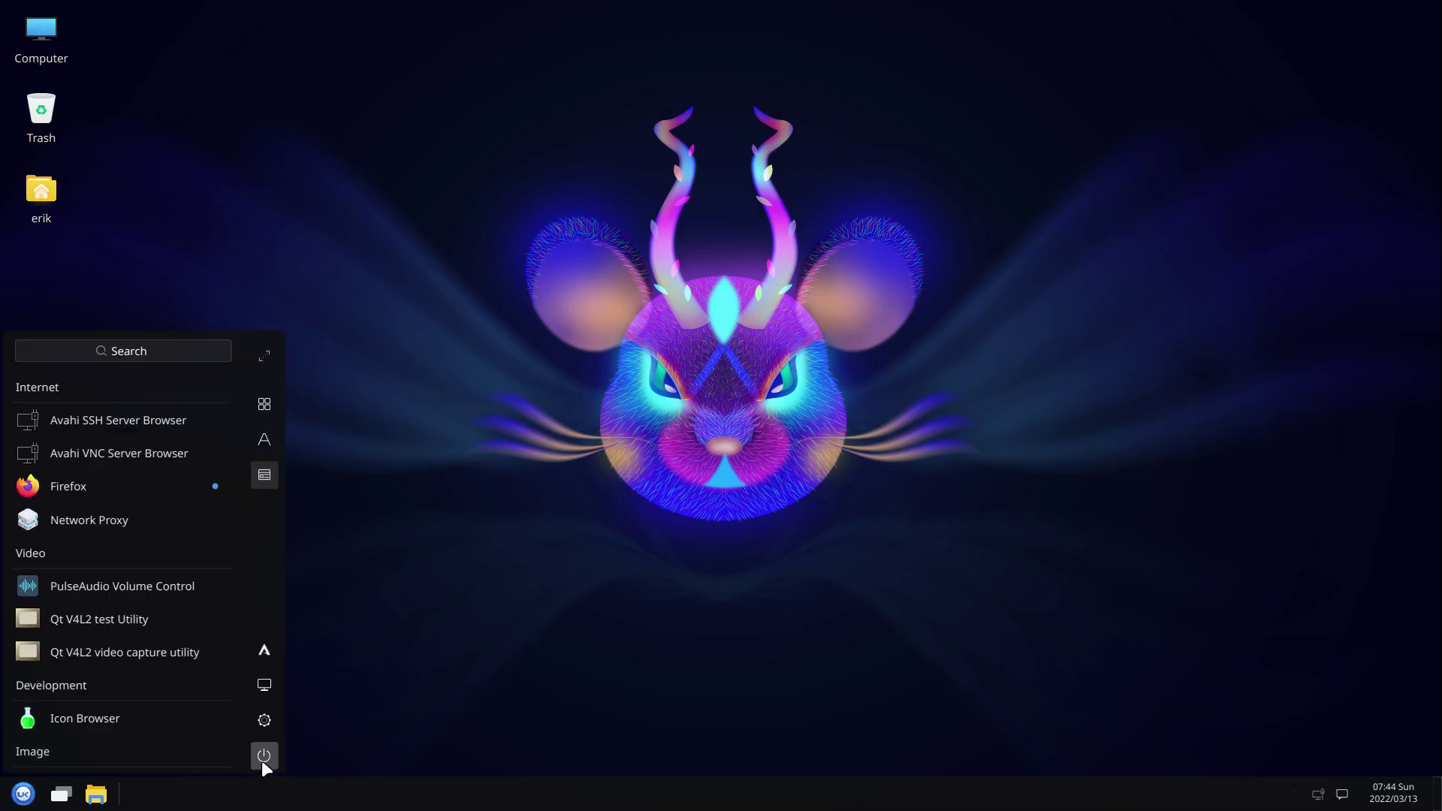
{"action": "left_click", "coordinate": [264, 755]}
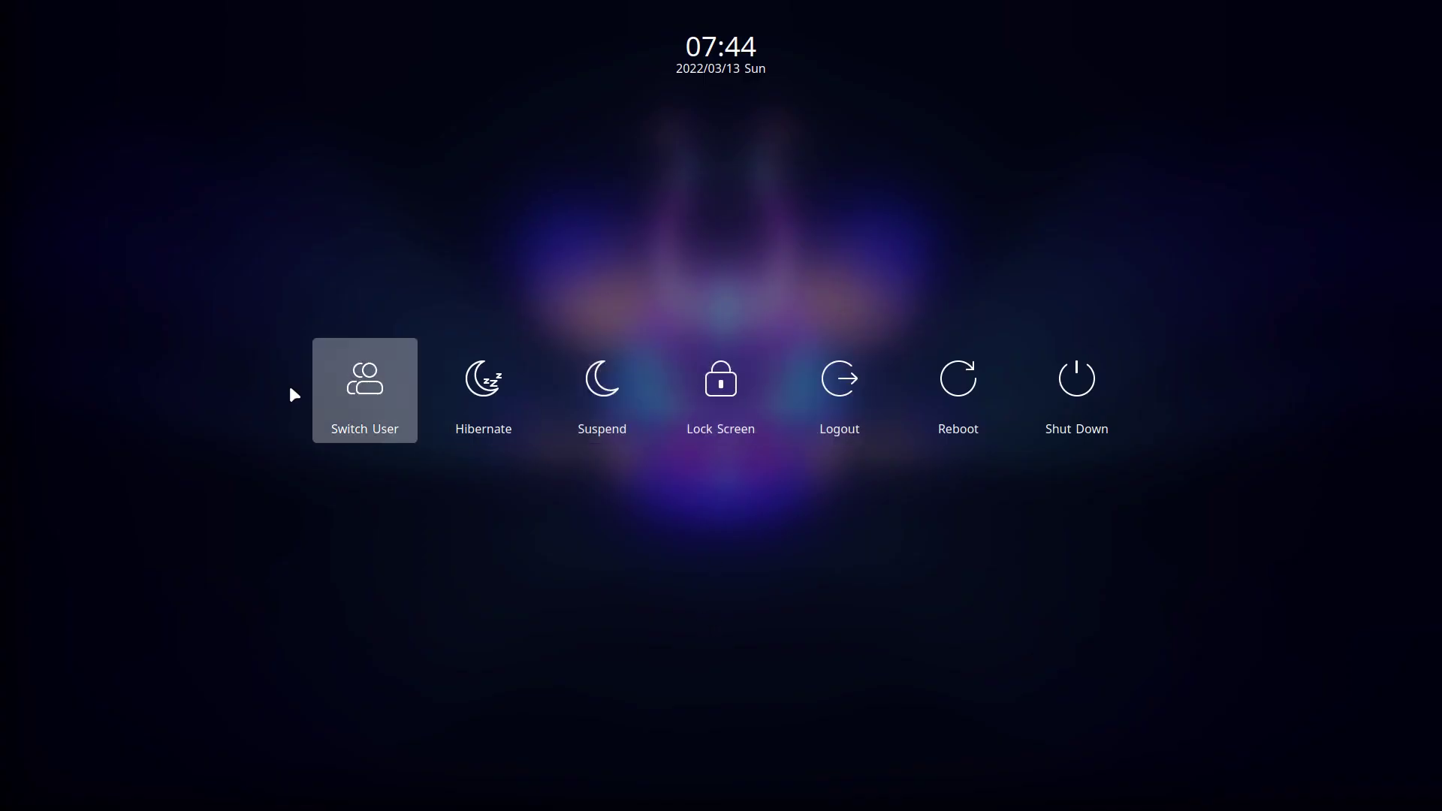